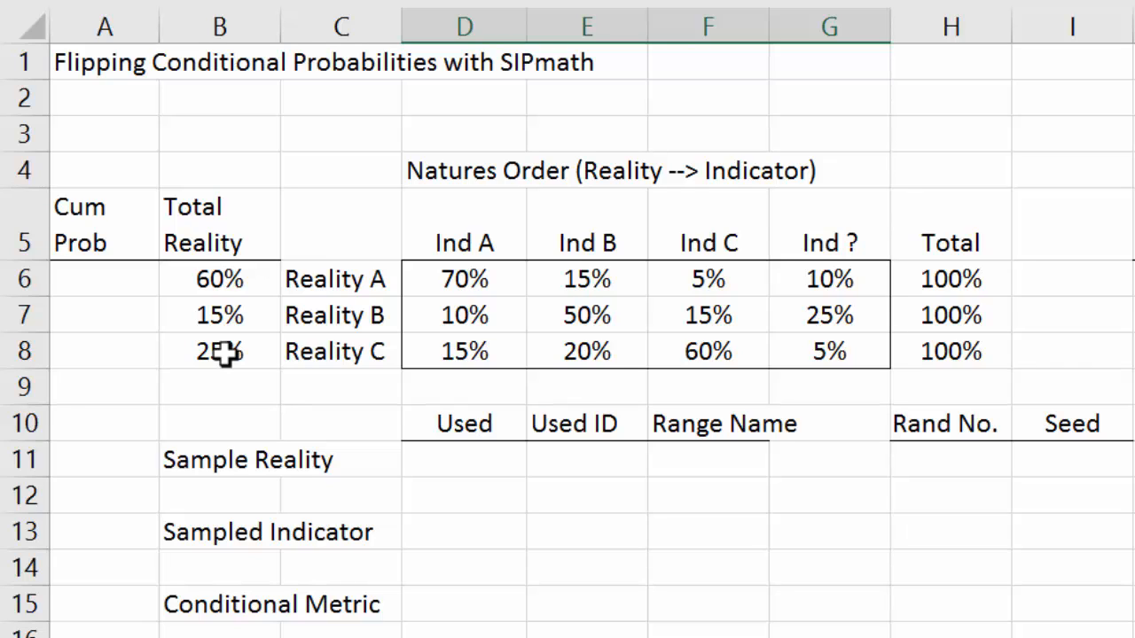
Step: Fill the Cum Prob column with 0 in A6 and the formula =A6+B6 in A7, copied down to A8
click(92, 275)
click(92, 274)
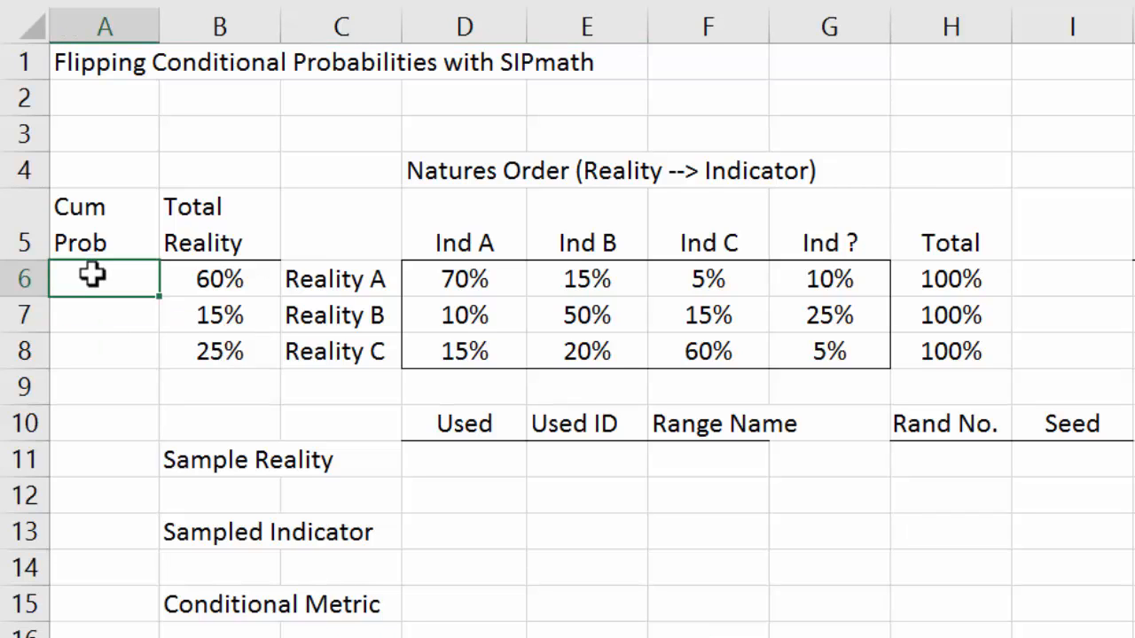
key(Return)
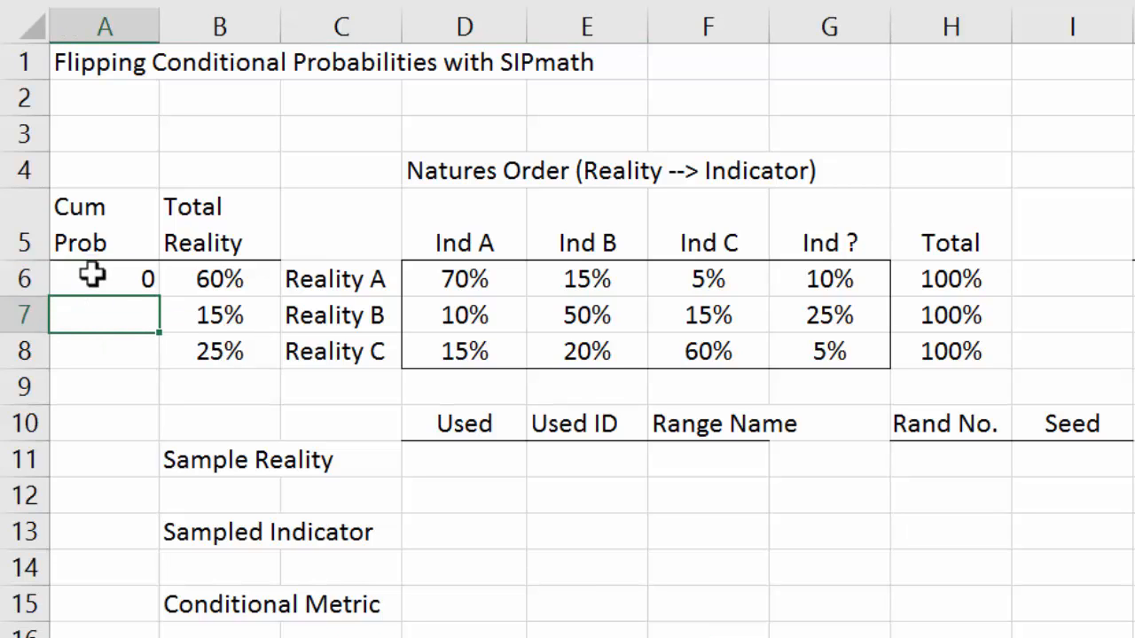
text(=)
click(92, 275)
text(+)
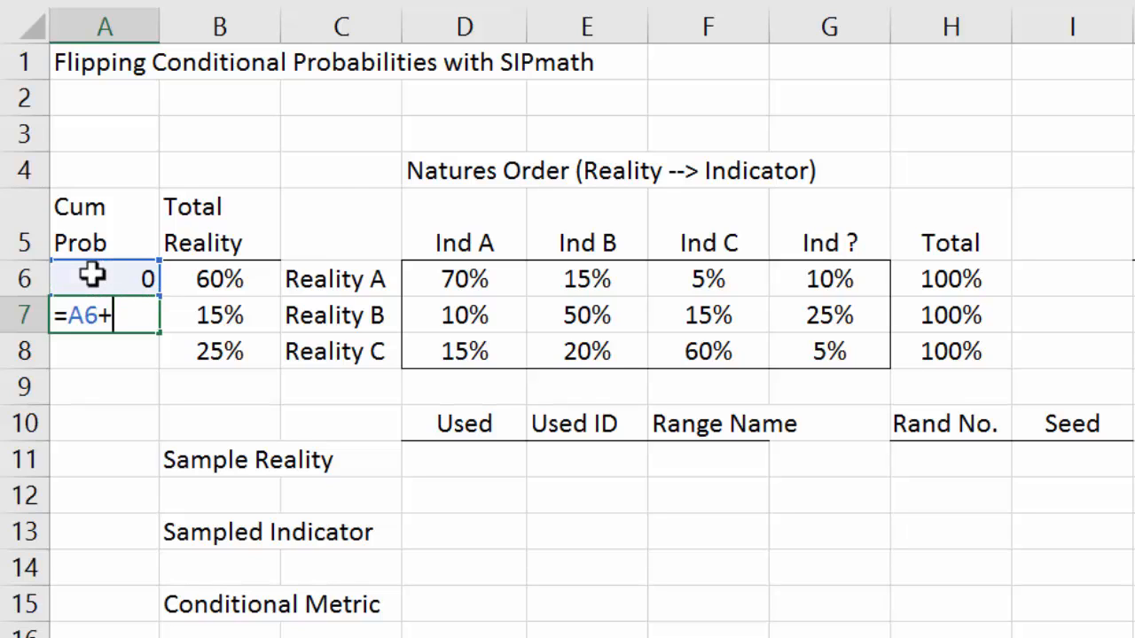
click(92, 275)
key(Right)
key(ctrl+Return)
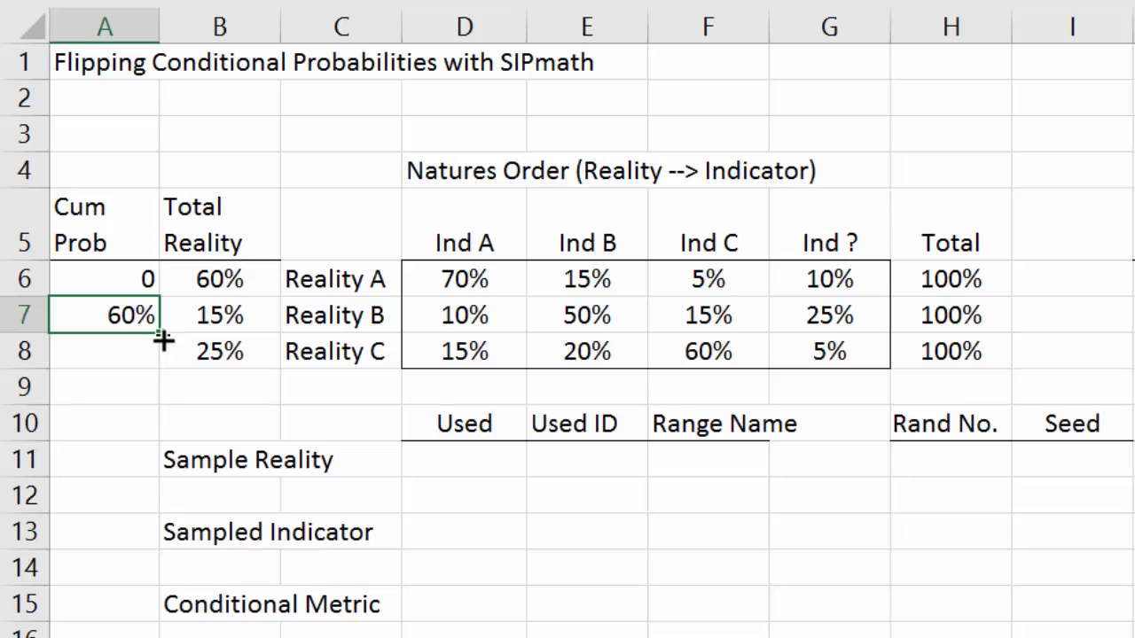
drag(163, 341, 159, 364)
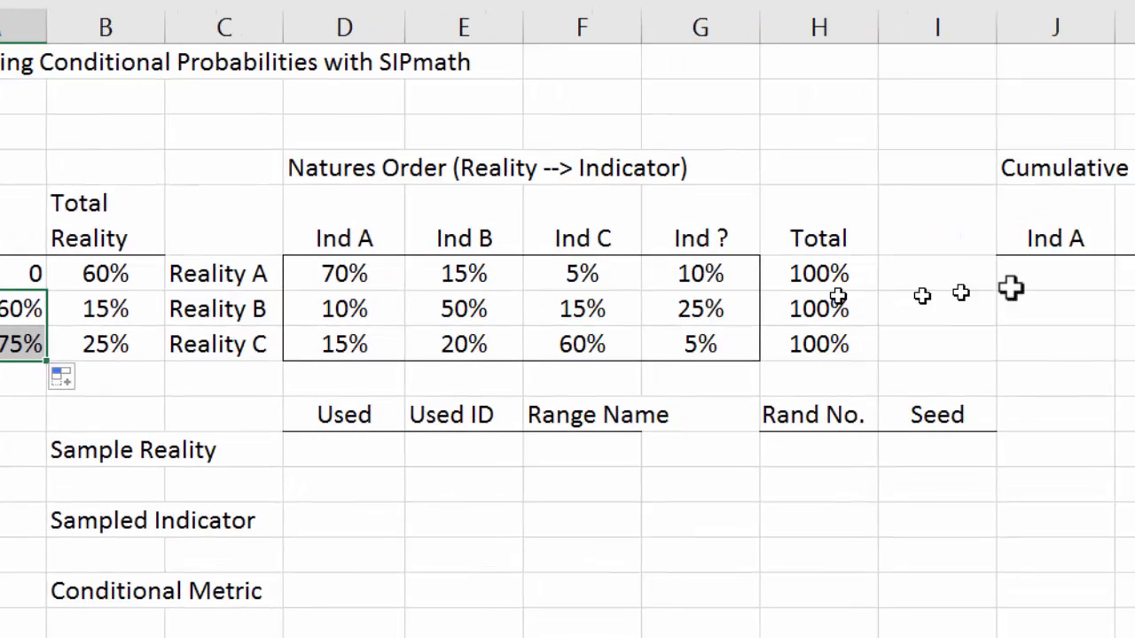
Step: Start the Cumulative Probabilities table with 0 in J6 and the formula =J6+D6 in K6
click(1134, 288)
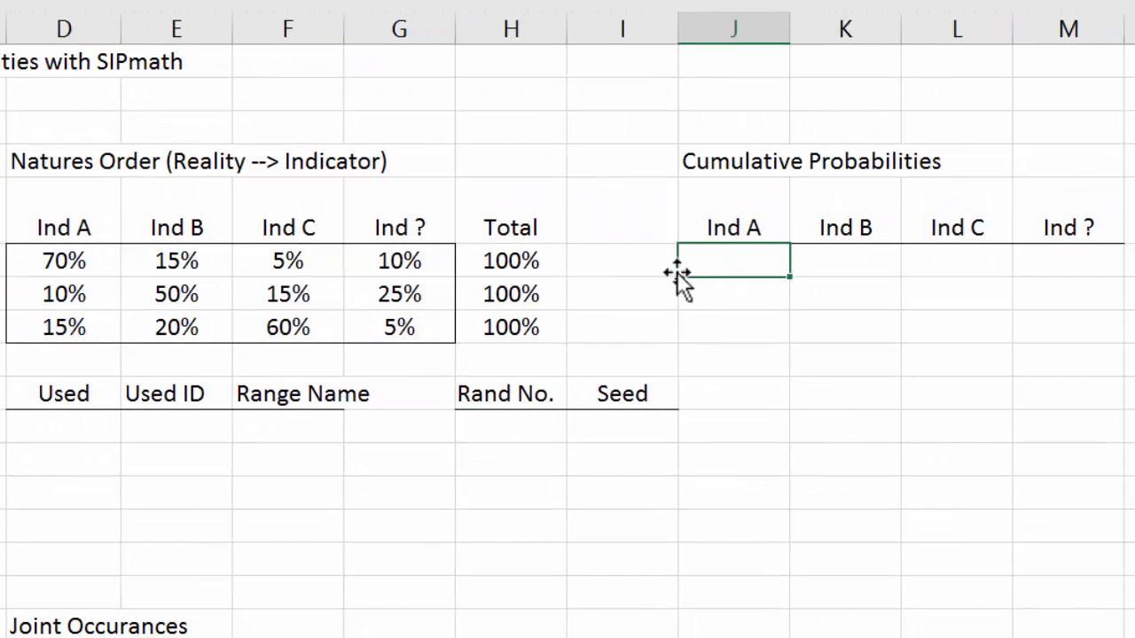
text(0)
key(Tab)
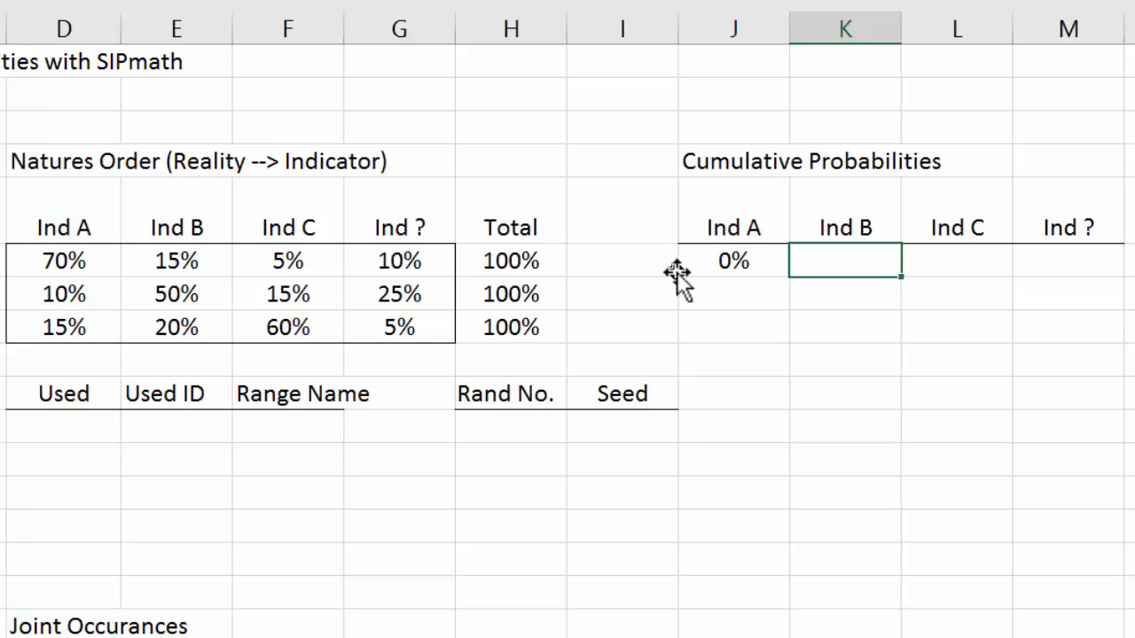
text(=)
click(676, 272)
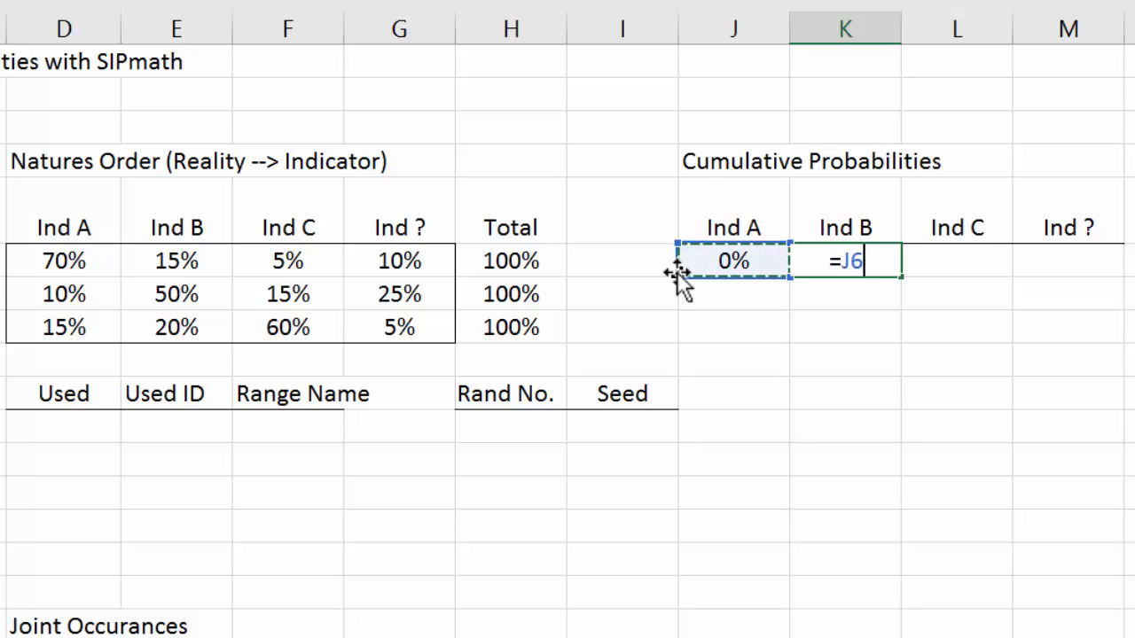
text(+)
key(Left)
key(Left)
key(Left)
key(Left)
key(Left)
key(Left)
key(Left)
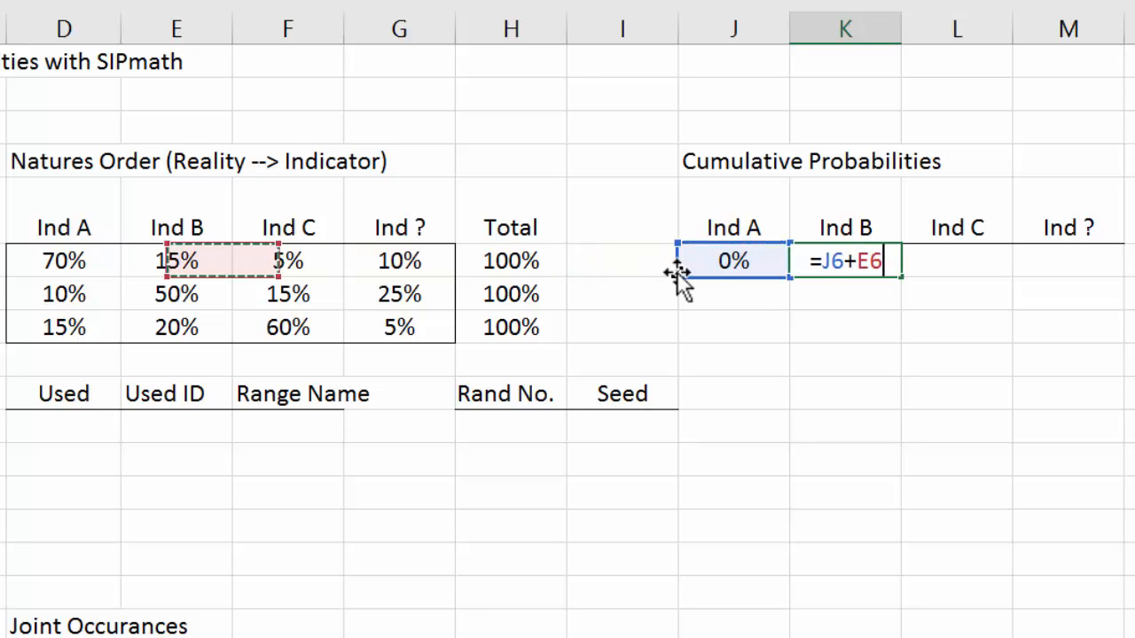
key(ctrl+Return)
Step: Copy the cumulative formula from K6 across to the Ind C and Ind ? columns, L6:M6
key(ctrl+c)
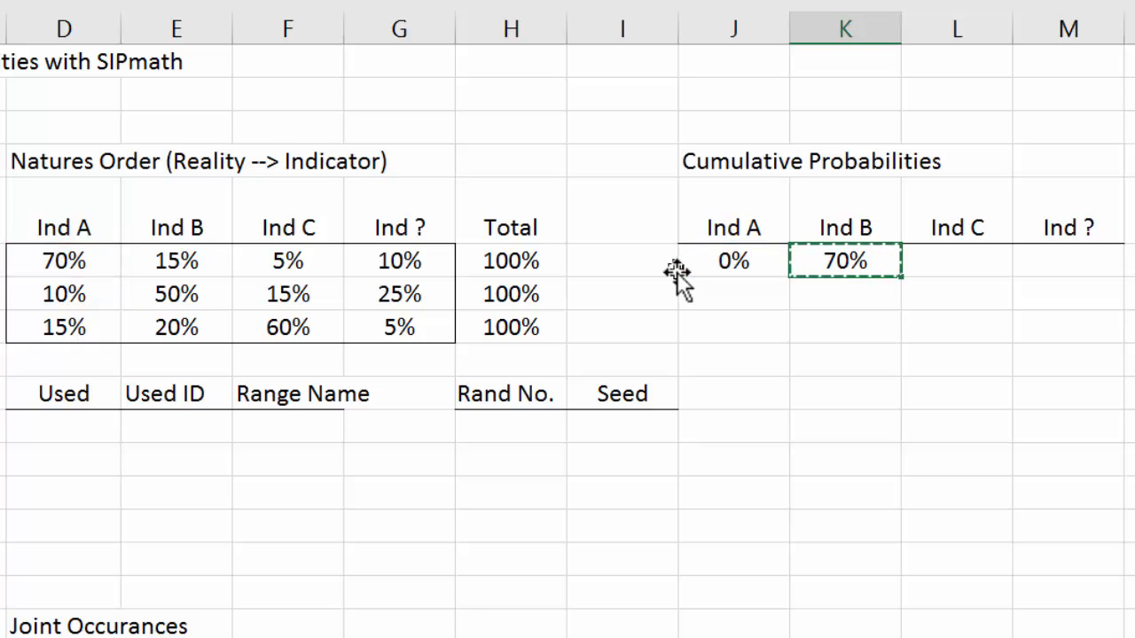
key(shift+Right)
key(shift+Right)
key(ctrl+v)
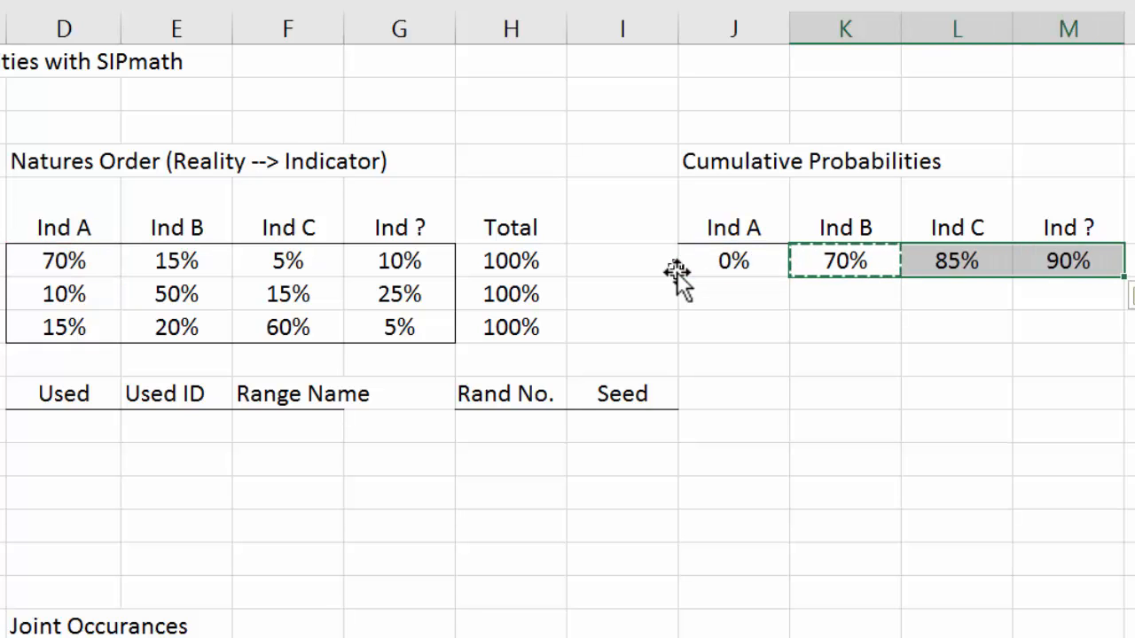
Step: Copy the first cumulative row J6:M6 down through row 8 to complete the Cumulative Probabilities table
key(Left)
key(shift+Right)
key(shift+Right)
key(shift+Right)
key(ctrl+c)
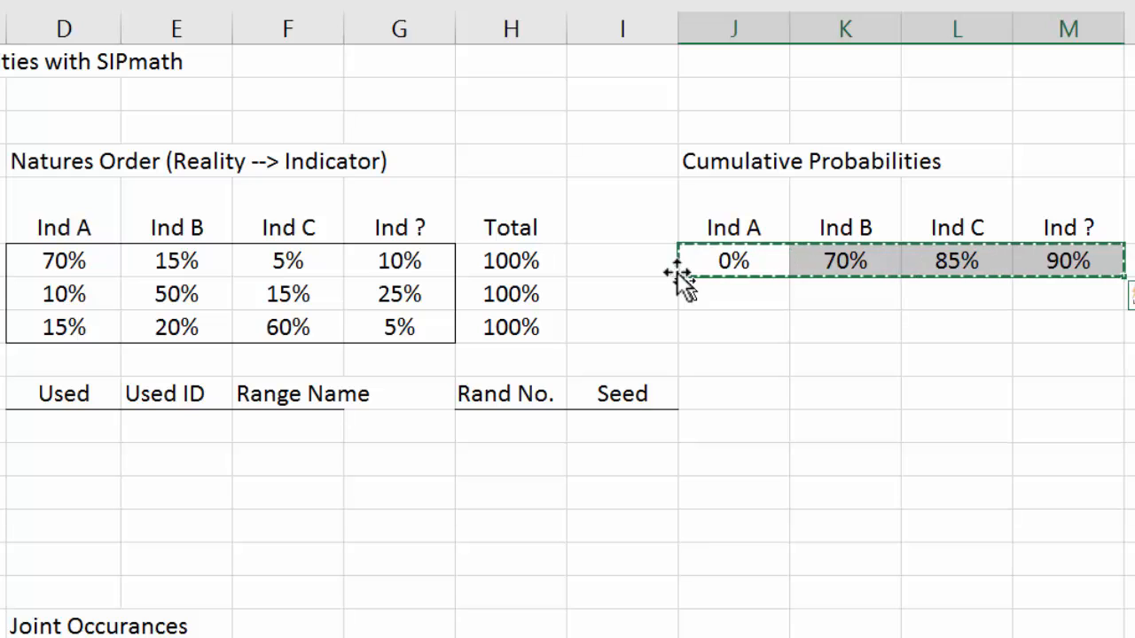
key(shift+Down)
key(shift+Down)
key(ctrl+v)
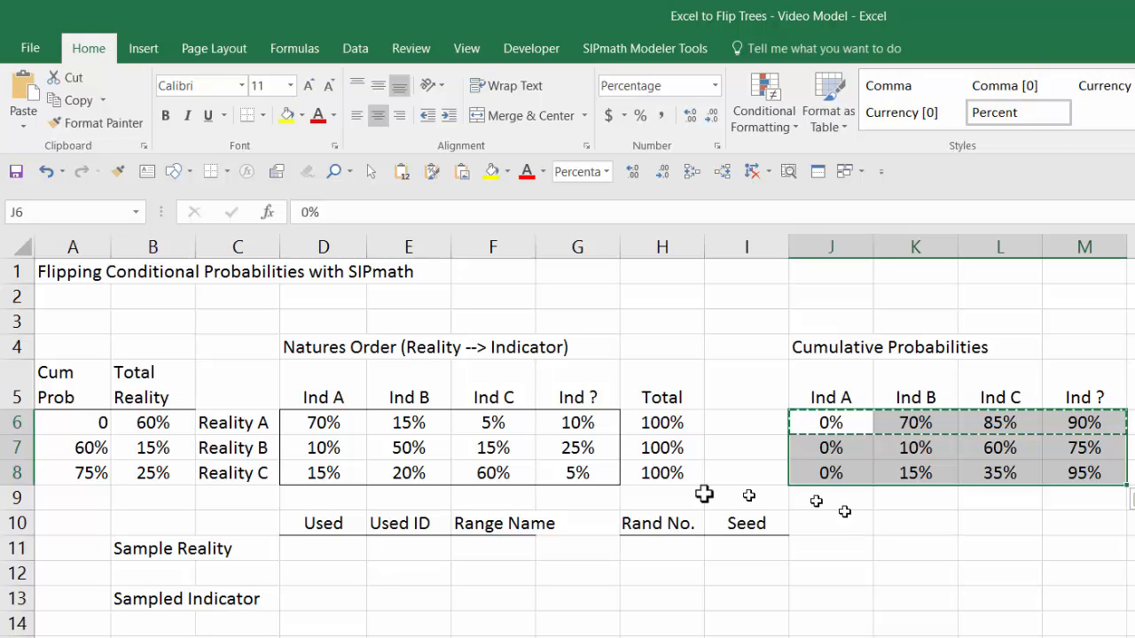
Step: Initialize the SIPmath model in Generate Mode with 10000 trials
click(625, 52)
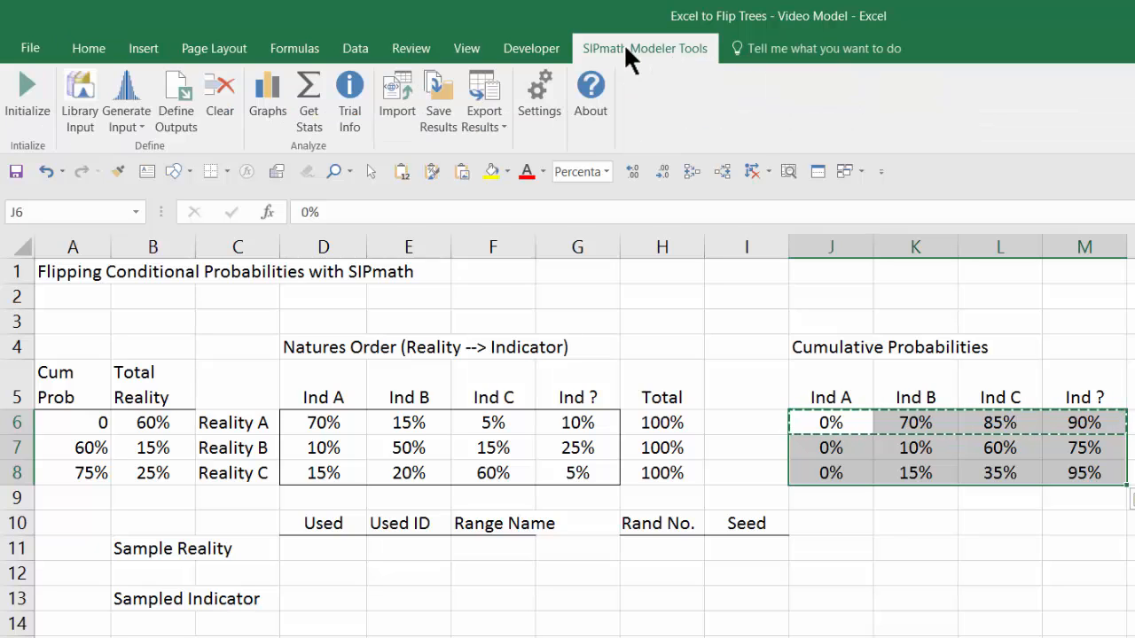
click(46, 86)
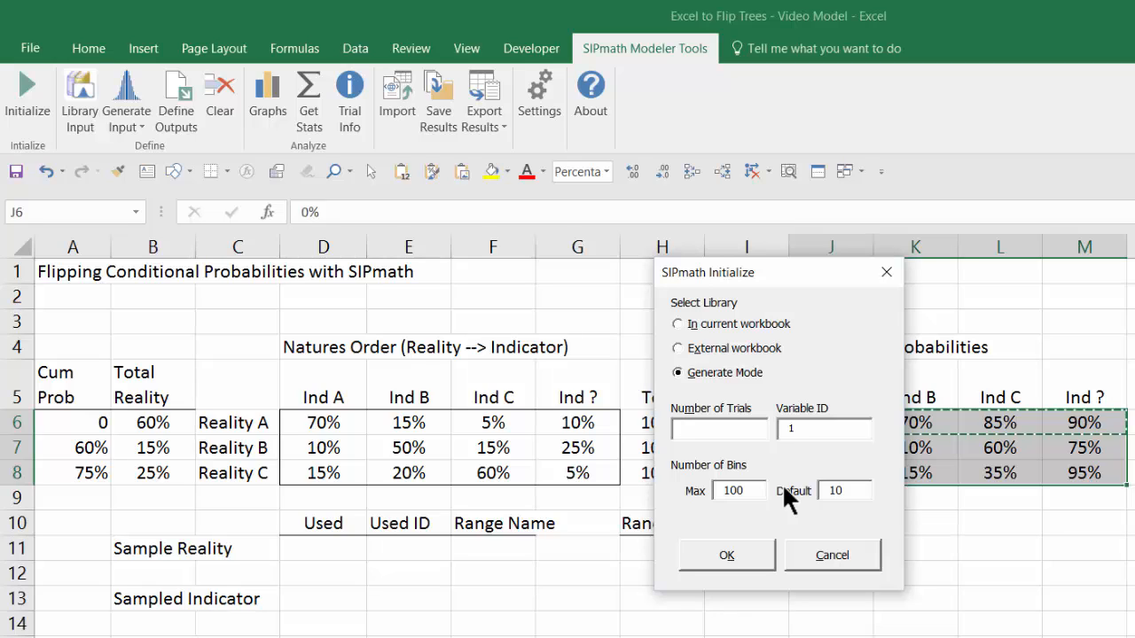
text(10000)
click(741, 553)
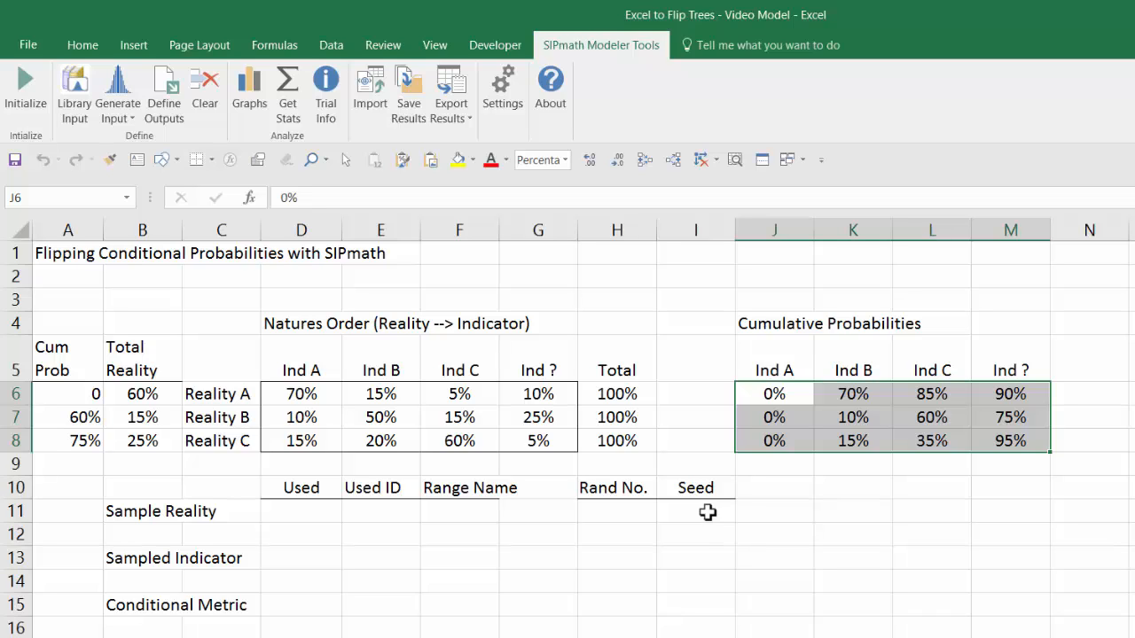
Step: Generate a Uniform input in the Rand No. cell H11, using I11 as the start variable ID with the HDR option
click(635, 507)
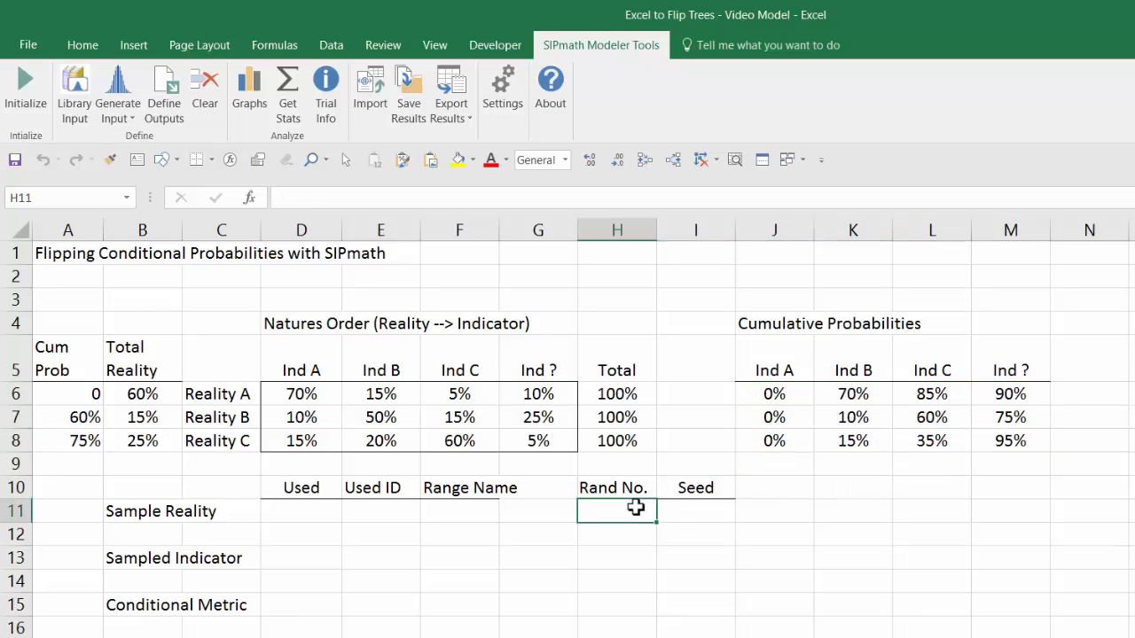
click(113, 92)
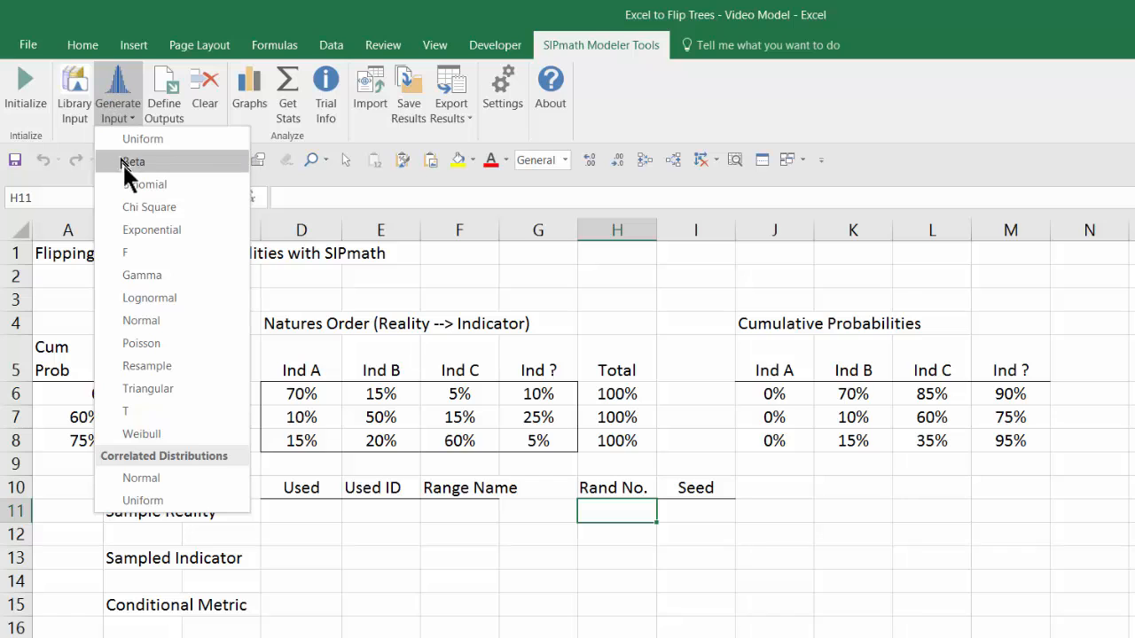
click(143, 140)
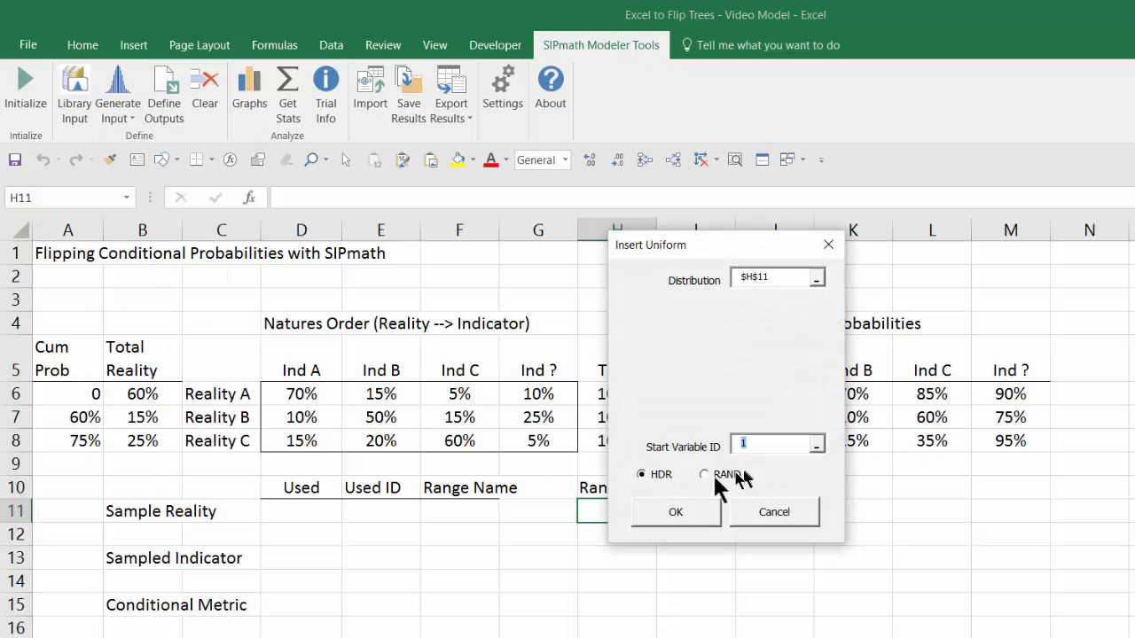
click(816, 444)
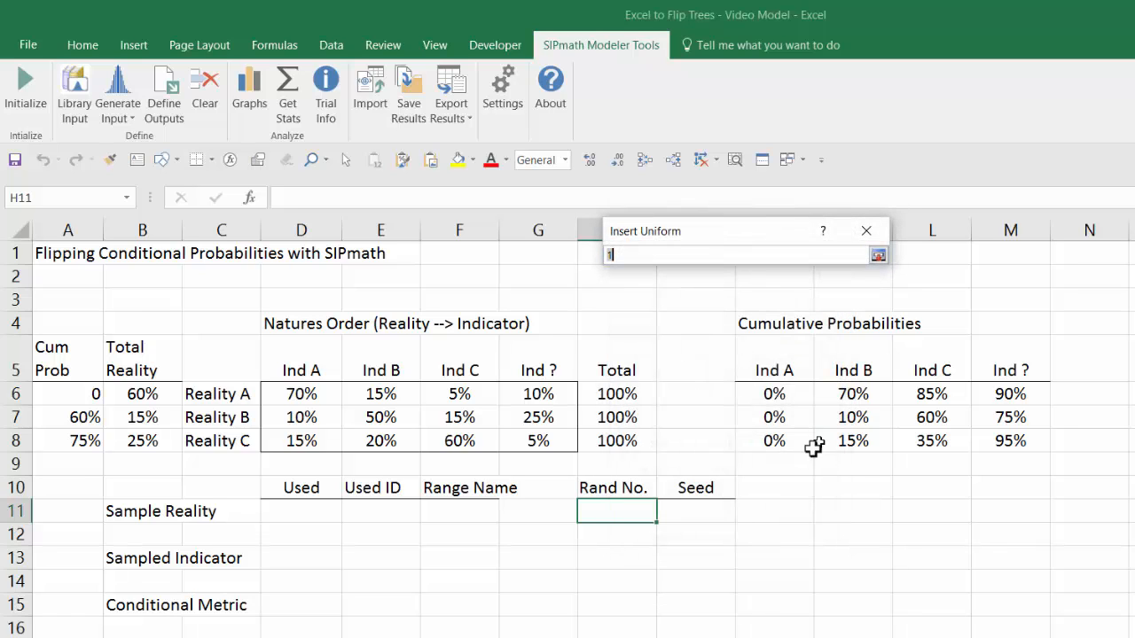
click(708, 504)
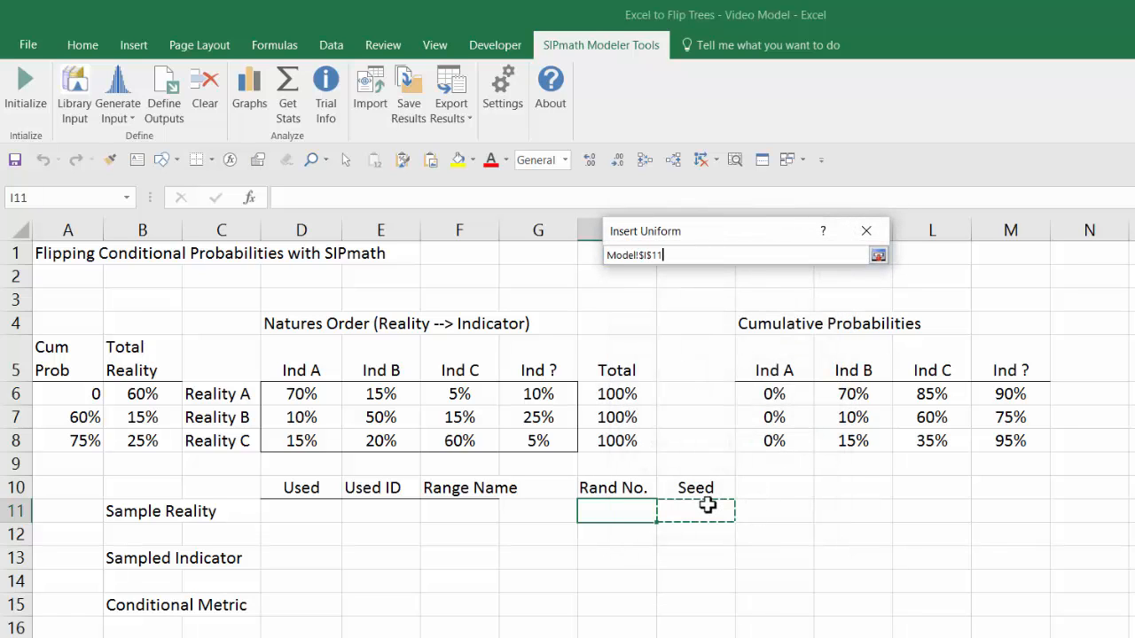
key(Return)
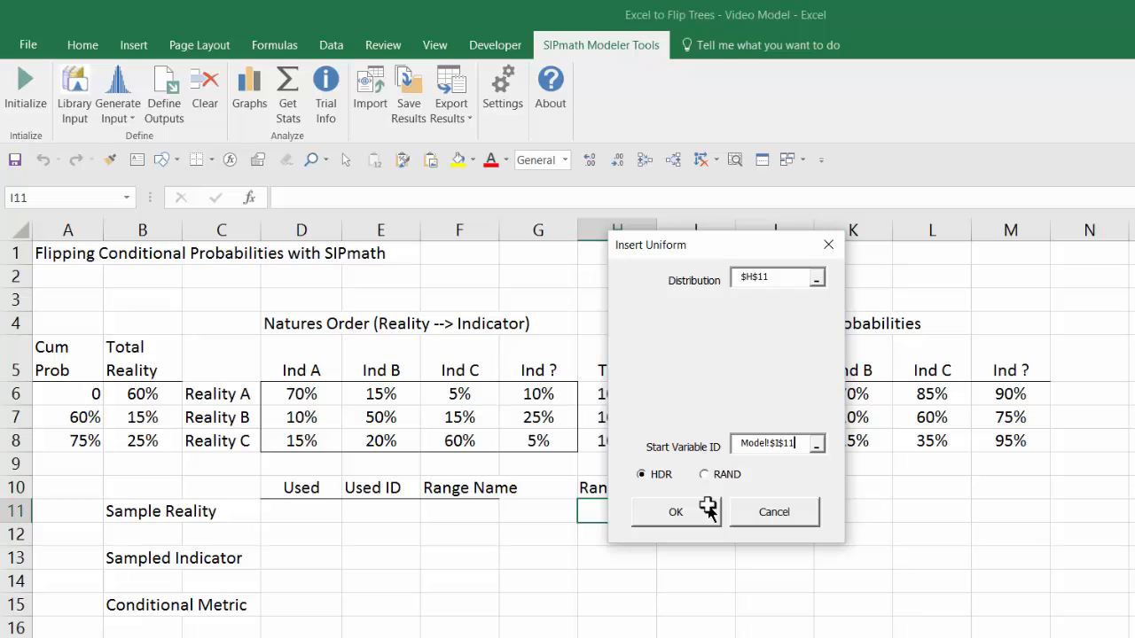
click(692, 507)
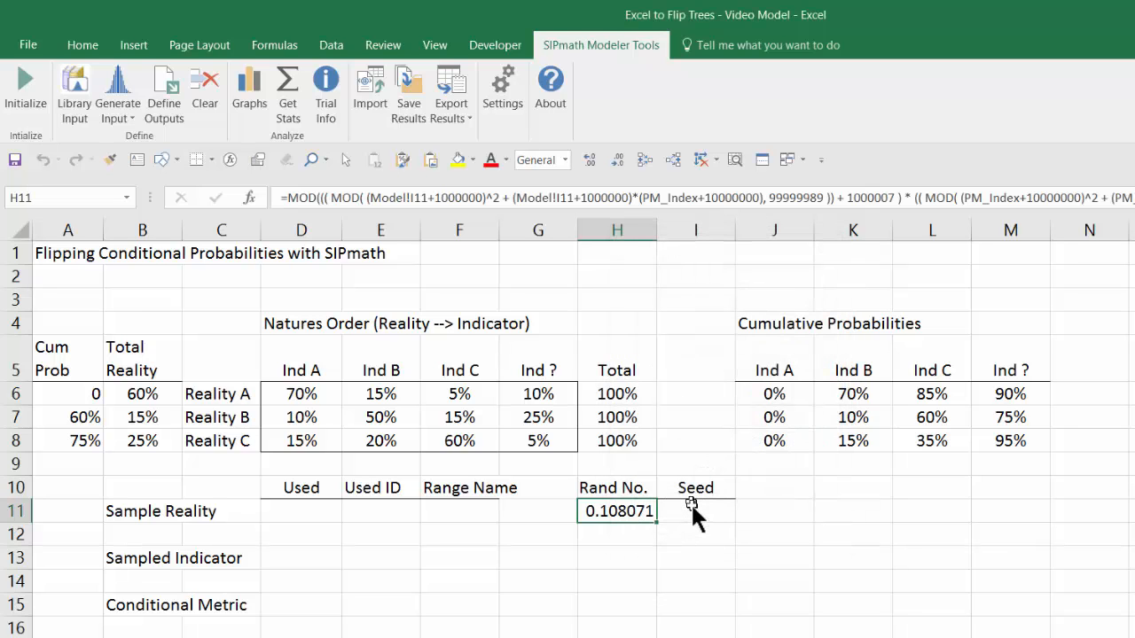
Step: Set the Sample Reality seed in I11 to 10
click(692, 508)
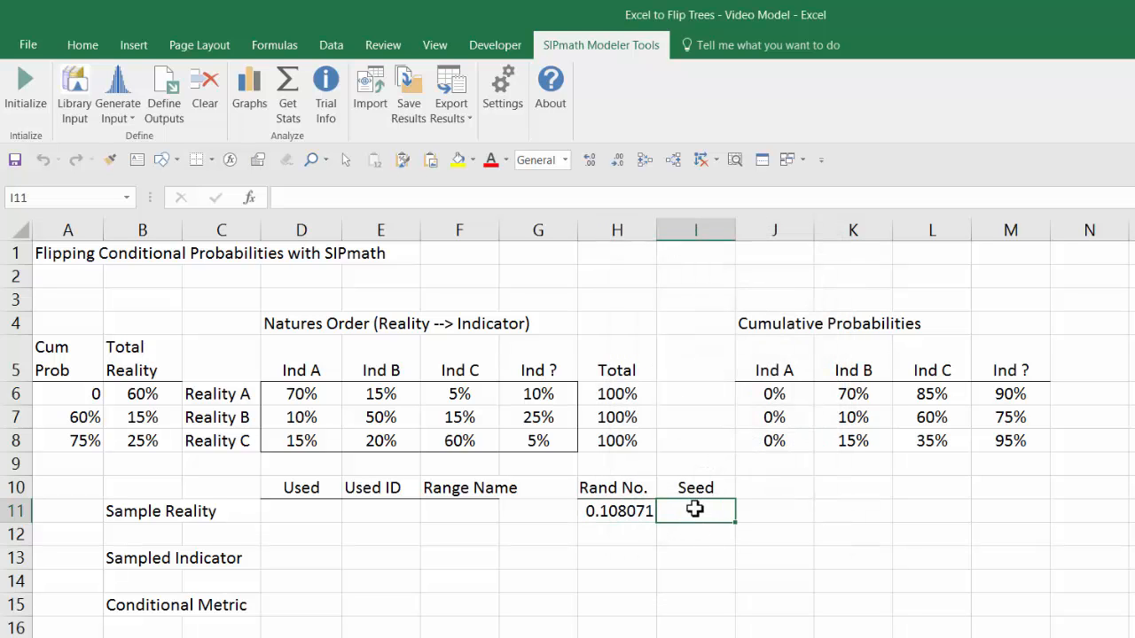
text(10)
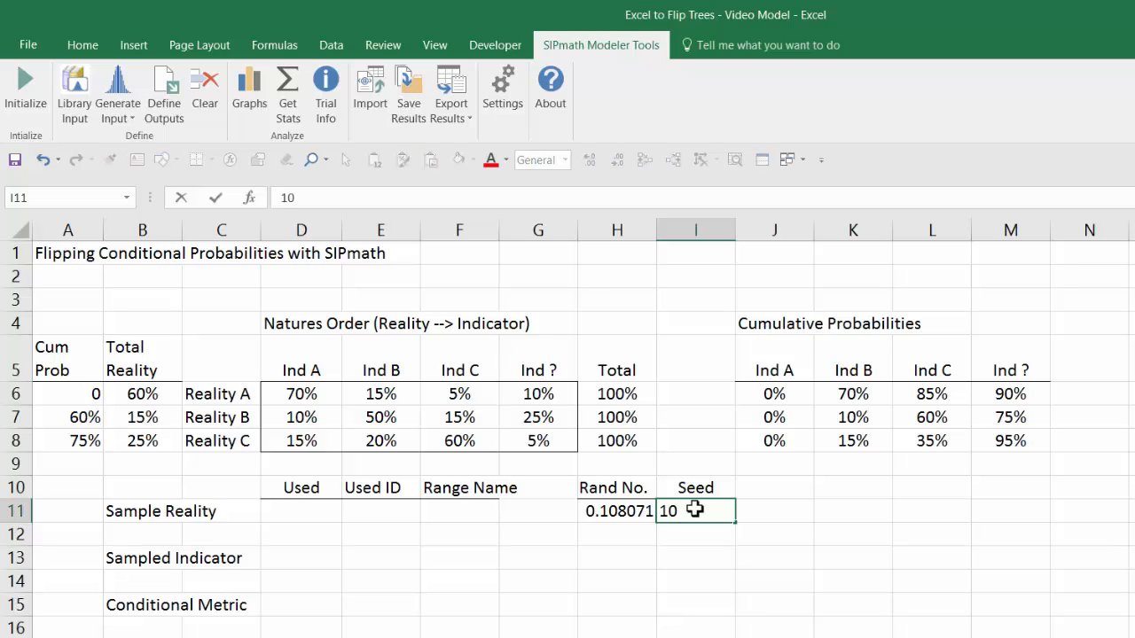
key(ctrl+Return)
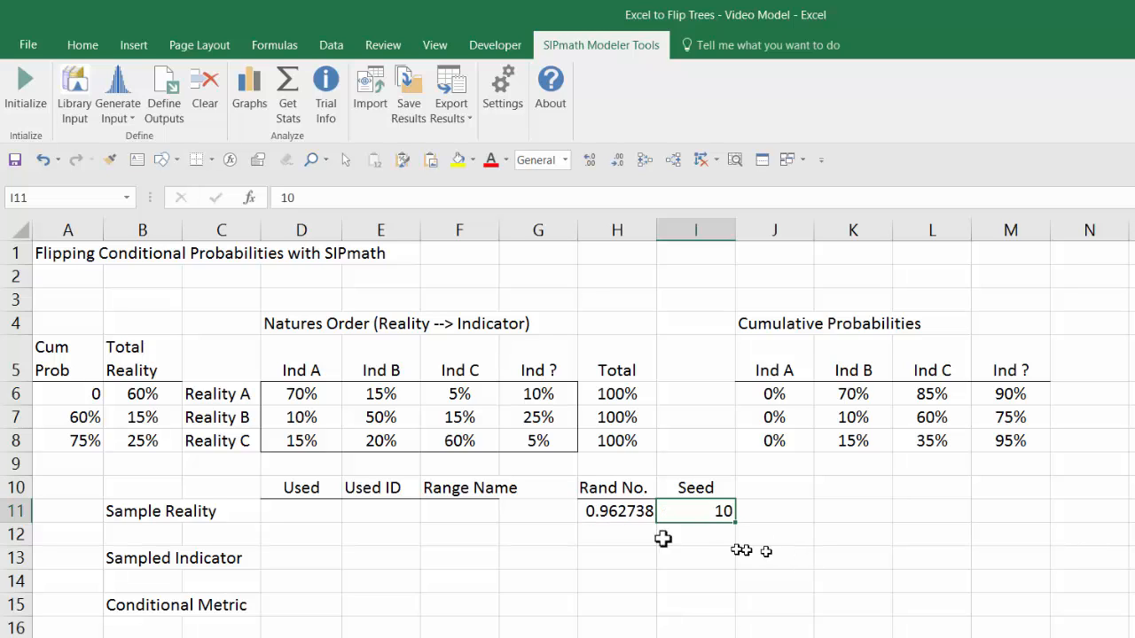
Step: Enter =LOOKUP(H11,A6:A8,C6:C8) in D11 to pick the Sample Reality's Used value from the random number
click(318, 507)
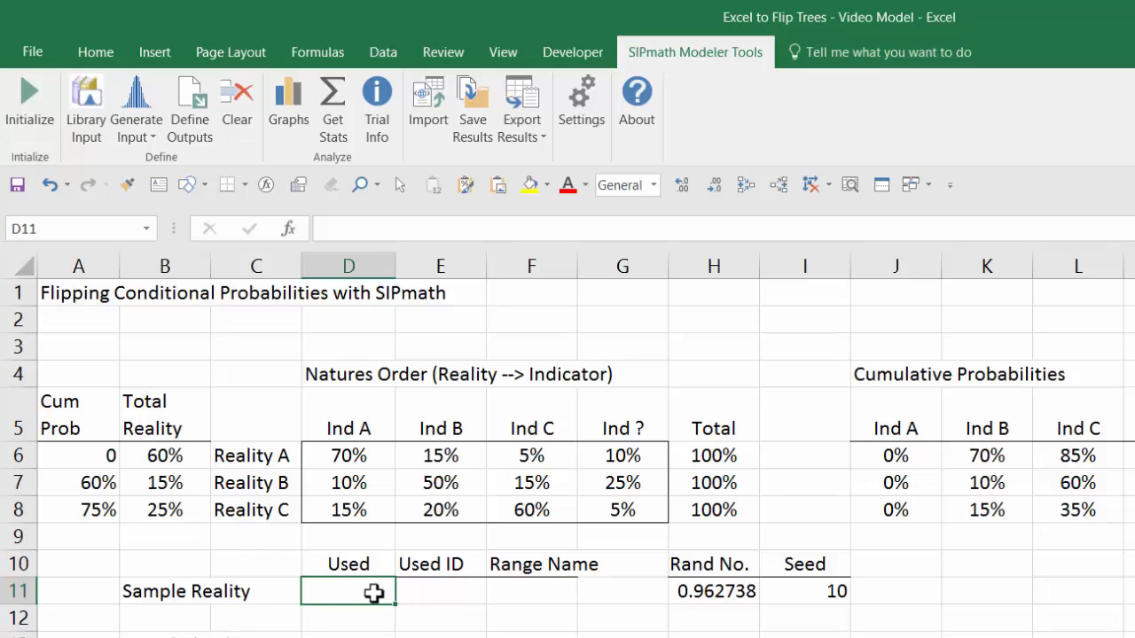
text(=l)
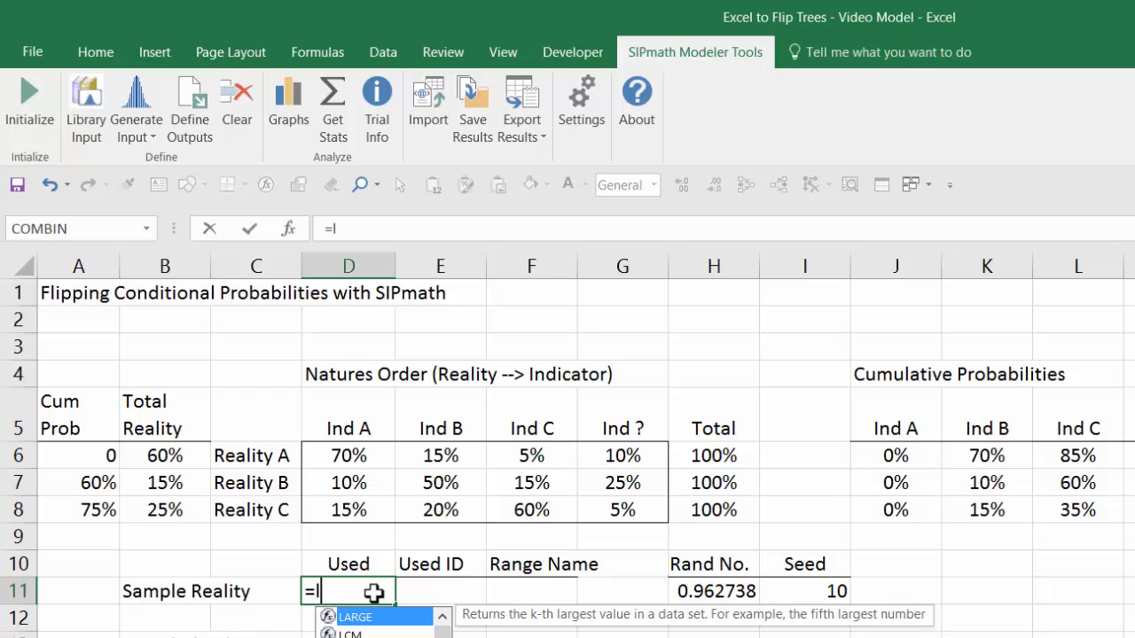
text(ook)
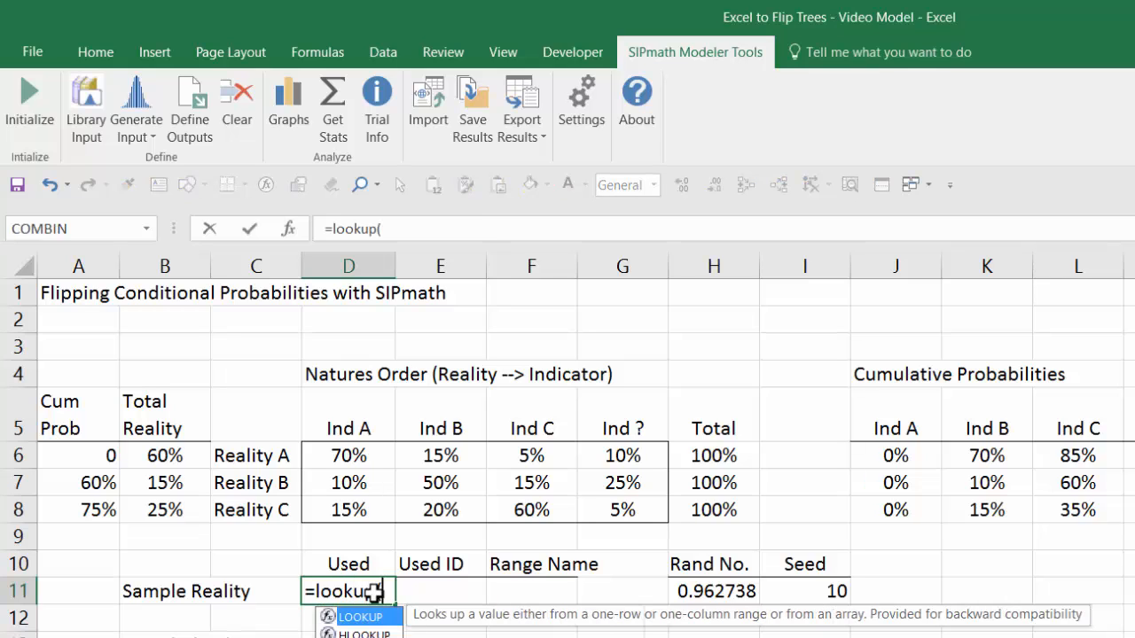
text(up()
click(706, 593)
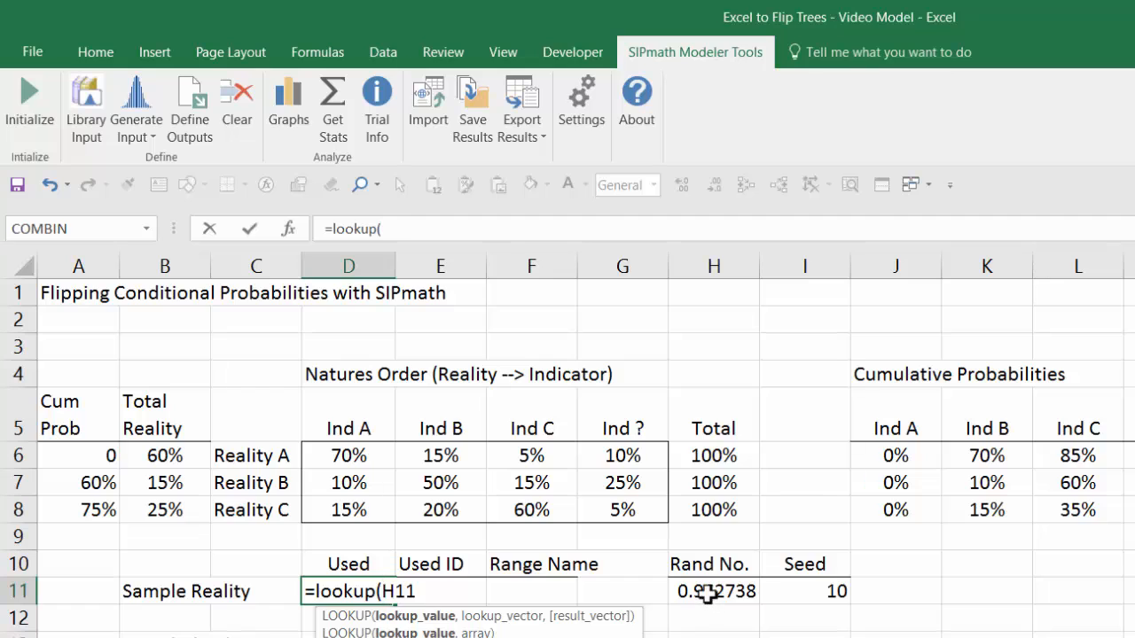
text(,)
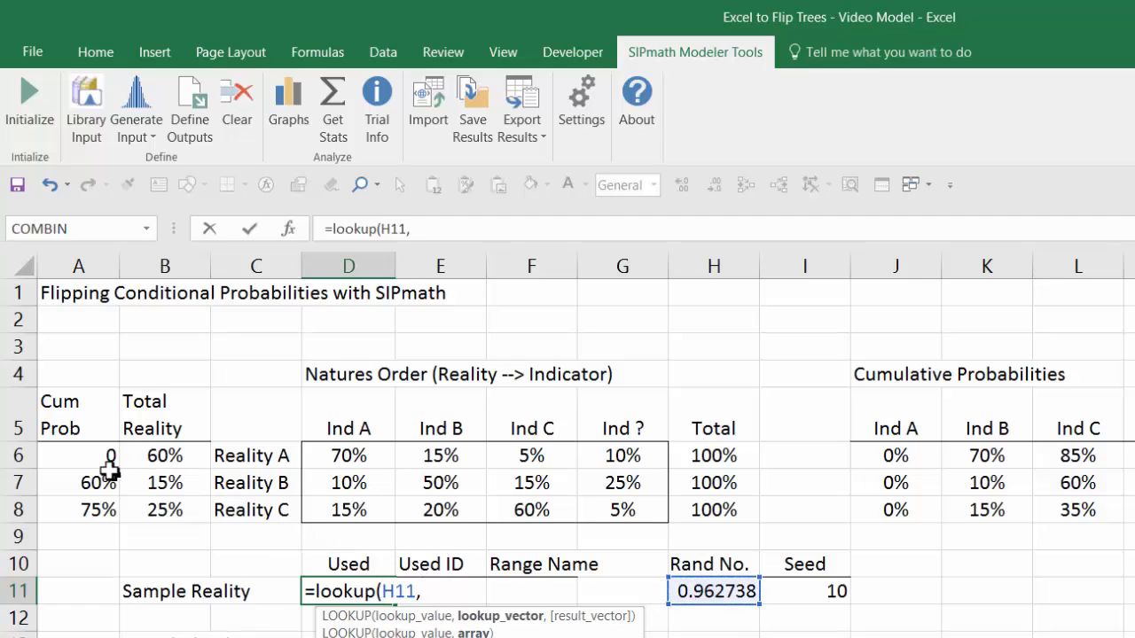
drag(99, 456, 98, 509)
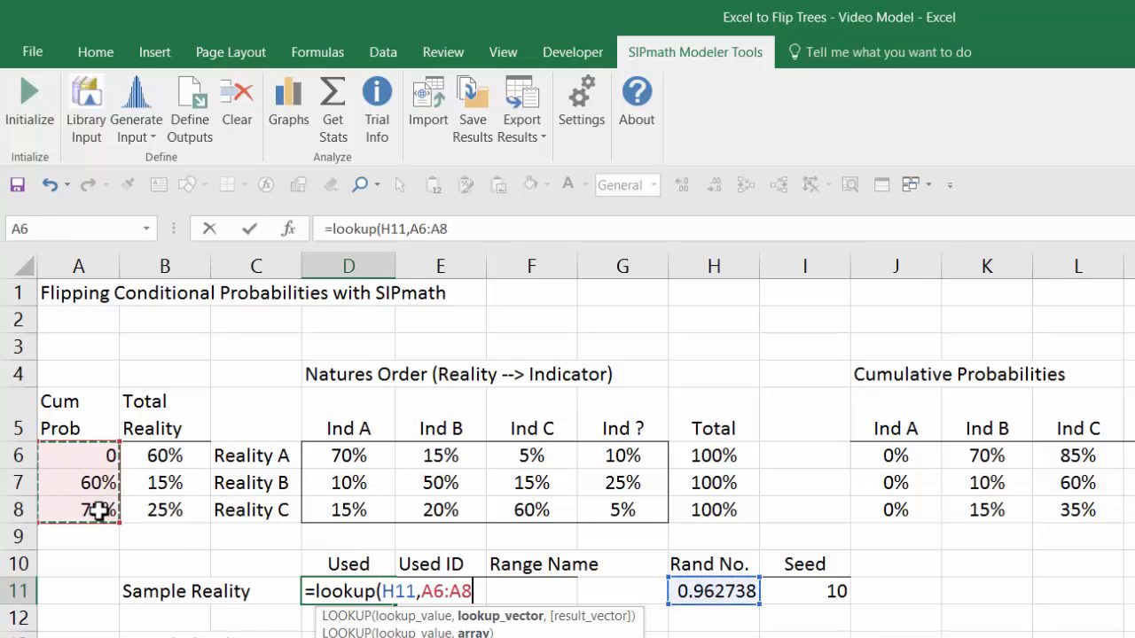
text(,)
drag(234, 461, 229, 502)
text())
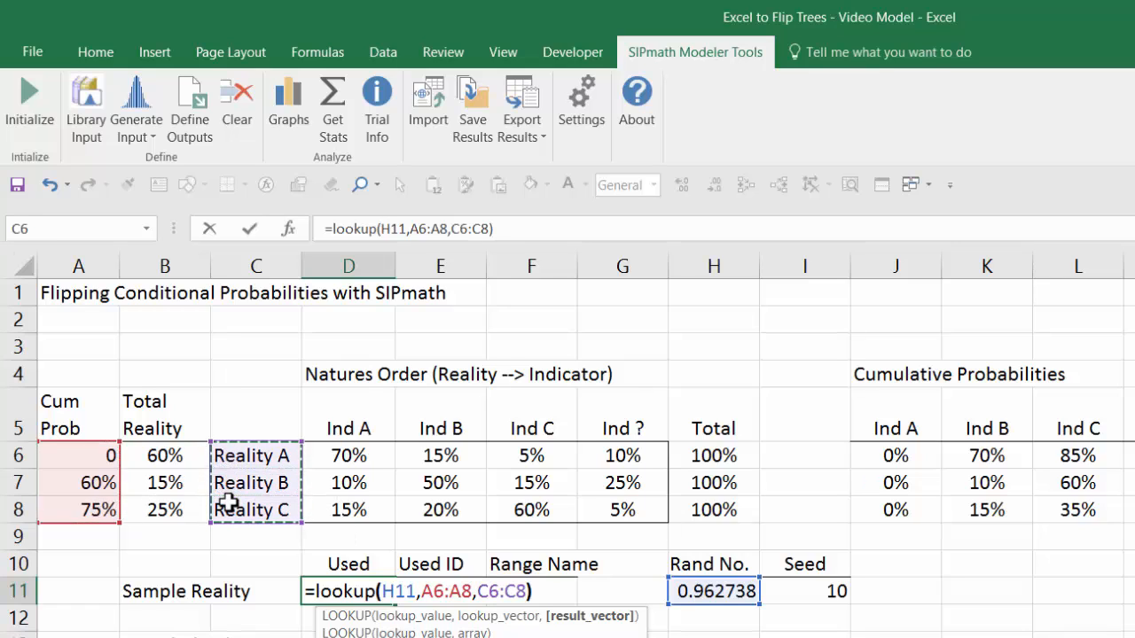
key(Return)
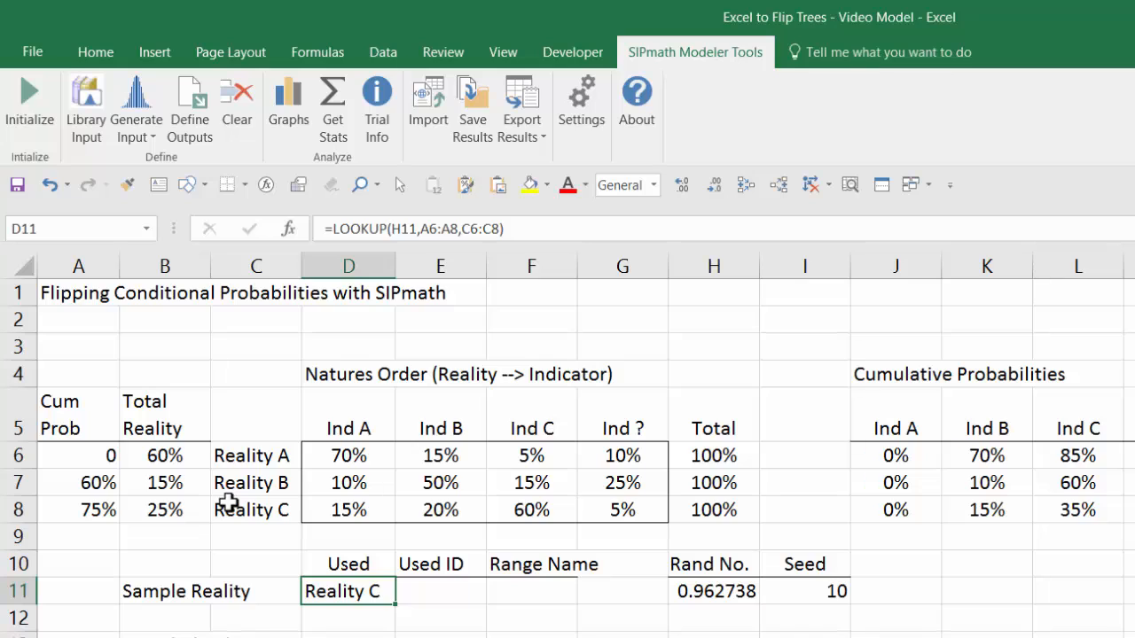
Step: Enter =MATCH(H11,A6:A8) in E11 to get the Sample Reality's Used ID from the random number
click(431, 590)
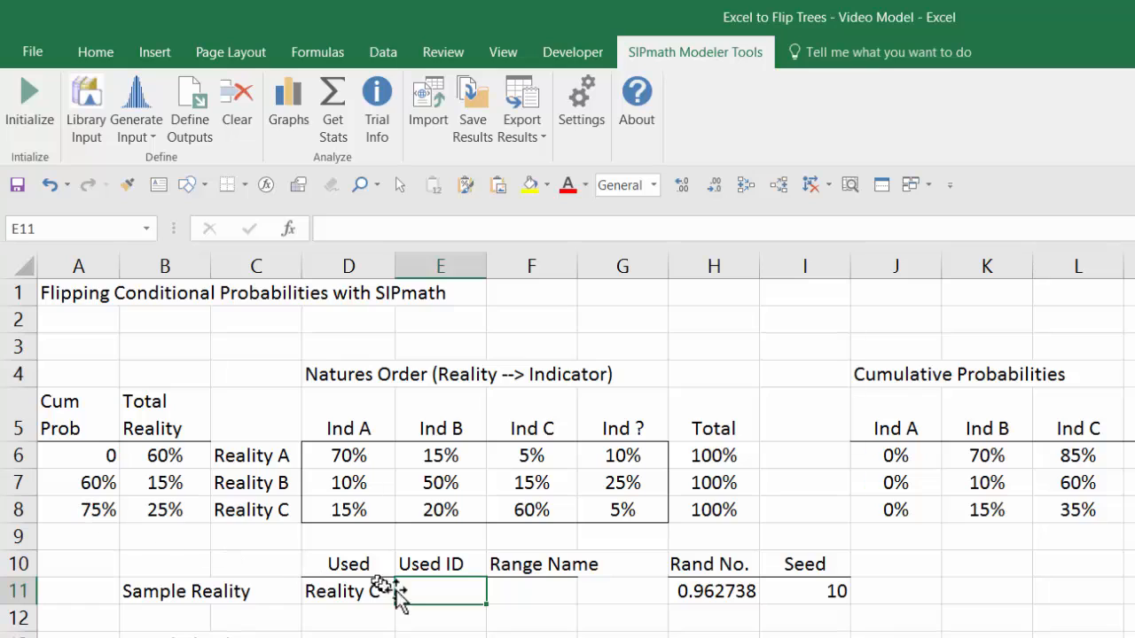
text(=m)
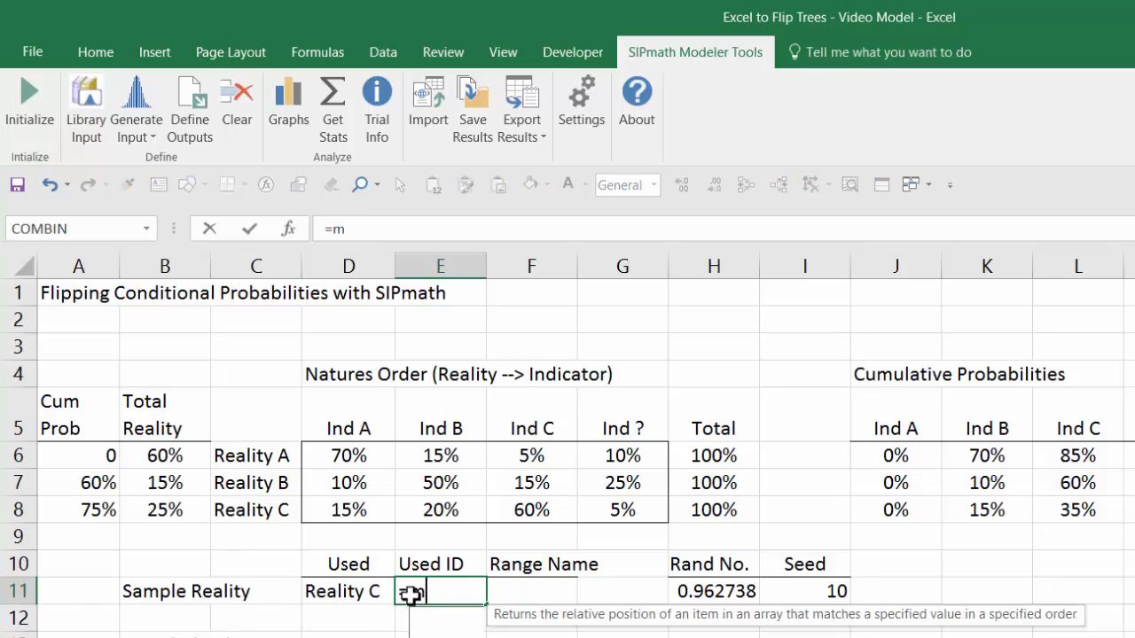
text(atcH()
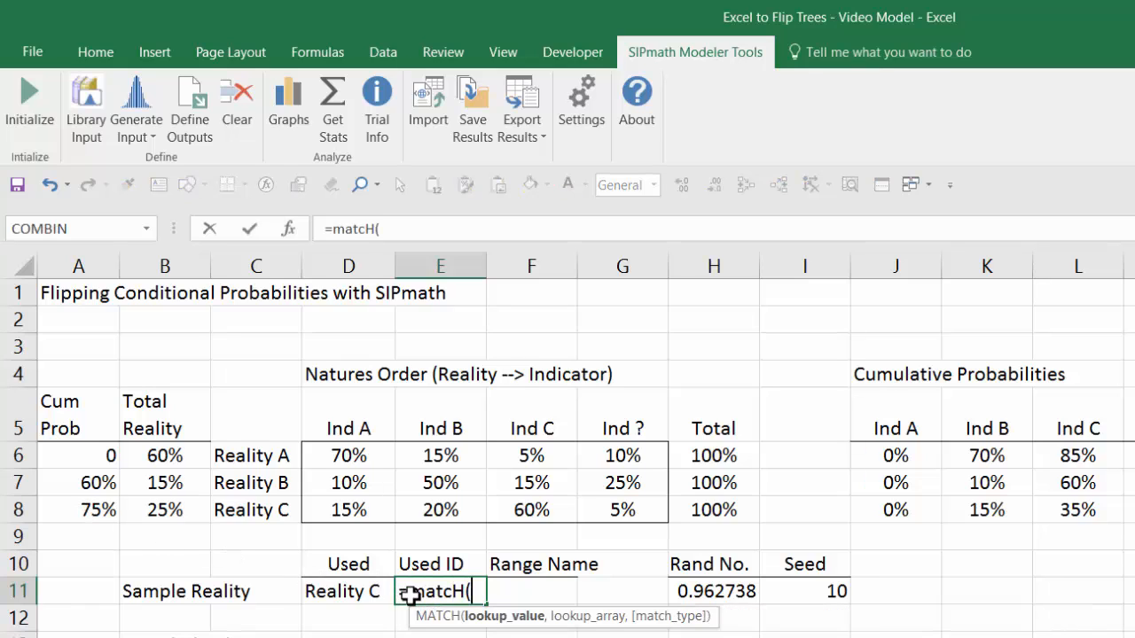
click(733, 596)
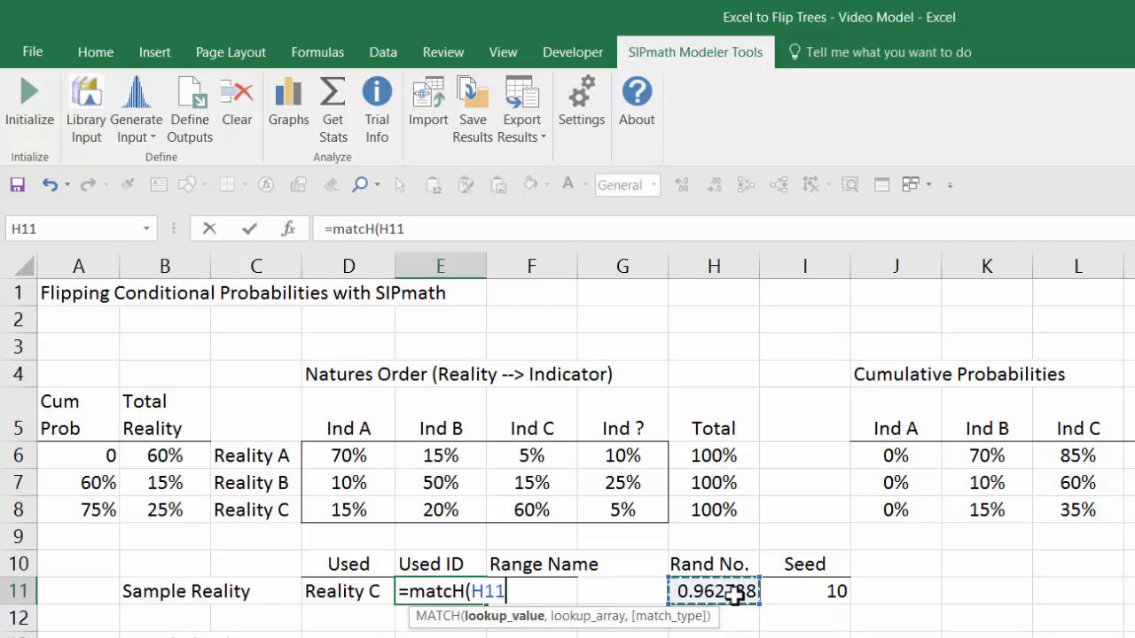
text(,)
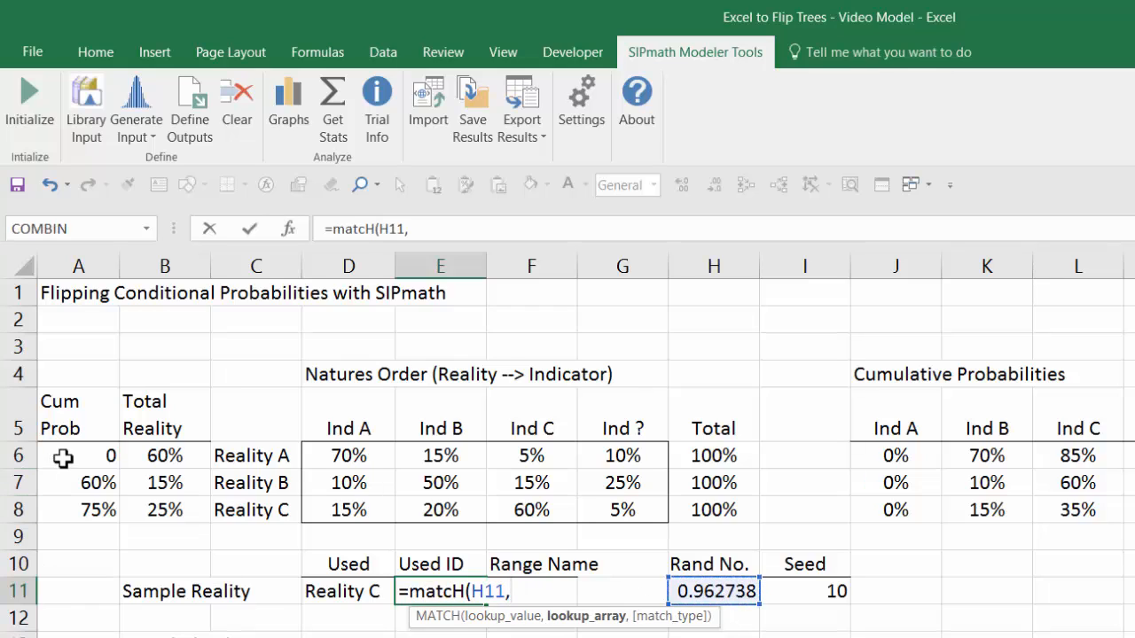
drag(63, 453, 64, 501)
text())
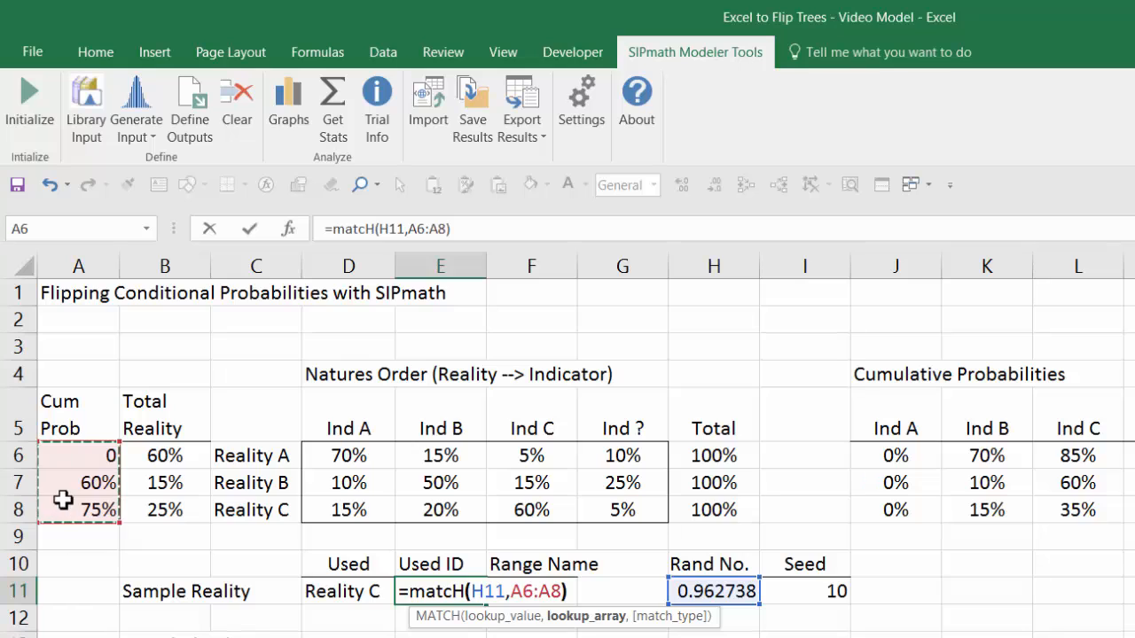
key(ctrl+Return)
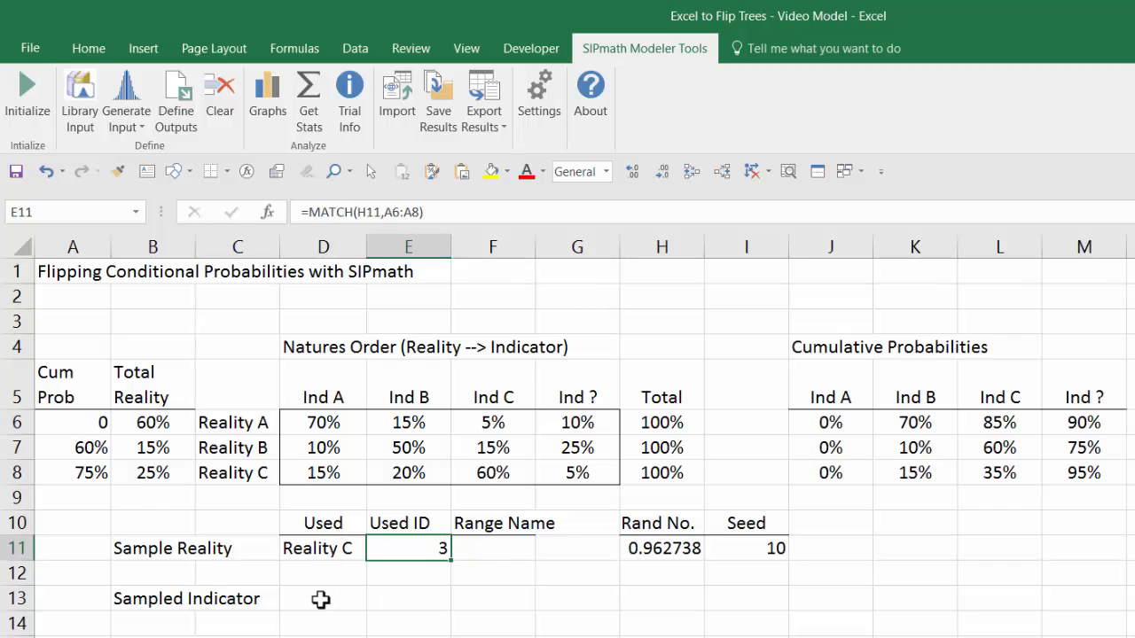
Step: Generate a Uniform input in the Sampled Indicator's Rand No. cell H13, using I13 as the start variable ID with the HDR option
click(654, 601)
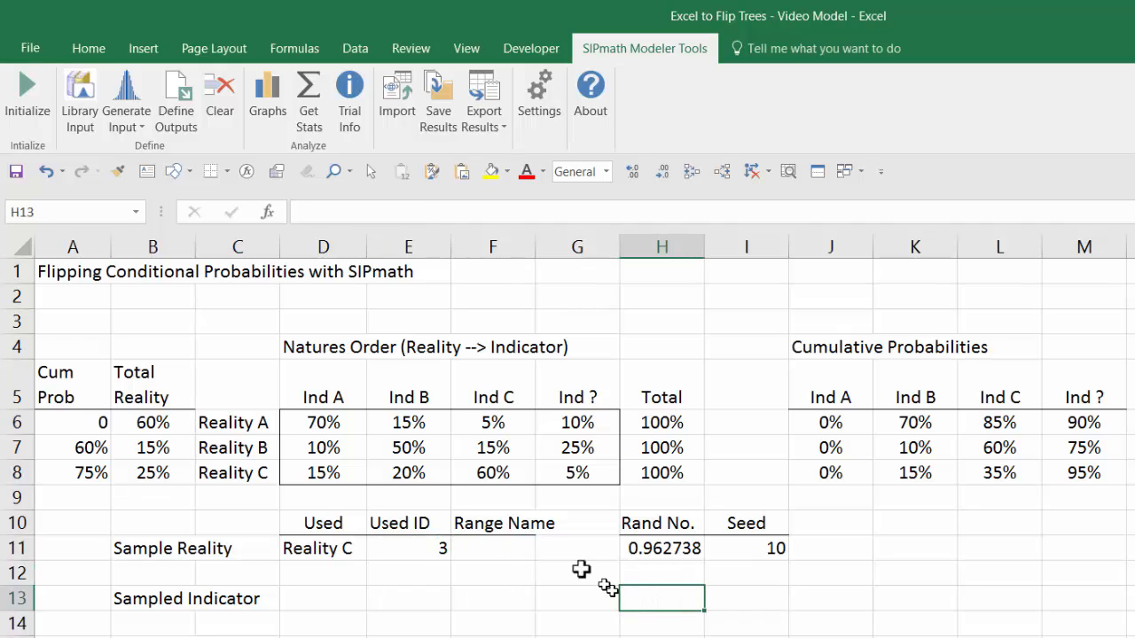
click(127, 111)
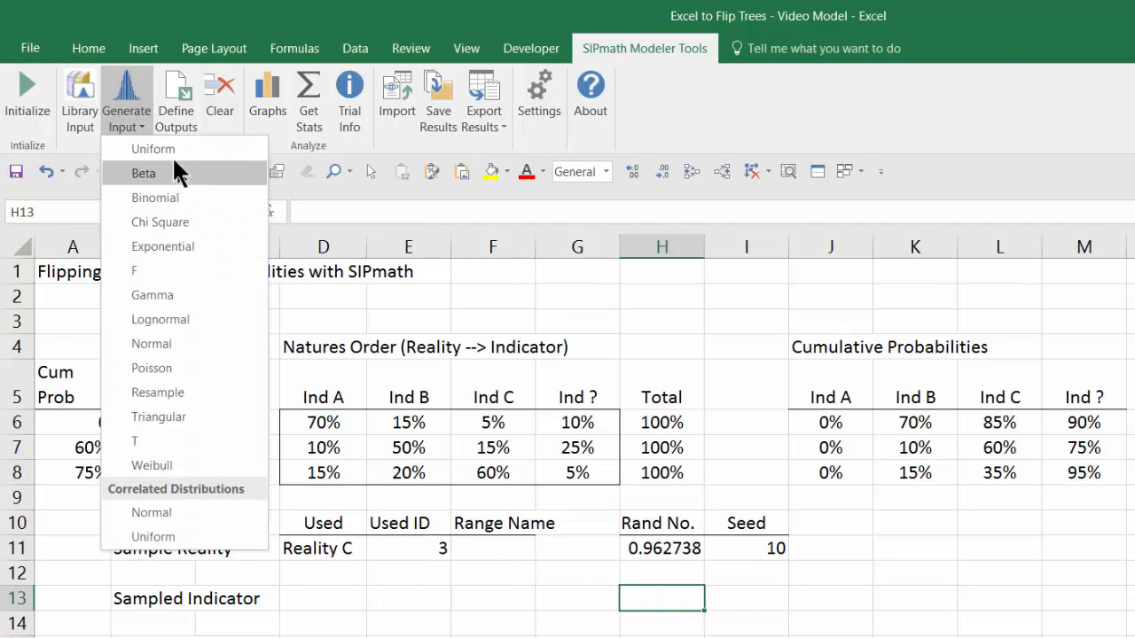
click(175, 160)
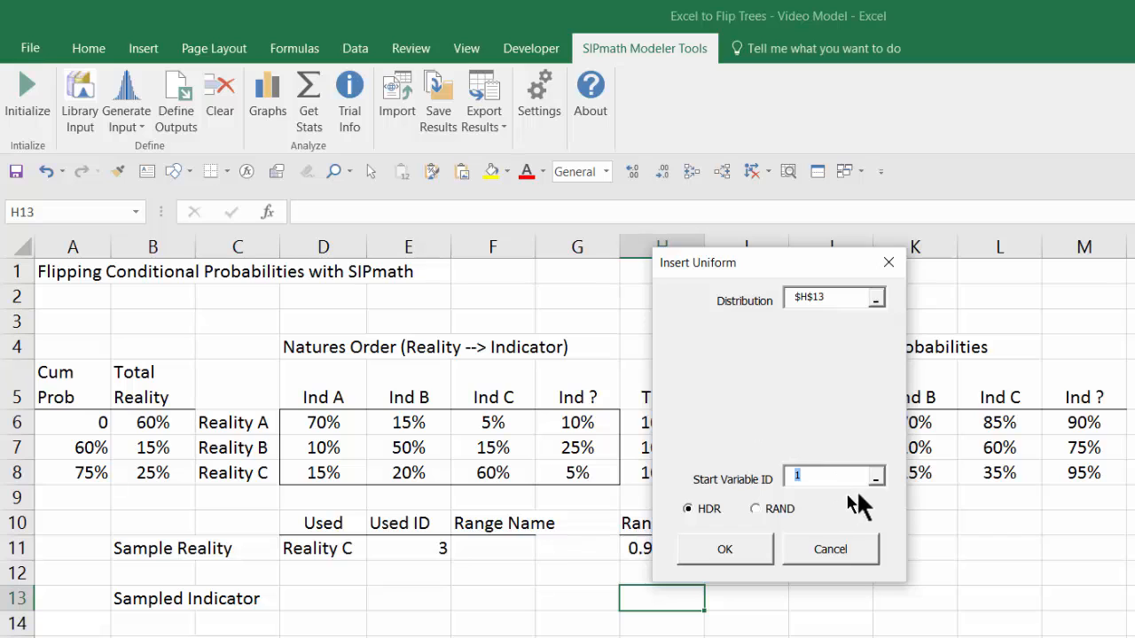
click(875, 478)
click(768, 596)
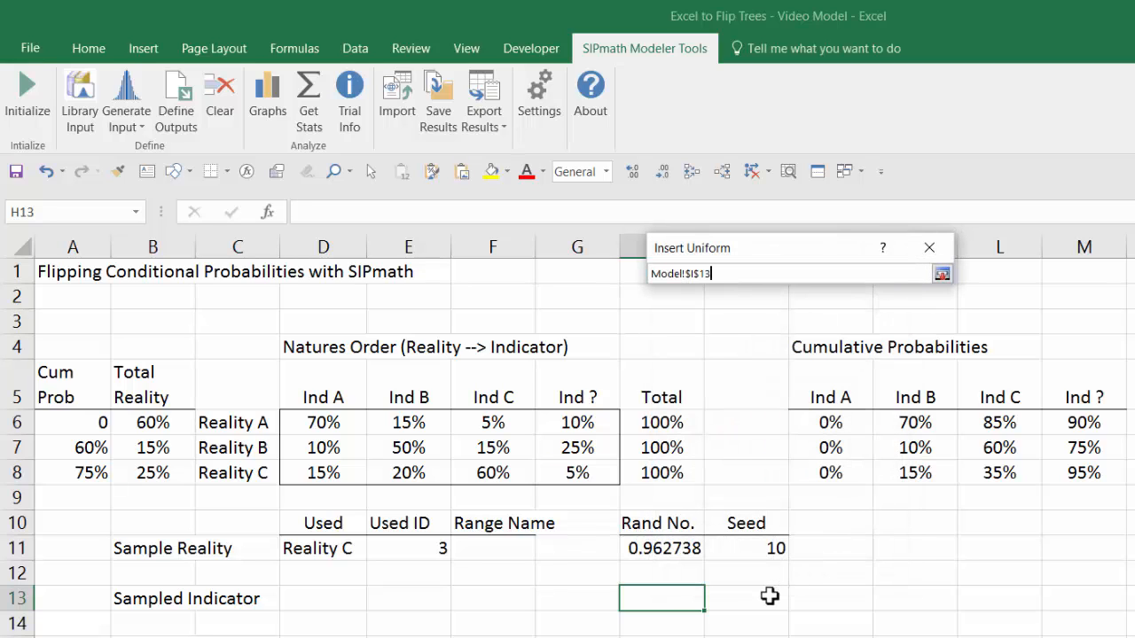
key(Return)
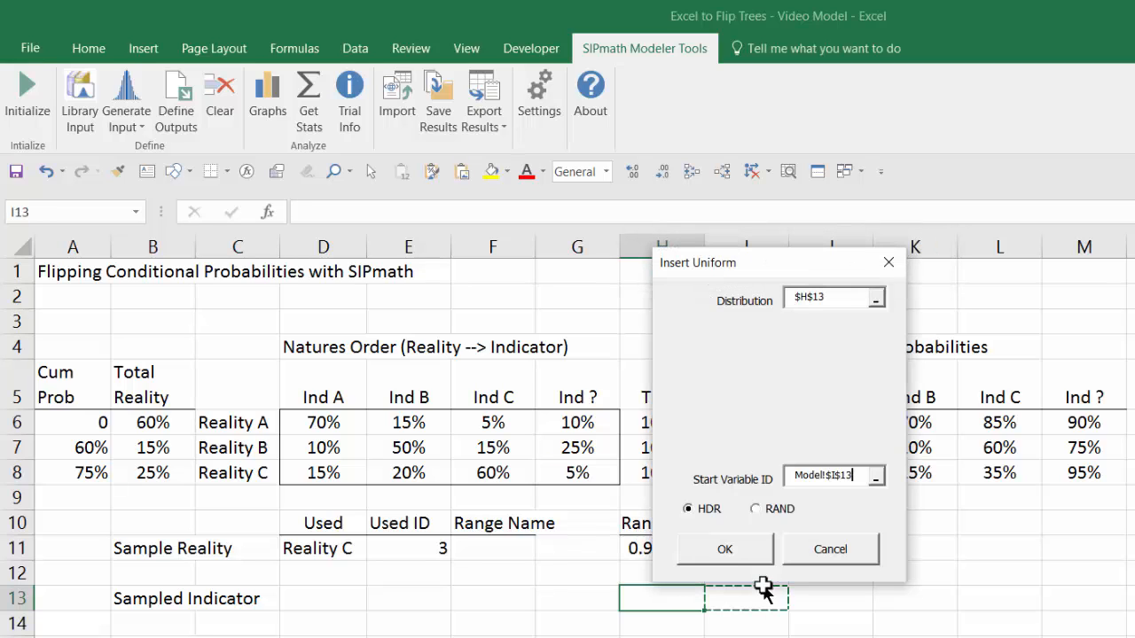
click(724, 550)
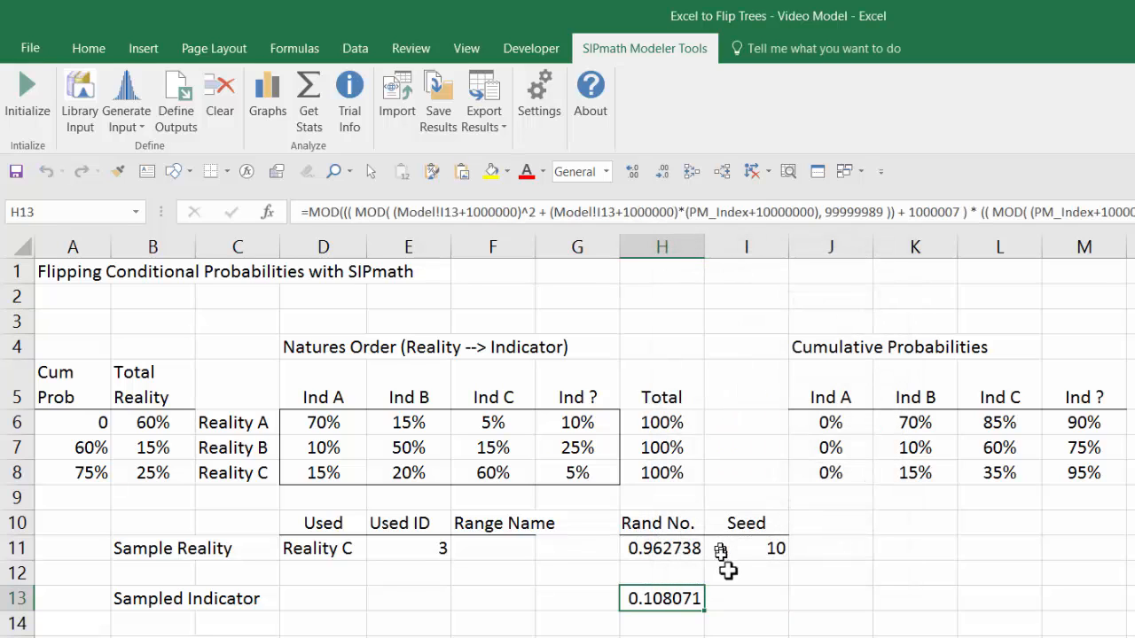
Step: Set the Sampled Indicator seed in I13 to 20
click(775, 606)
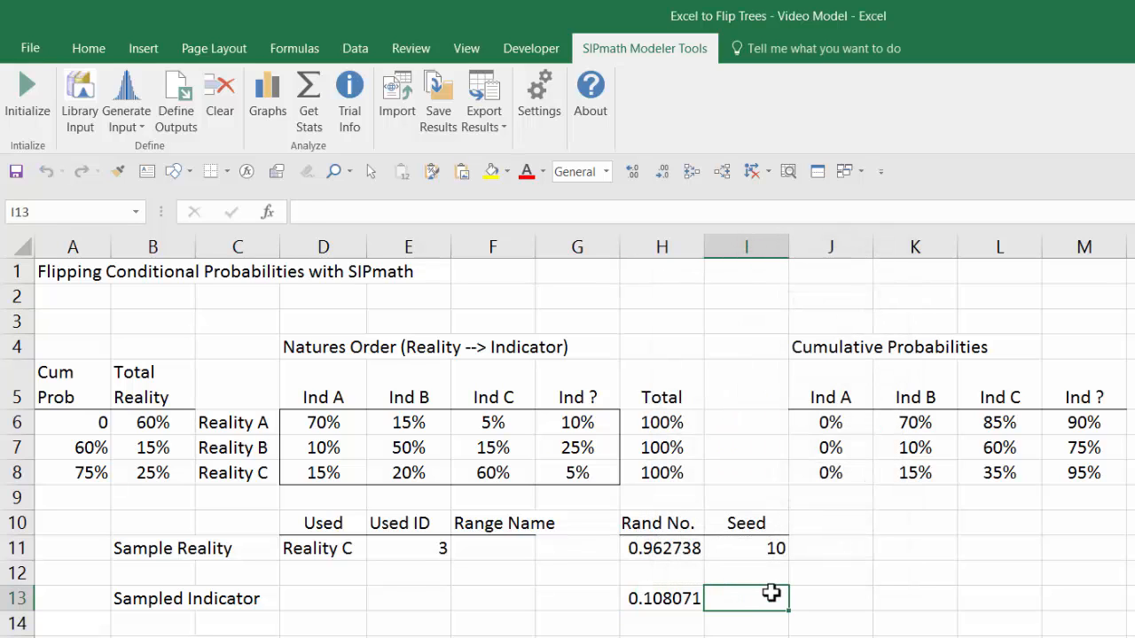
text(20)
key(ctrl+Return)
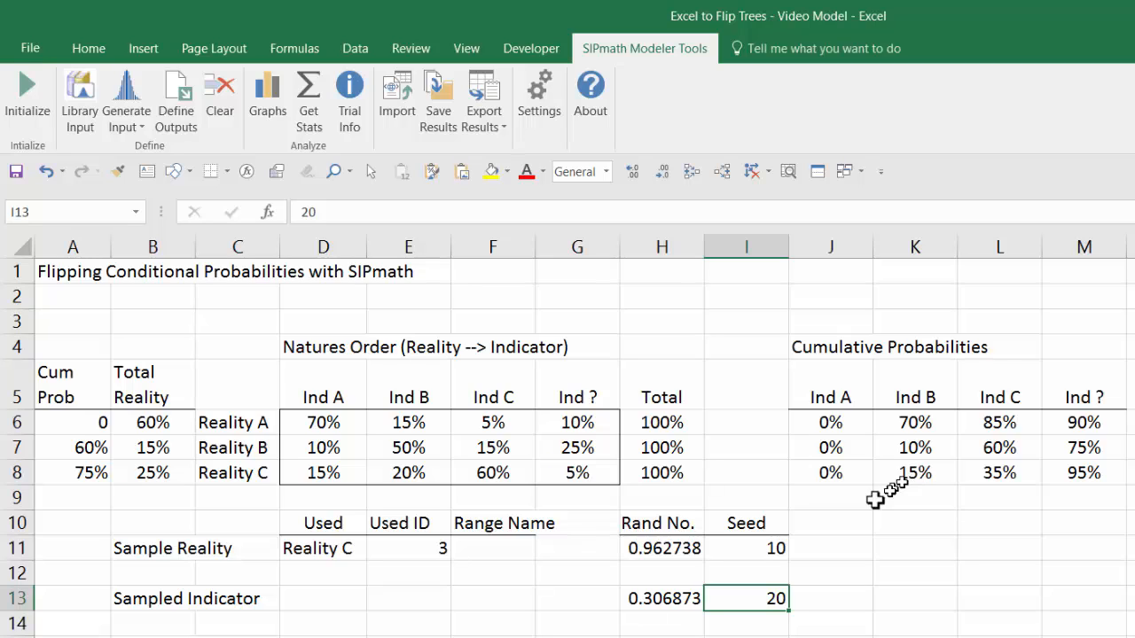
Step: Enter =MATCH(H13,INDEX(J6:M8,E11,0)) in E13 to get the Sampled Indicator's Used ID from the sampled reality's cumulative probabilities
click(328, 604)
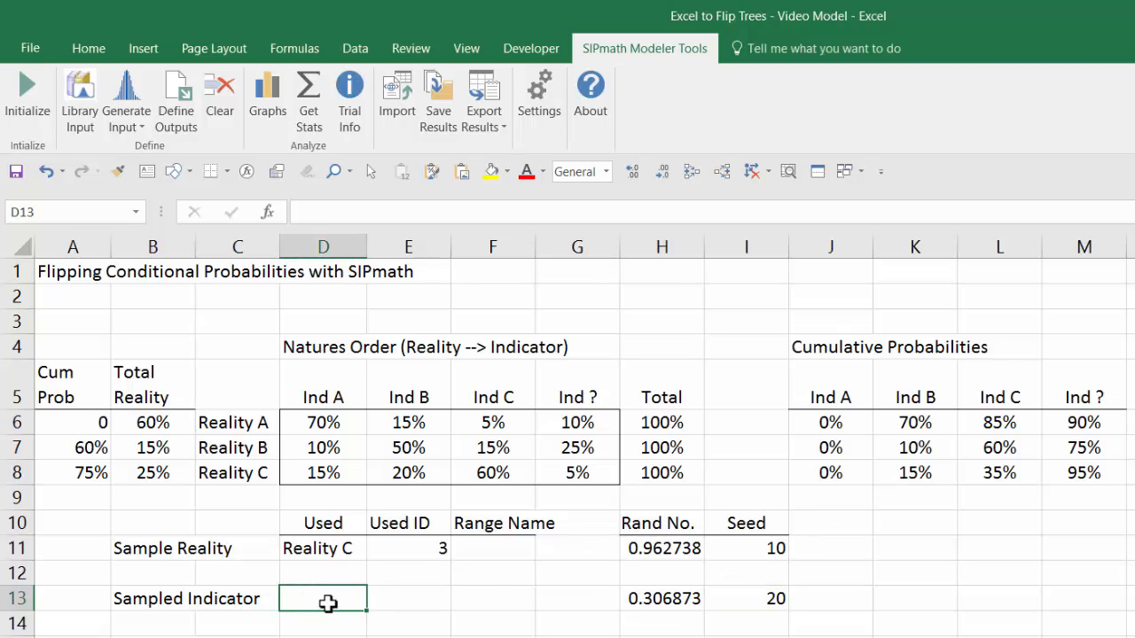
key(Right)
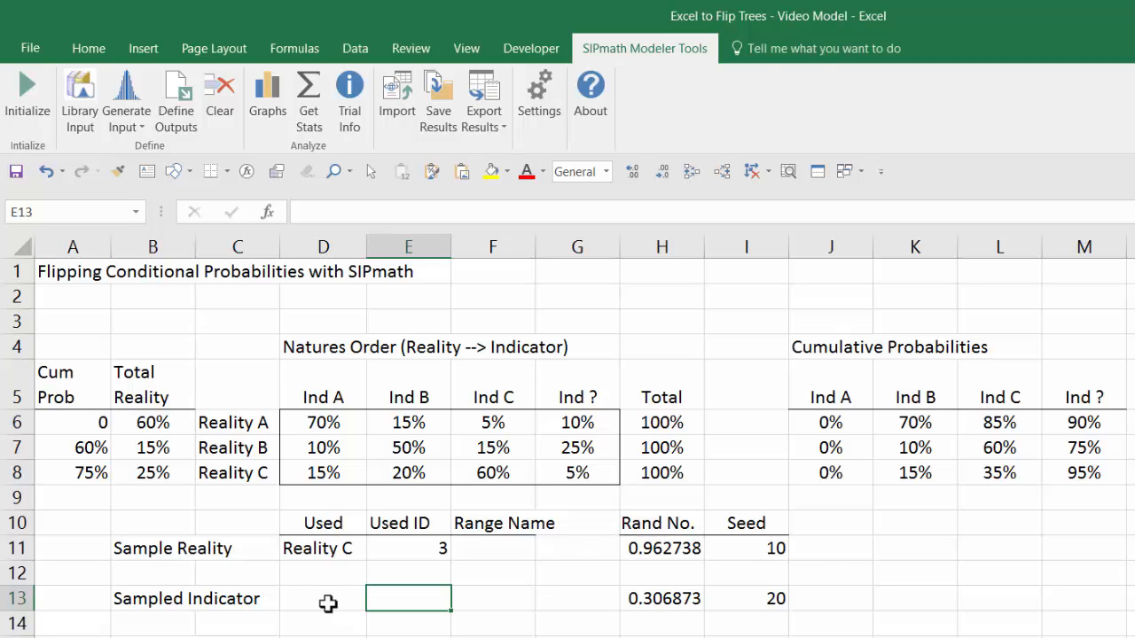
text(=)
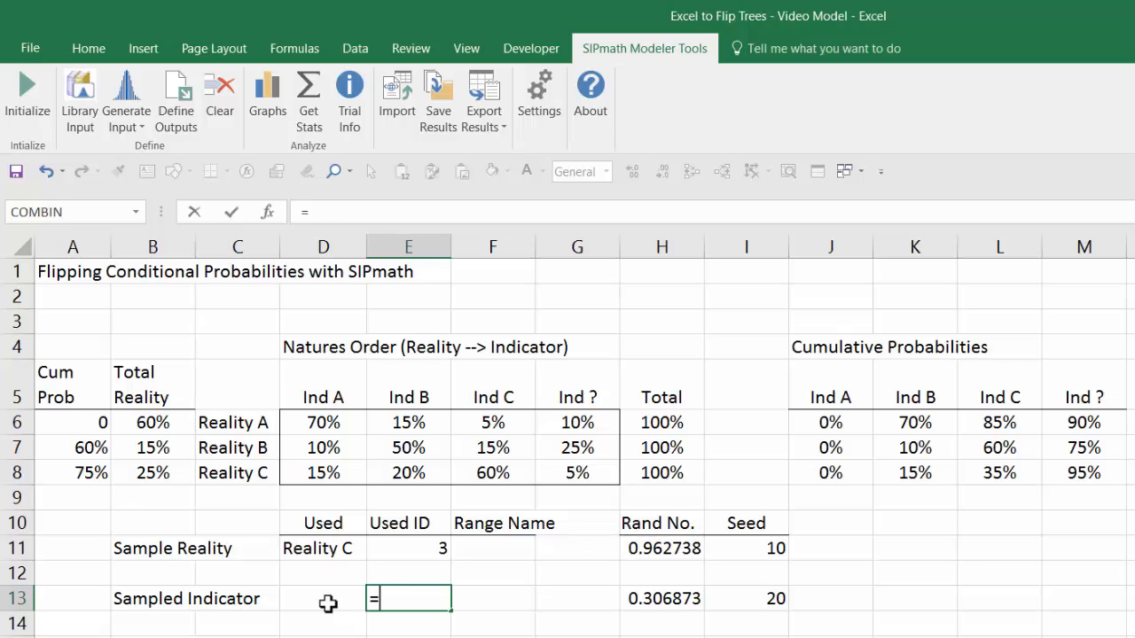
text(matcH)
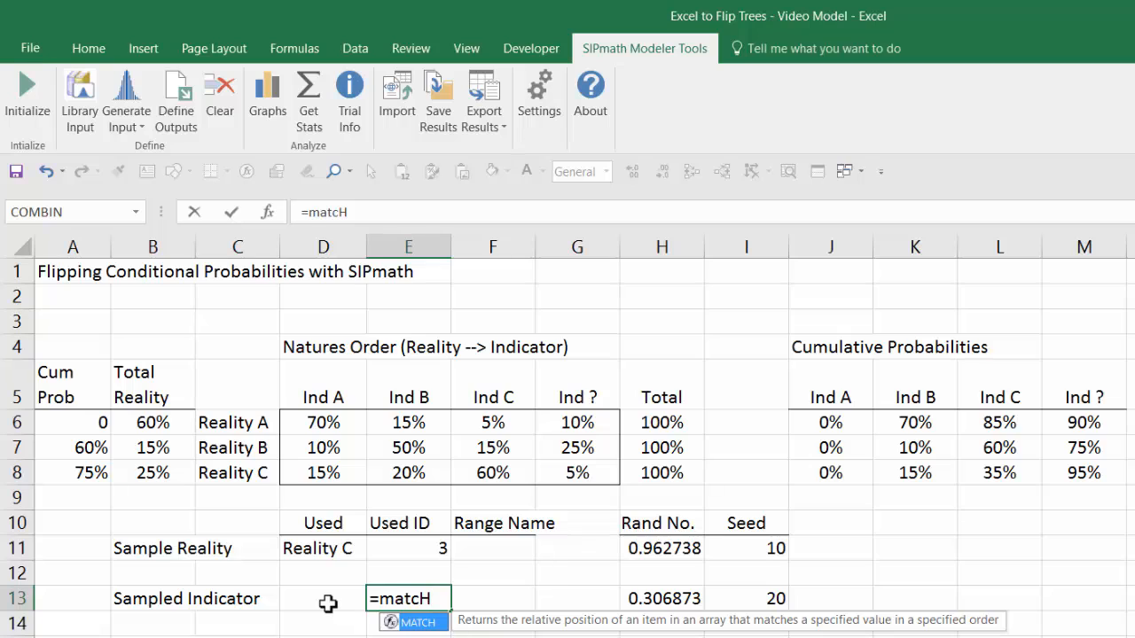
text(()
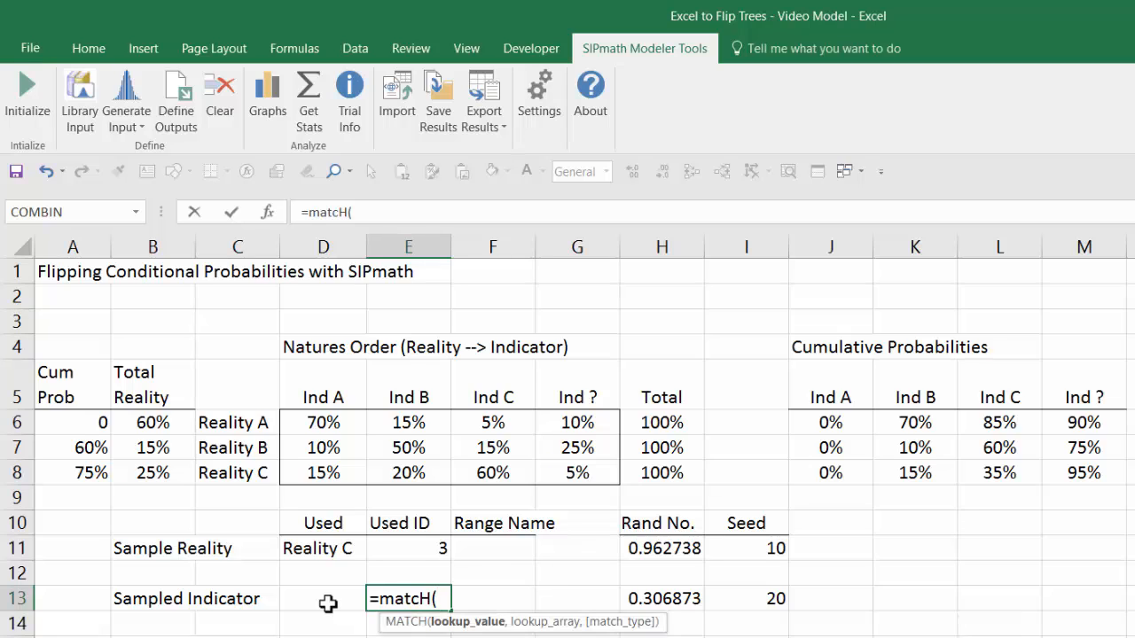
click(678, 600)
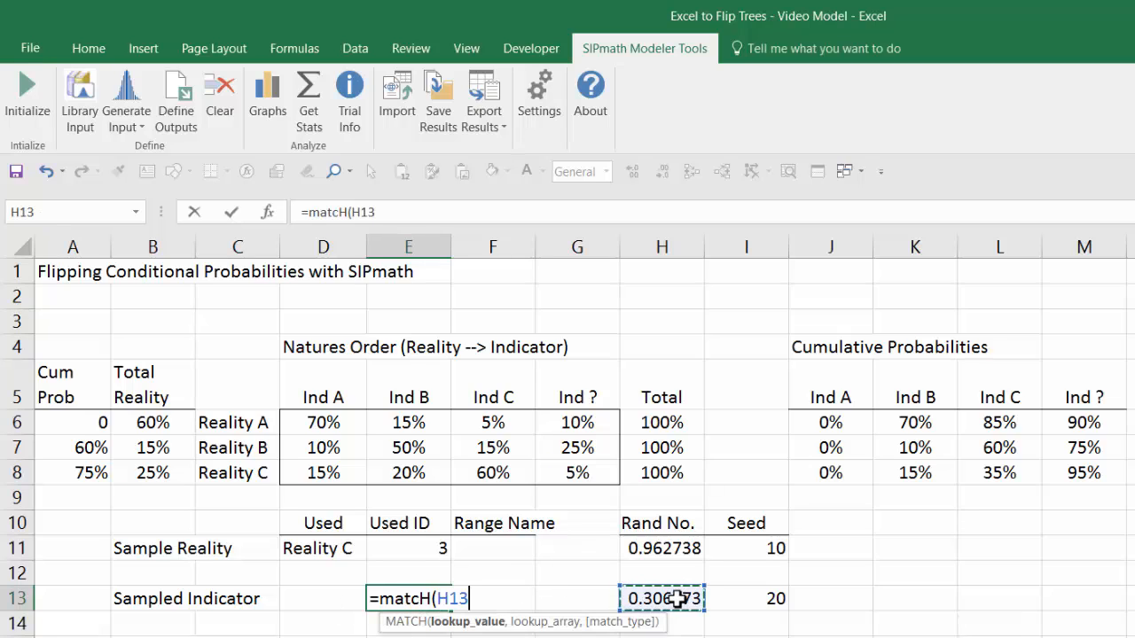
text(,)
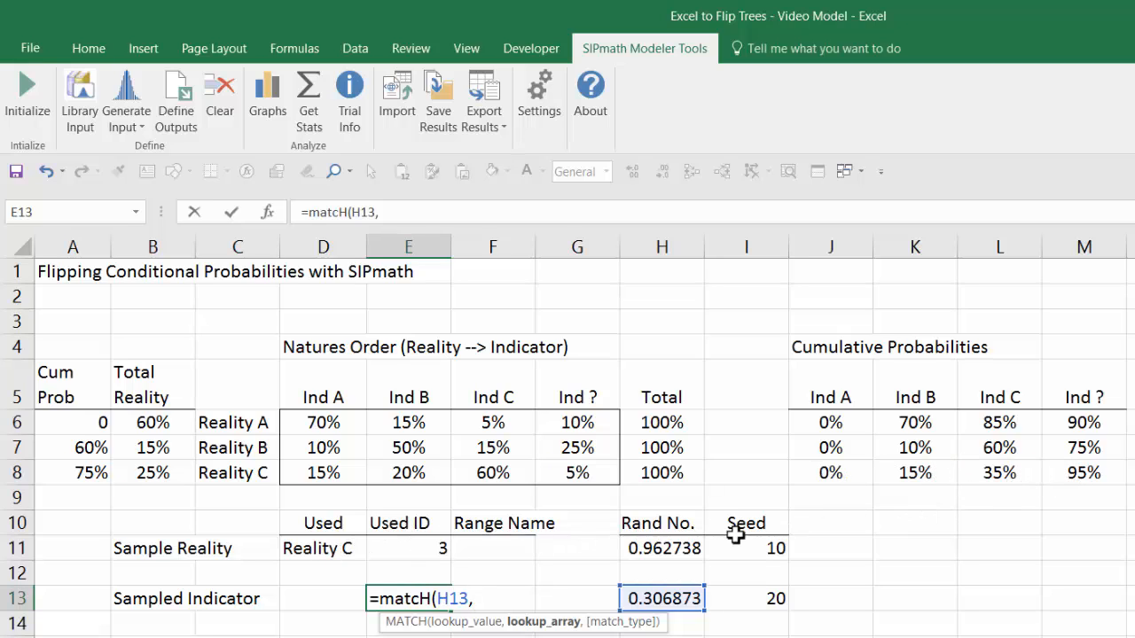
text(i)
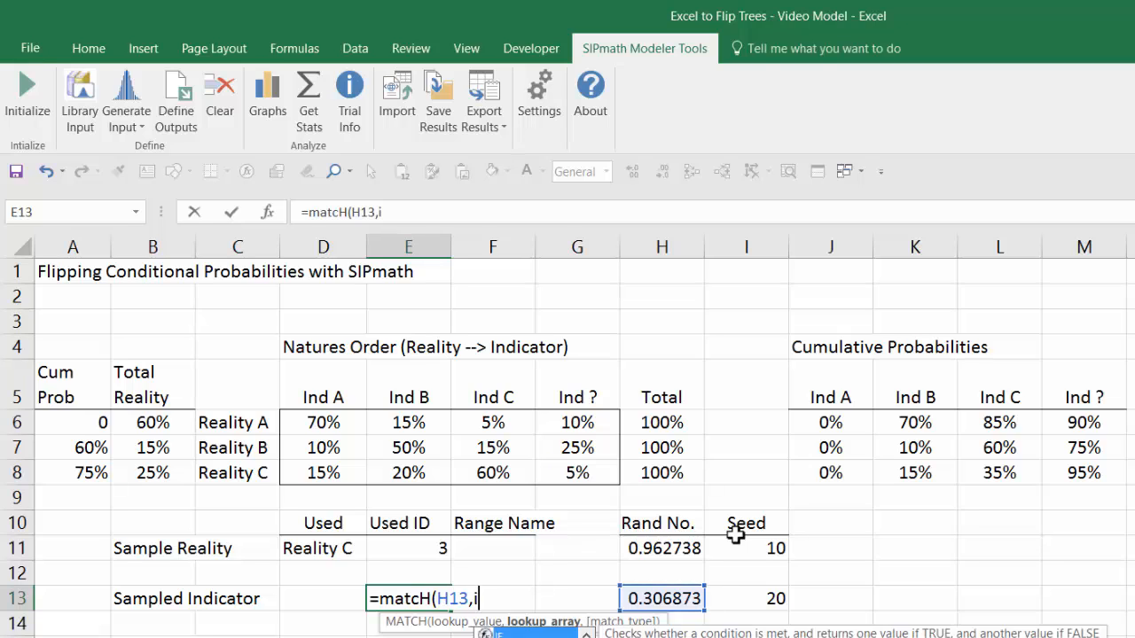
text(ndex()
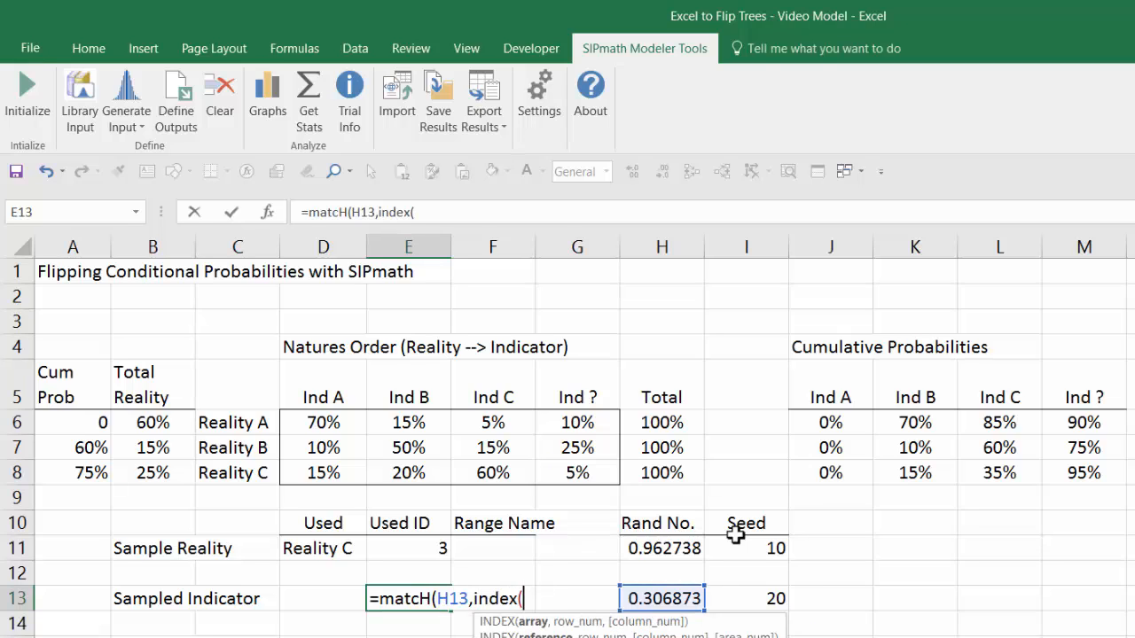
drag(832, 422, 1065, 470)
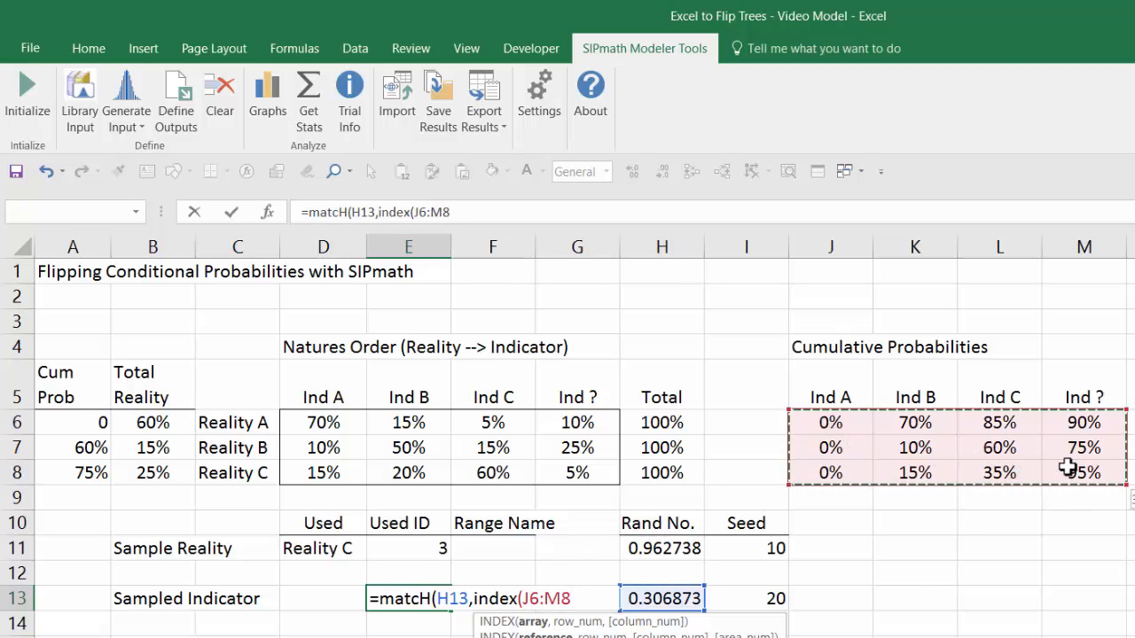
text(,)
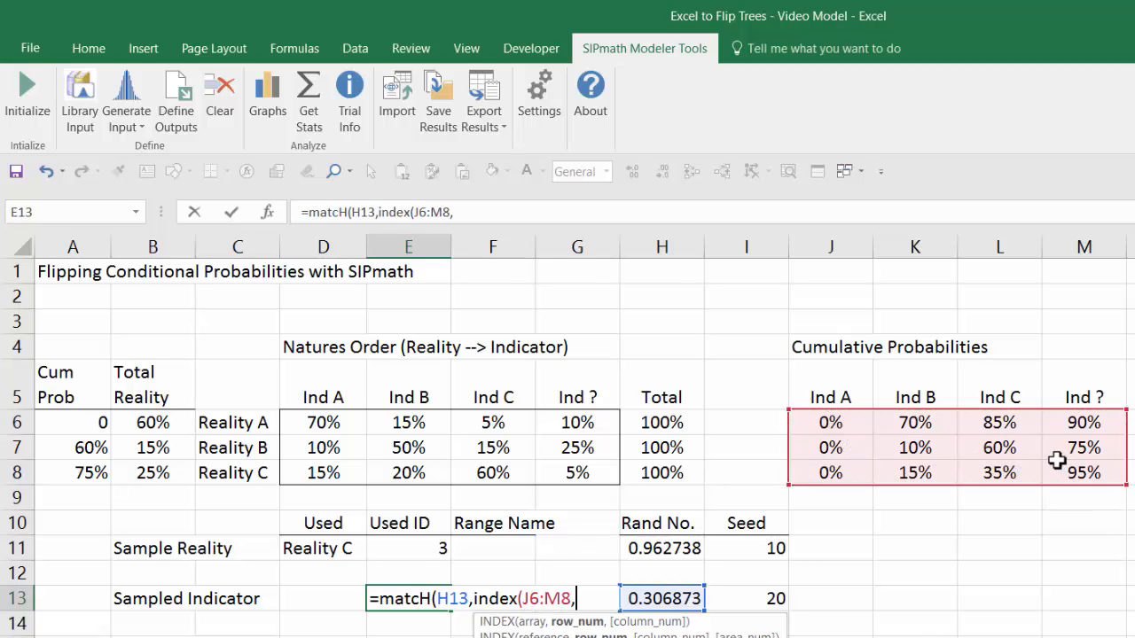
click(422, 548)
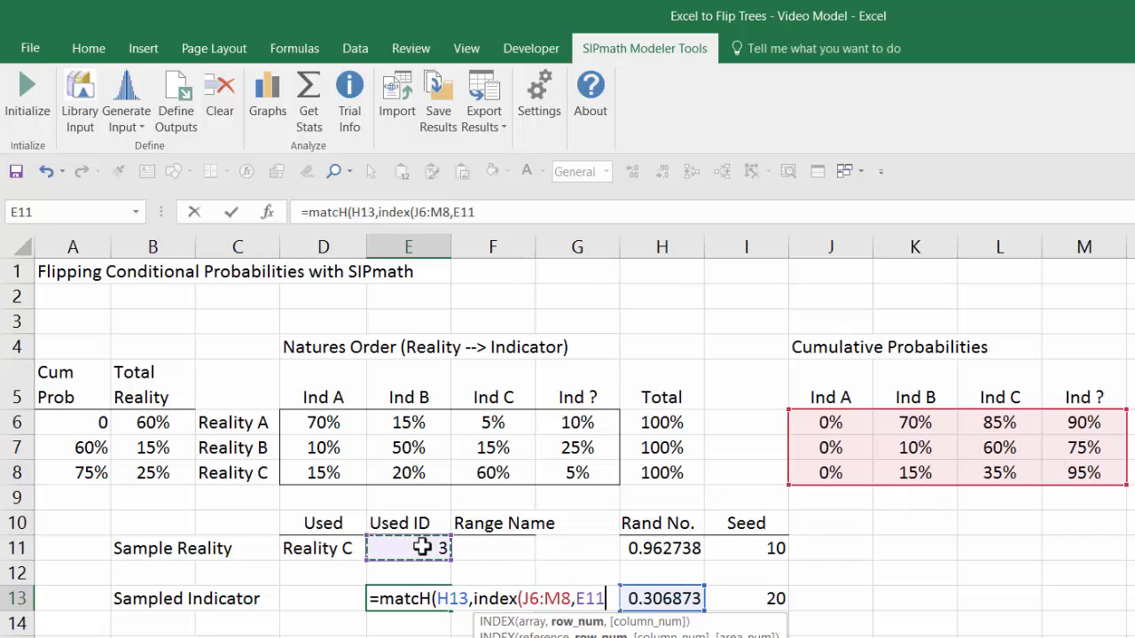
text(,)
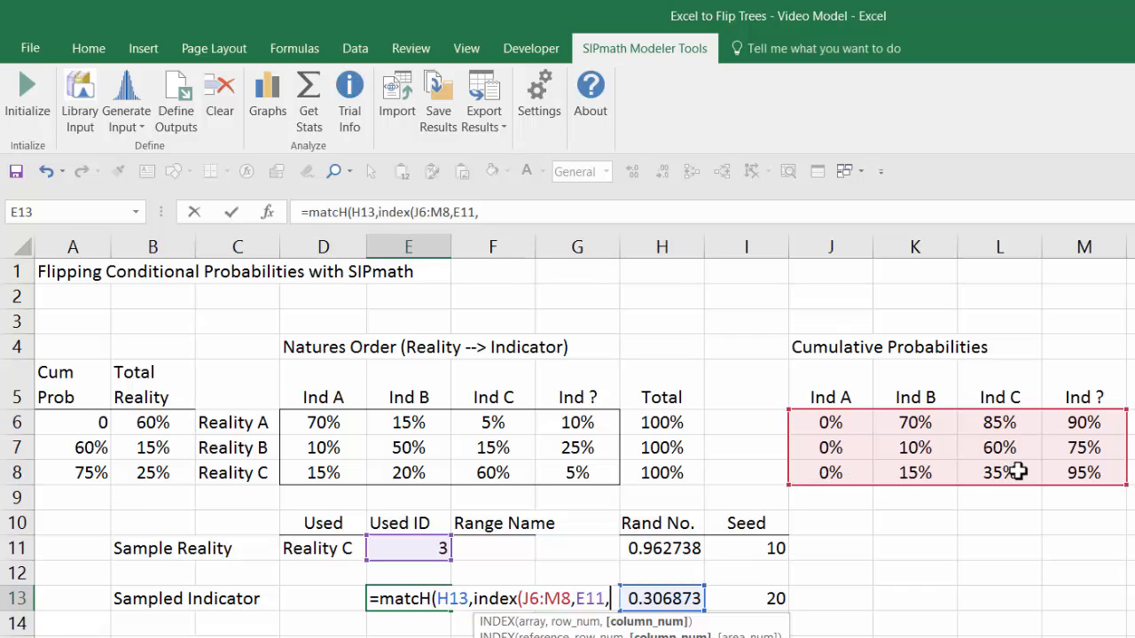
text(0)
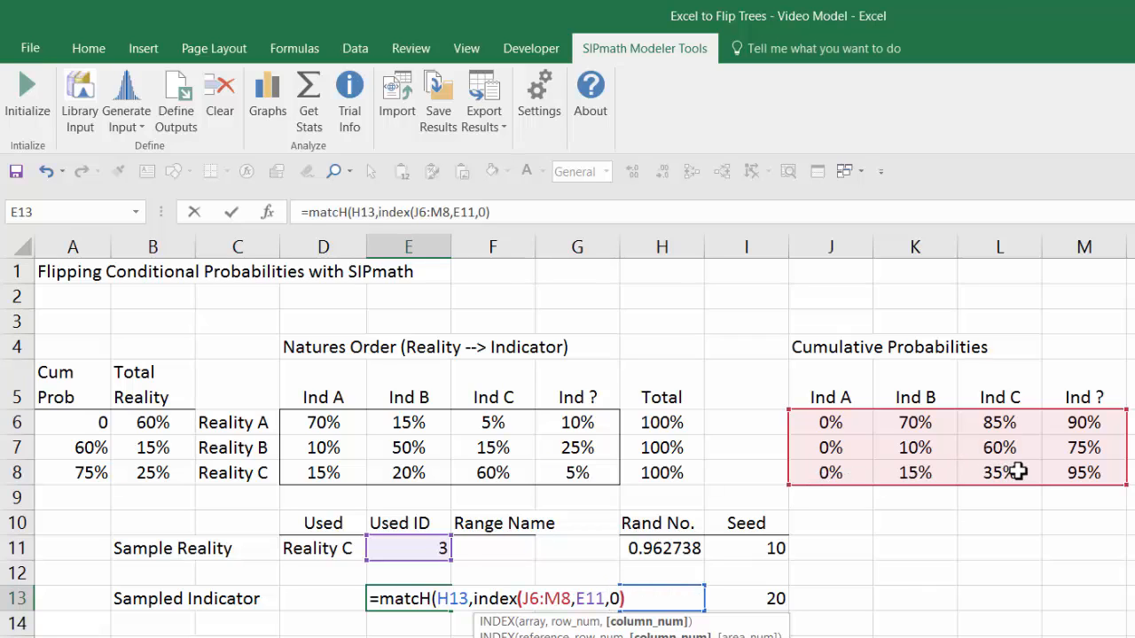
text()))
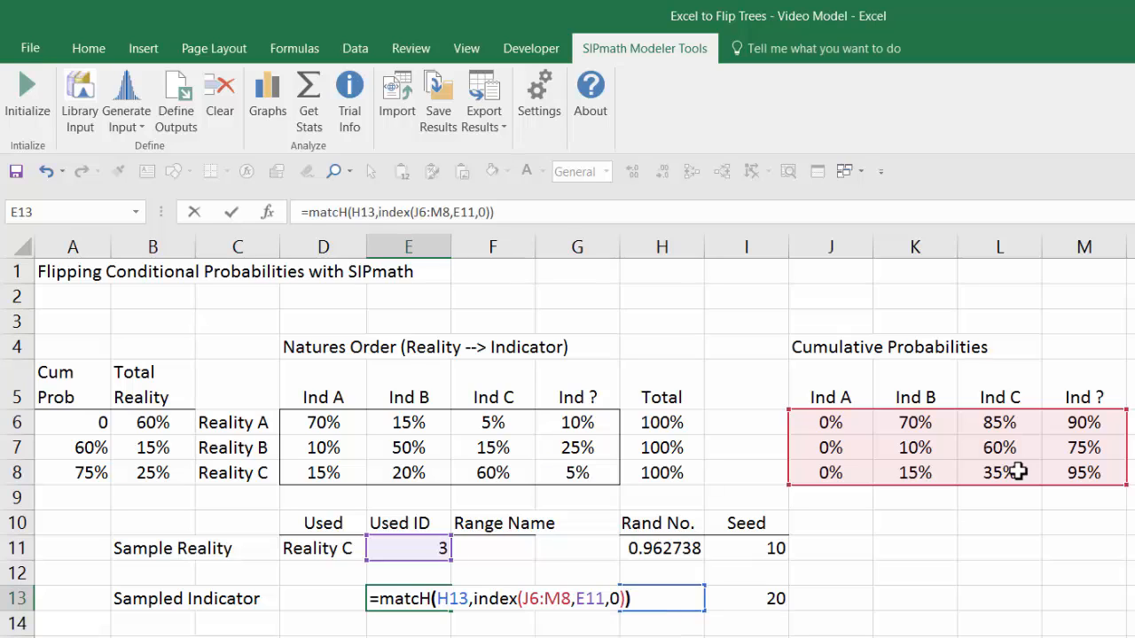
key(ctrl+Return)
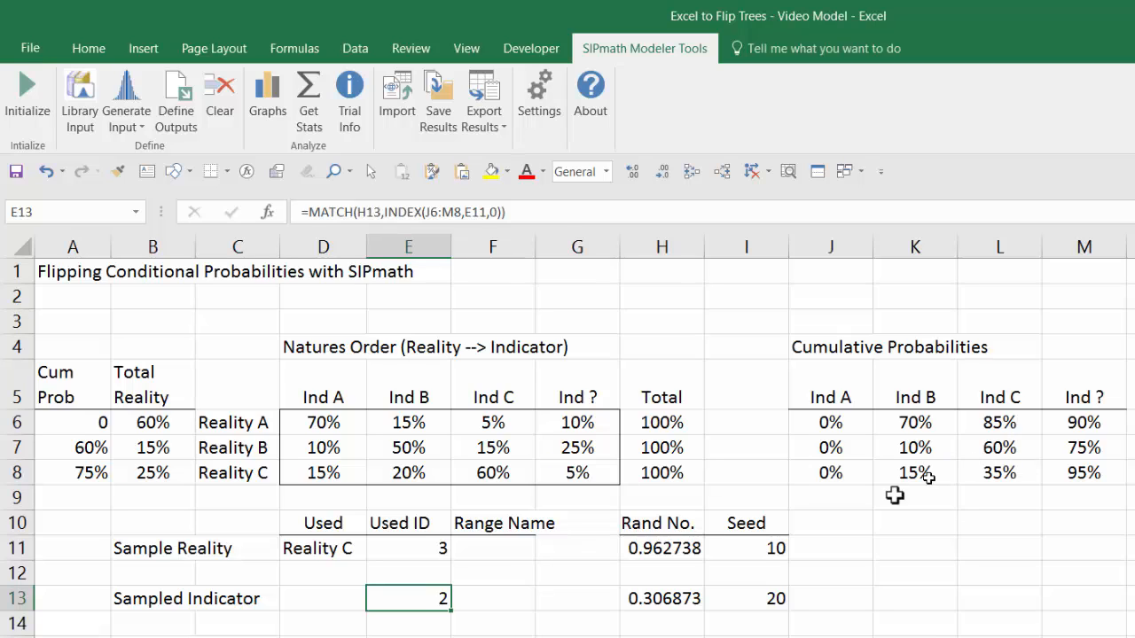
Step: Enter =INDEX(J5:M5,E13) in D13 to look up the Sampled Indicator's Used name from its Used ID
click(334, 597)
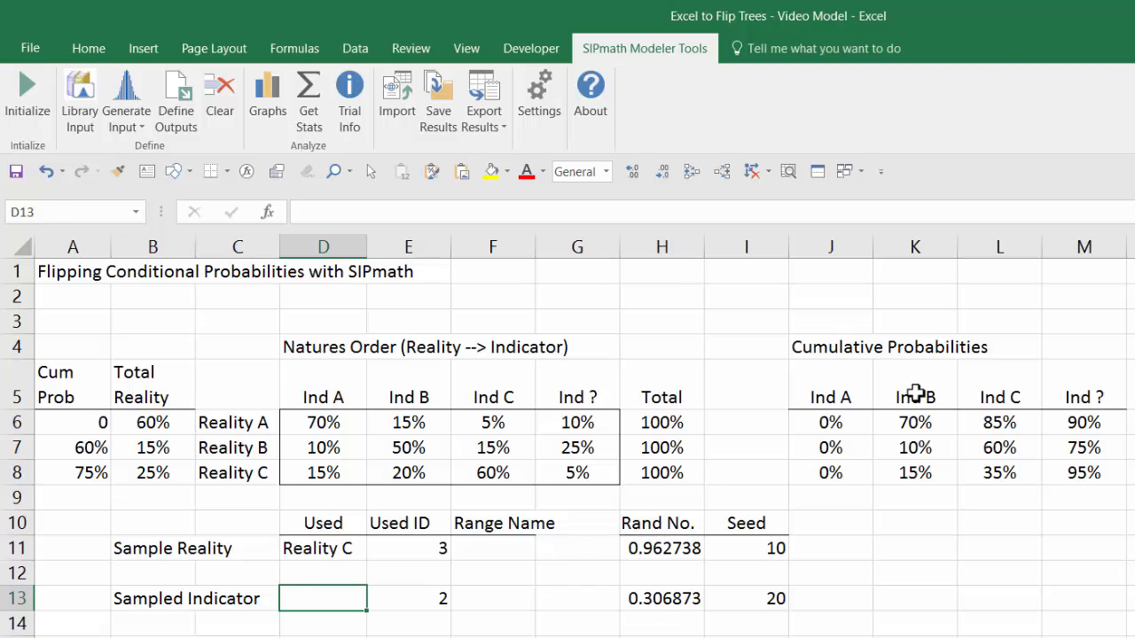
text(=index()
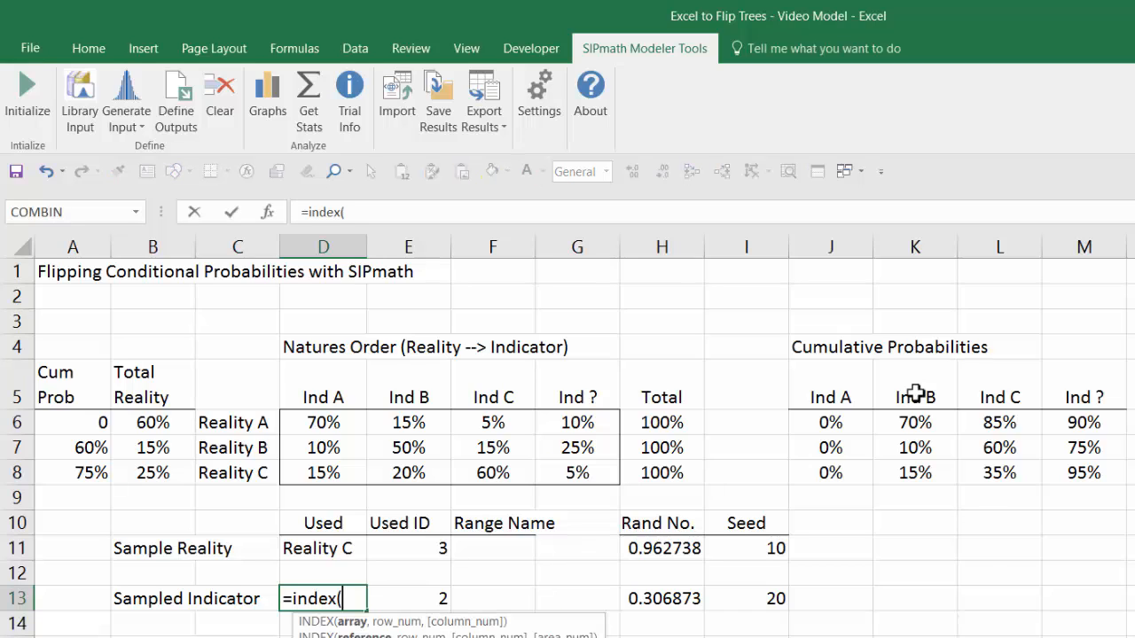
drag(842, 398, 1060, 393)
text(,)
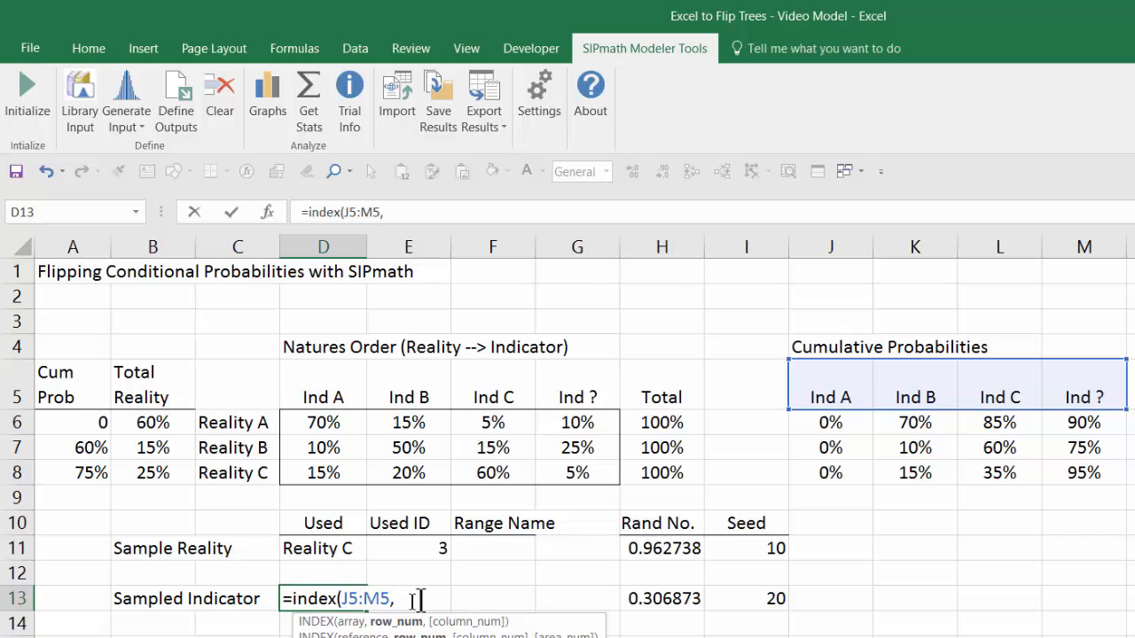
click(482, 598)
key(Left)
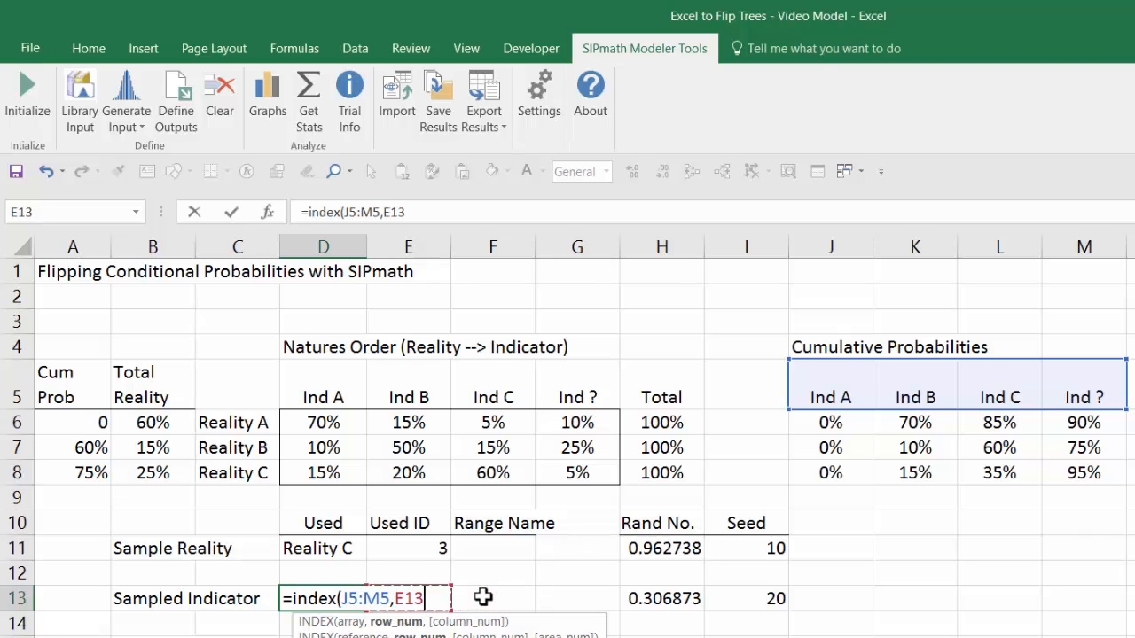
text())
key(ctrl+Return)
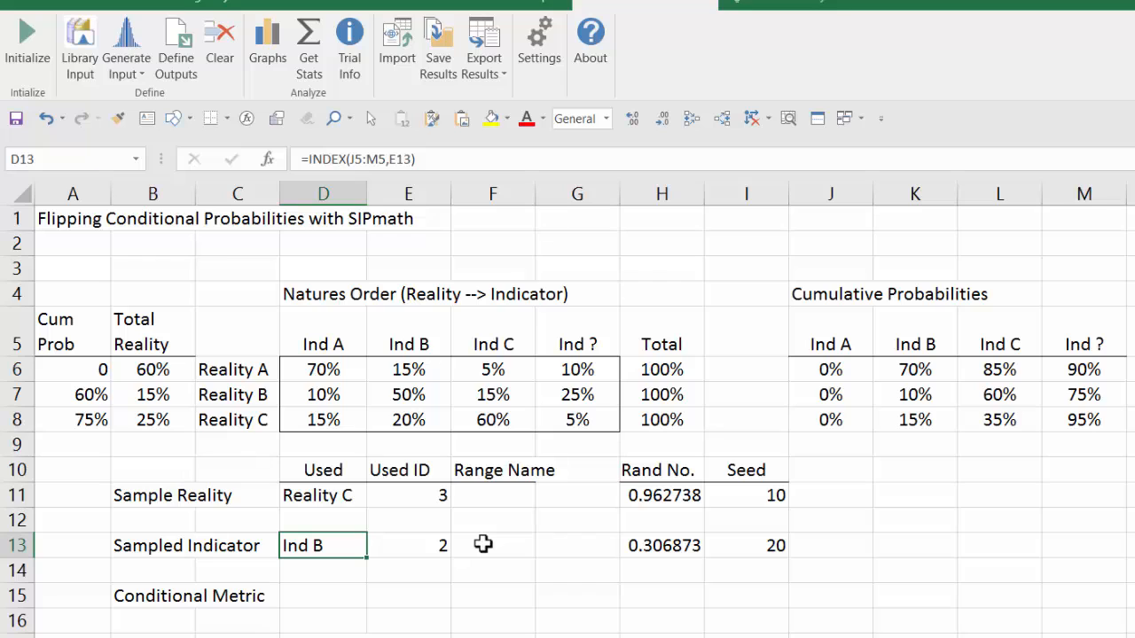
Step: Enter =E11*10+E13 in E15 to compute the Conditional Metric from the reality and indicator IDs
key(Down)
key(Down)
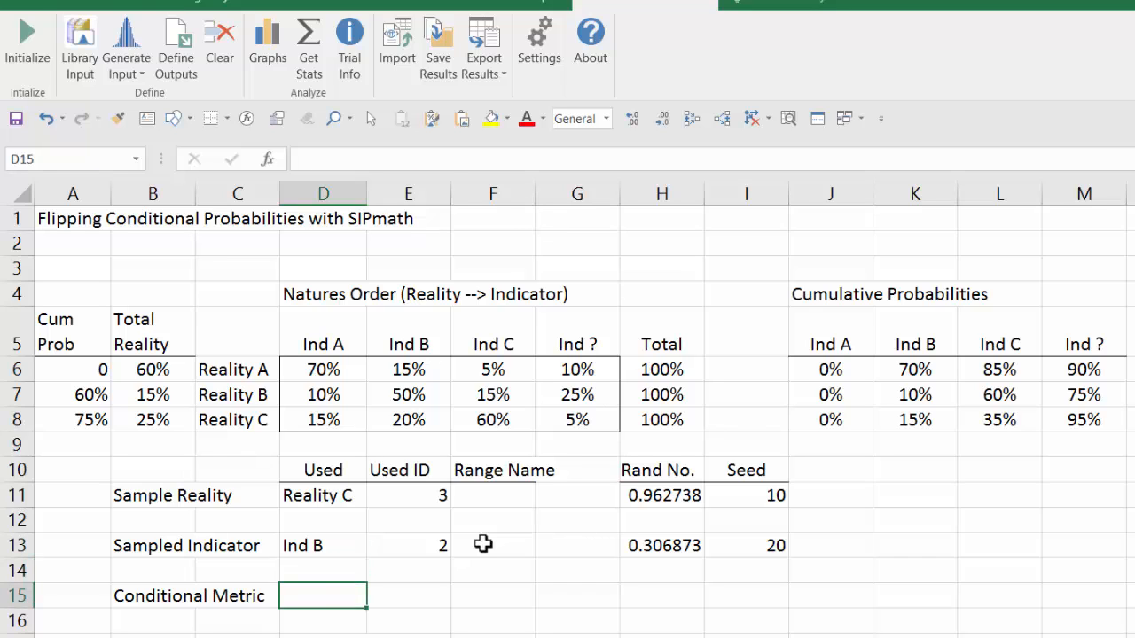
key(Right)
text(=)
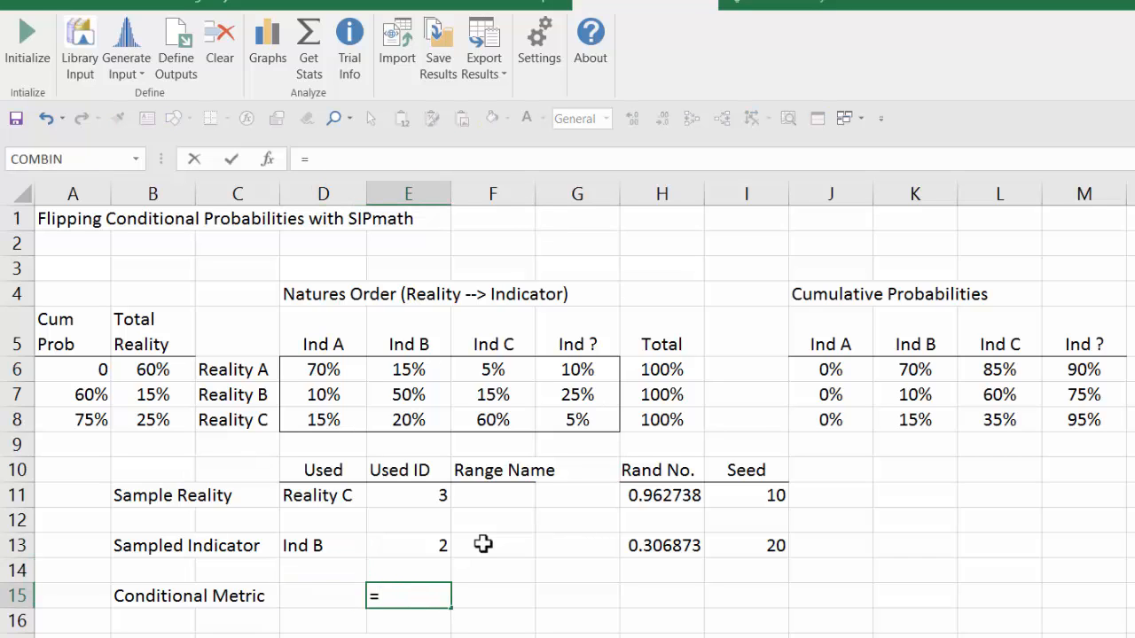
key(Up)
key(Up)
key(Up)
key(Up)
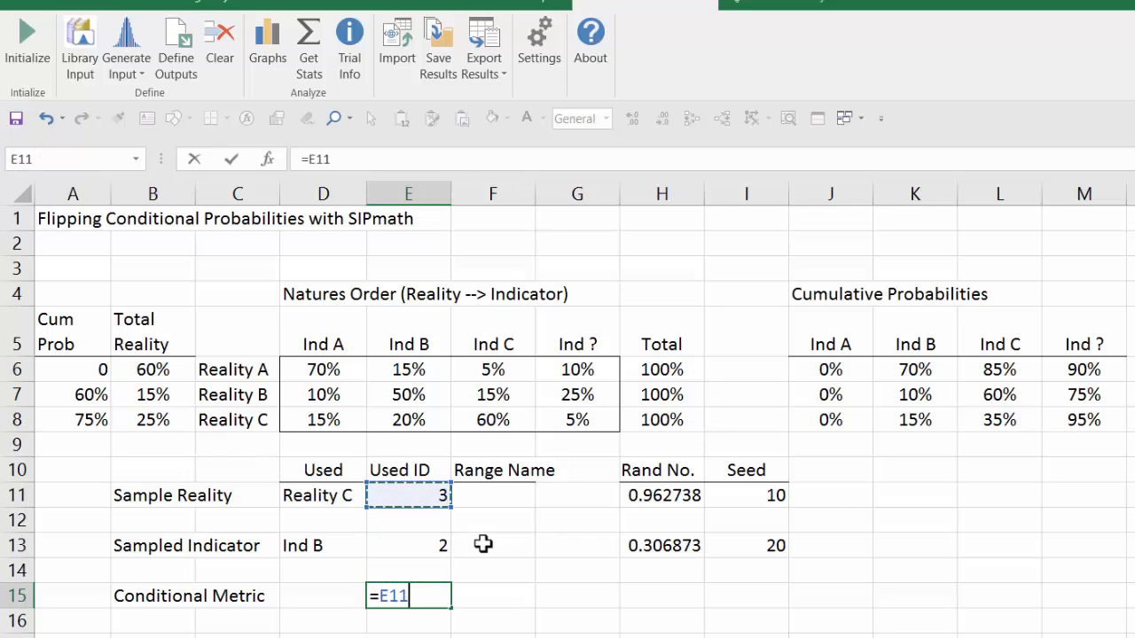
text(*10+)
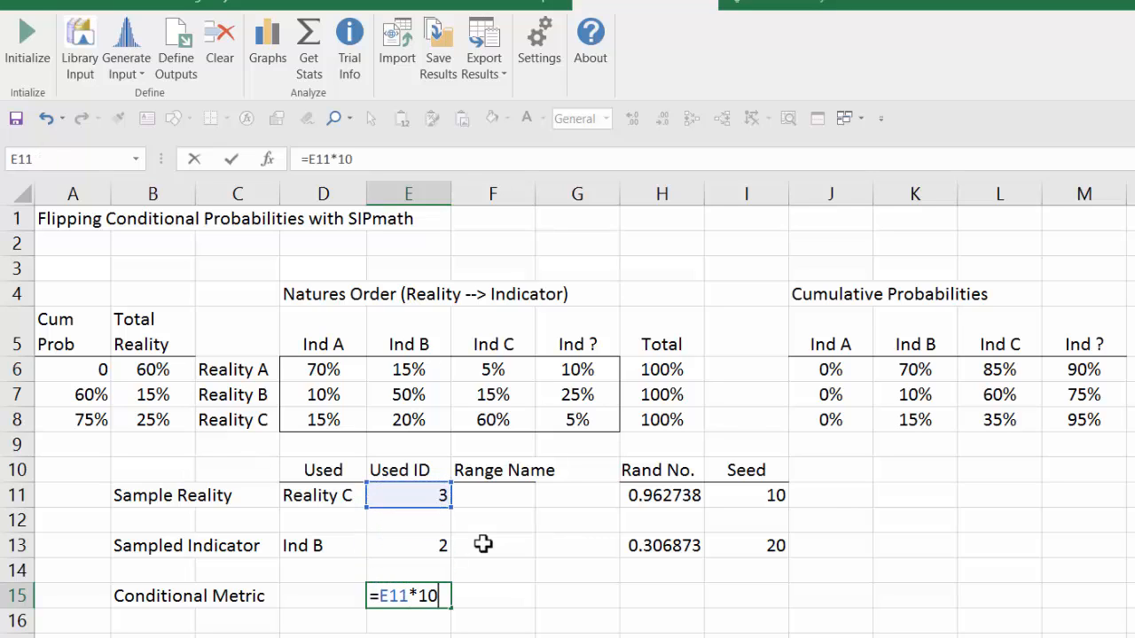
key(Up)
key(Up)
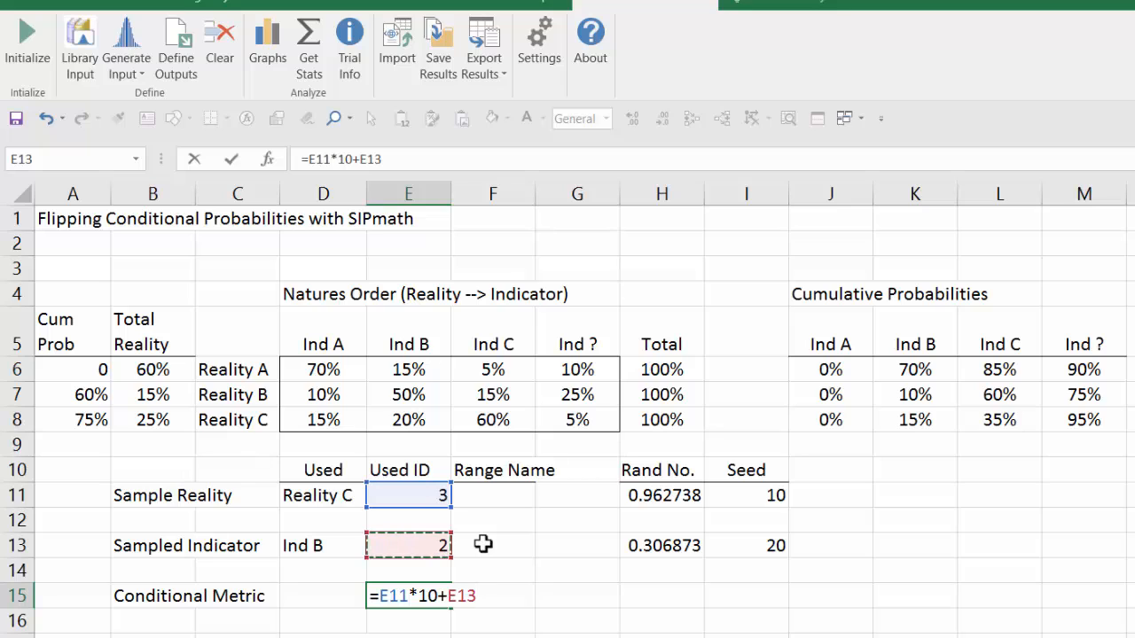
key(Return)
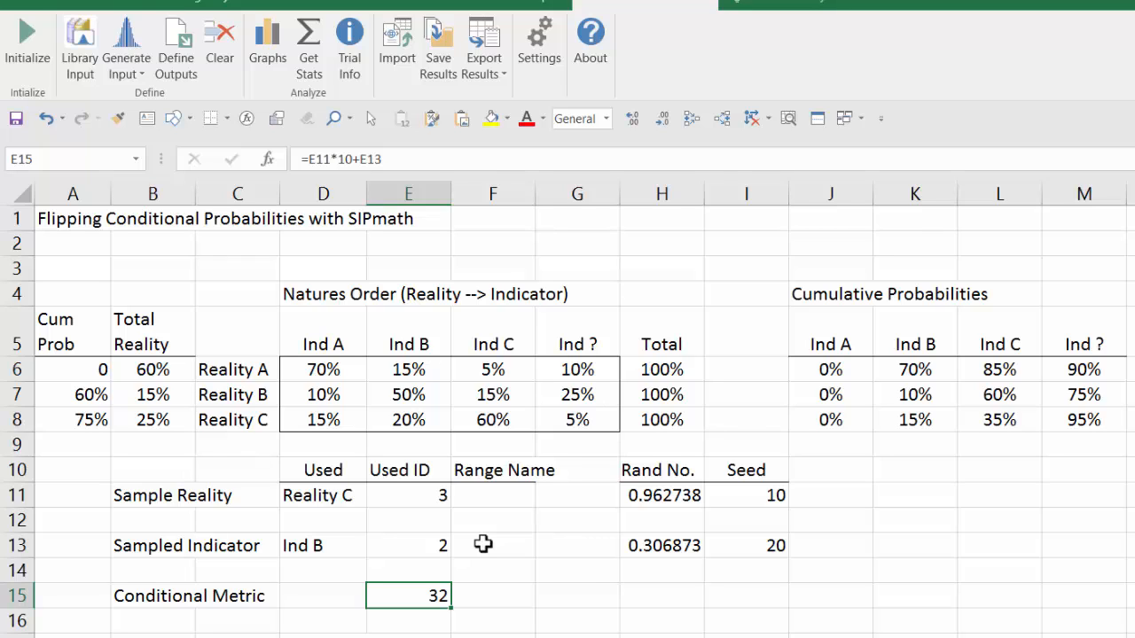
Step: Enter d_Reality in F11 as the Sample Reality's range name
key(Up)
key(Up)
key(Up)
key(Up)
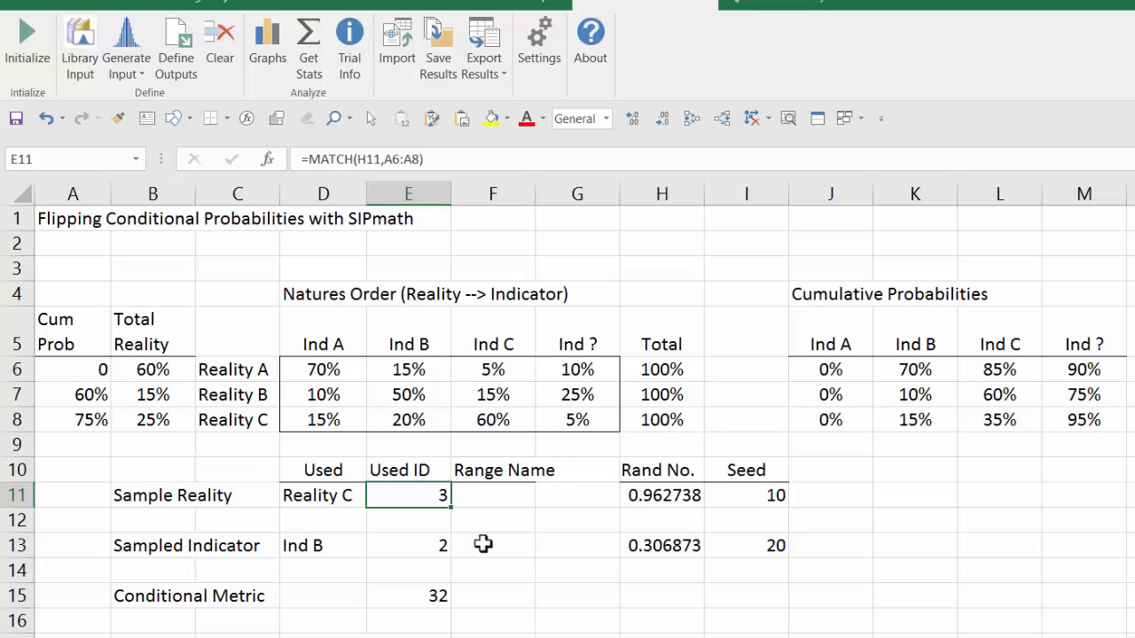
key(Right)
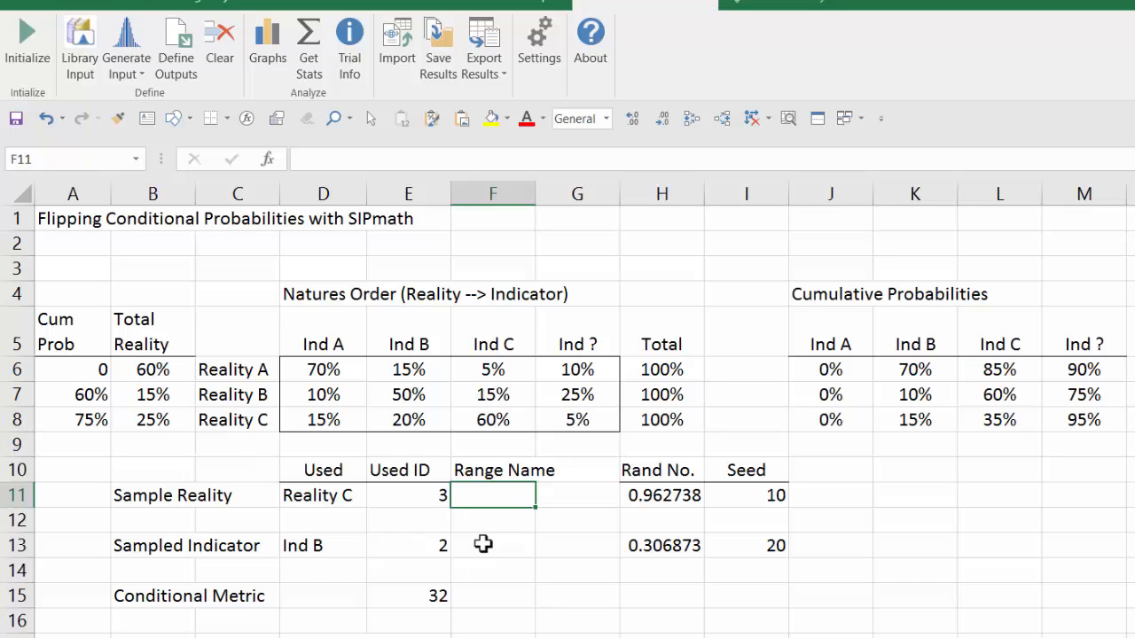
text(d)
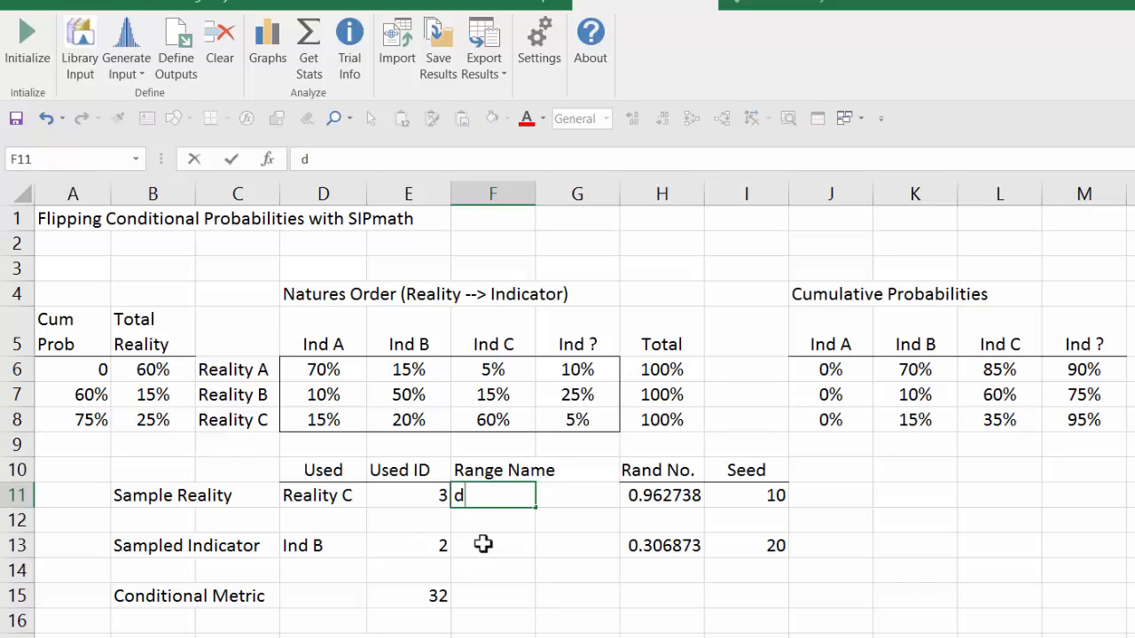
text(_Reality)
key(Return)
Step: Enter d_Indicator in F13 as the Sampled Indicator's range name
key(Down)
key(Down)
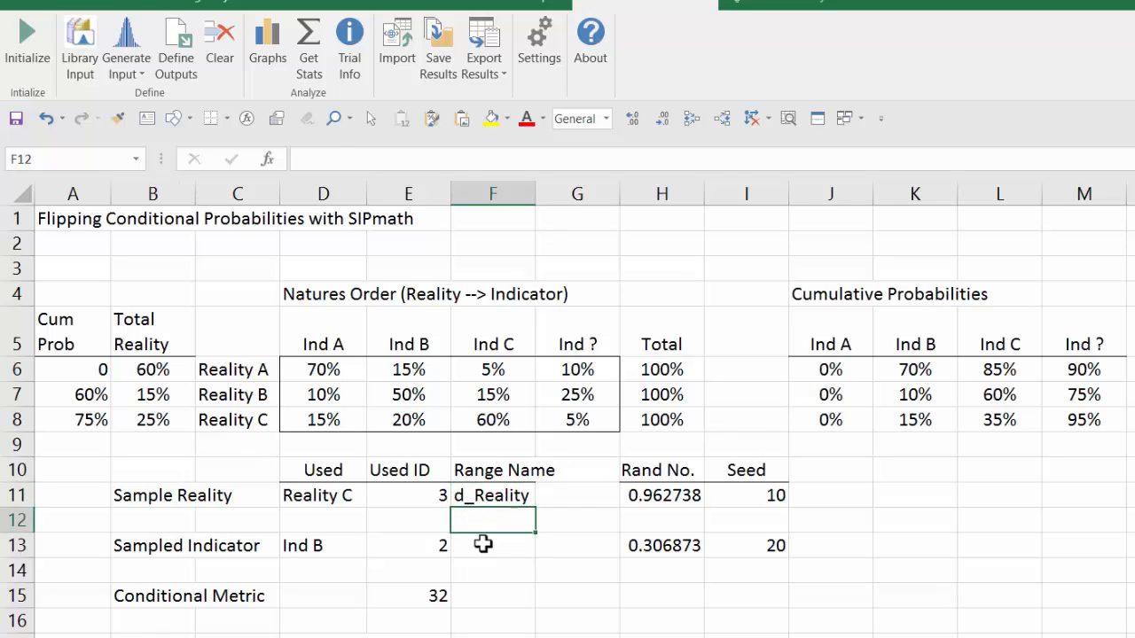
text(d_)
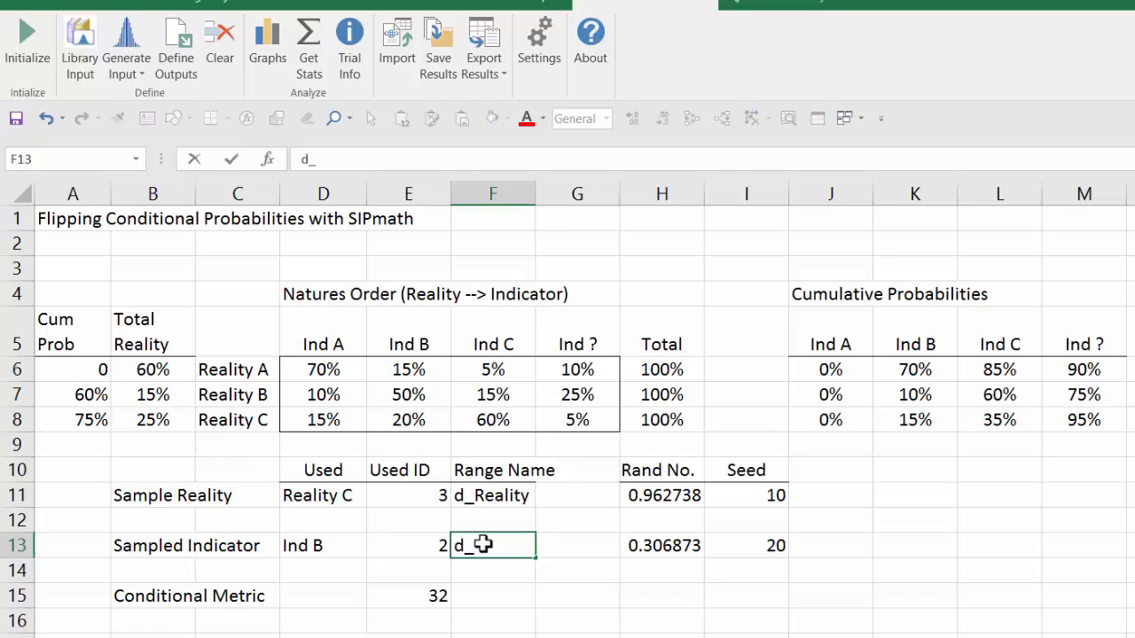
text(Indicator)
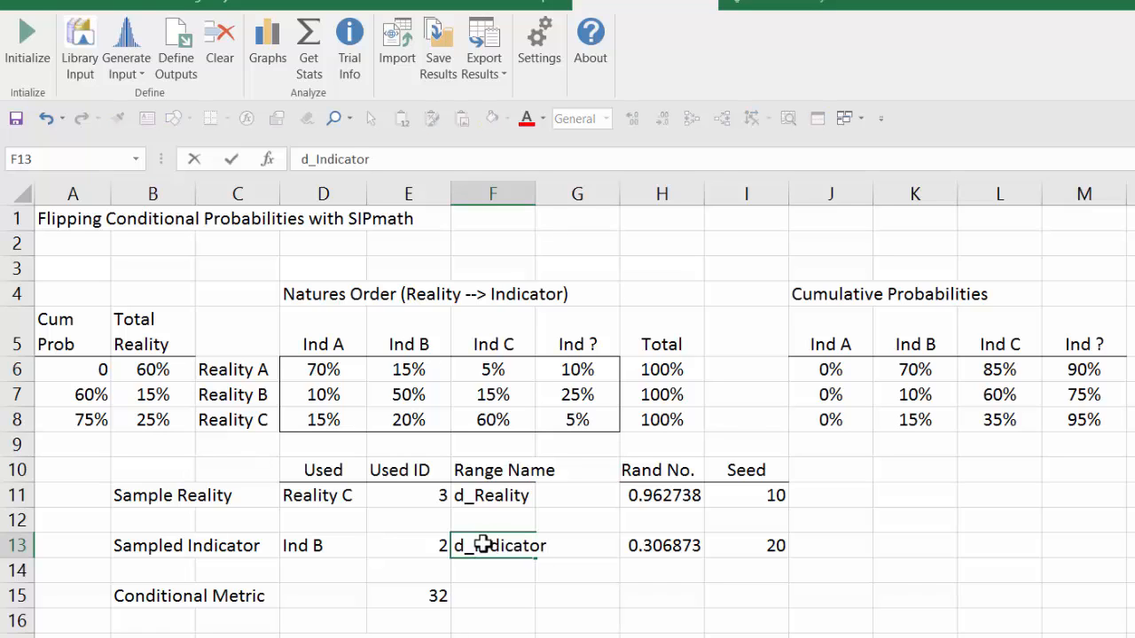
key(Return)
Step: Enter d_Metric in F15 as the Conditional Metric's range name
key(Down)
key(Down)
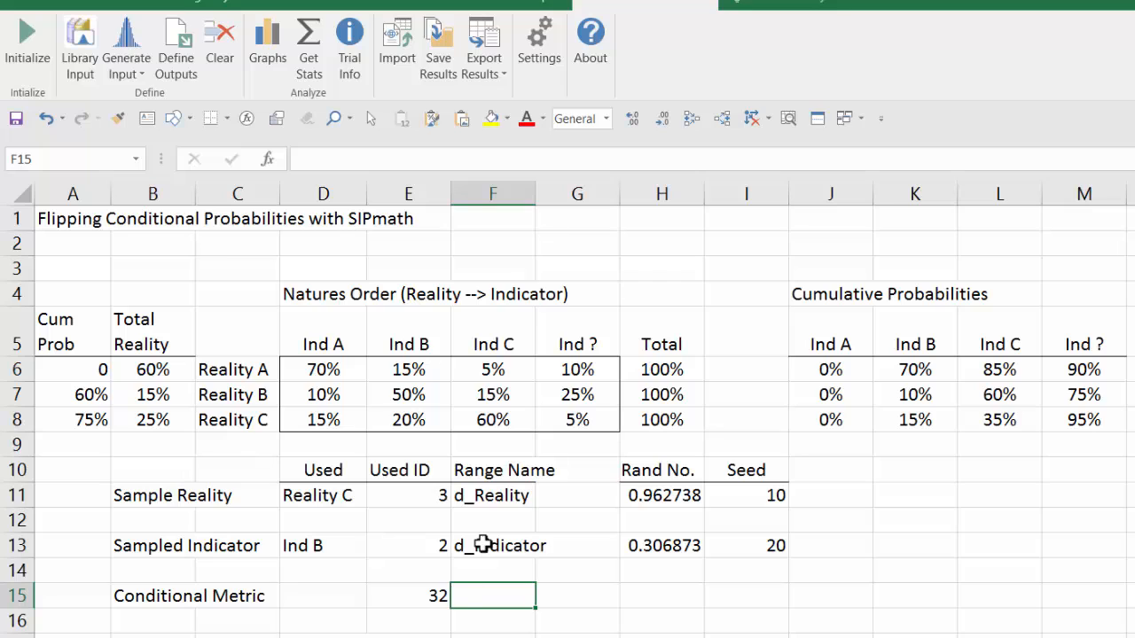
text(d_)
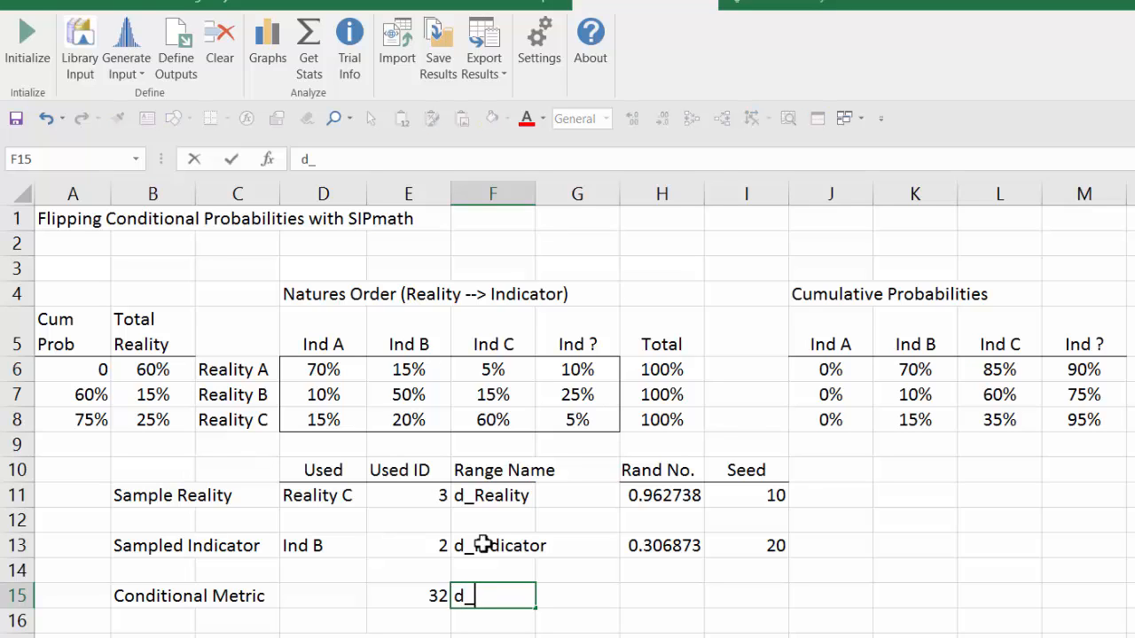
text(Metric)
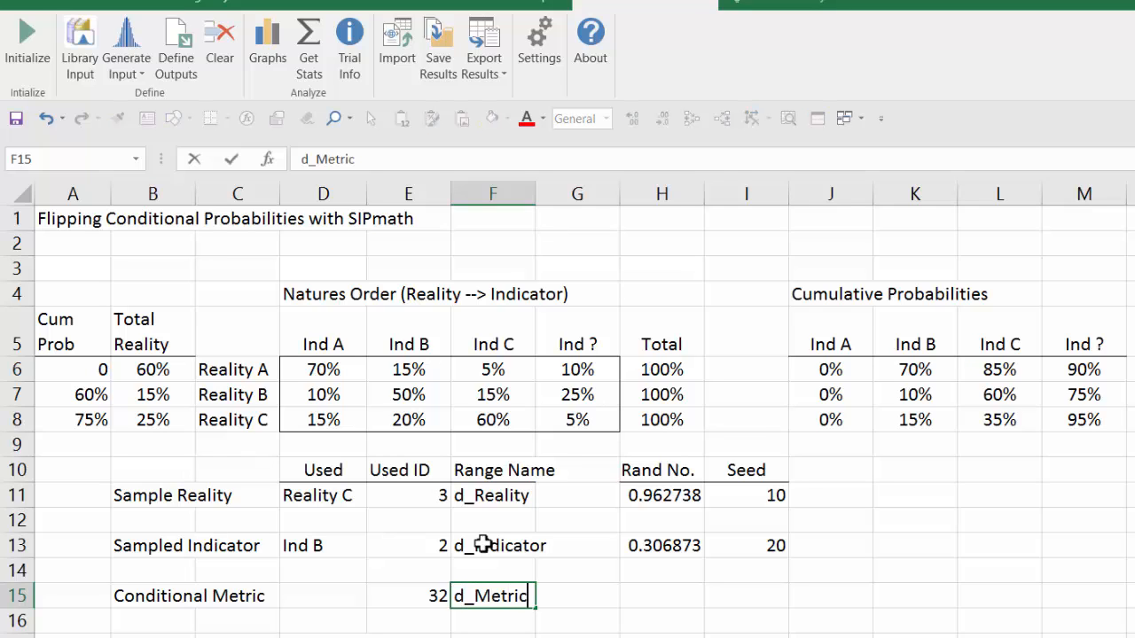
key(Return)
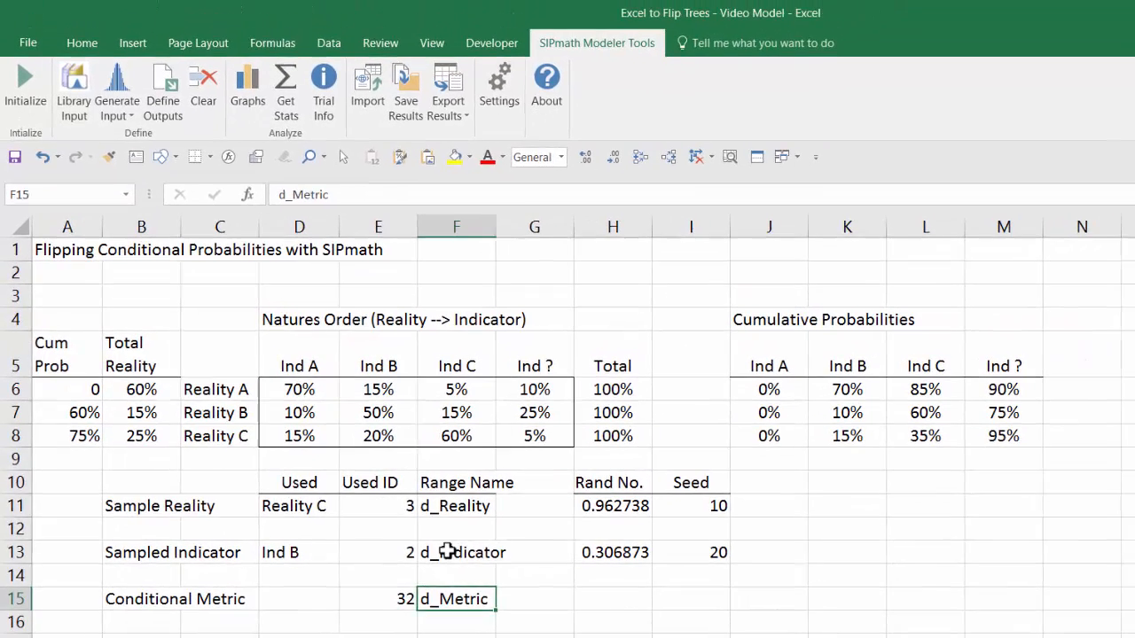
Step: Define E11 as a SIPmath output named from F11, leaving the sparkline start cell empty
click(412, 486)
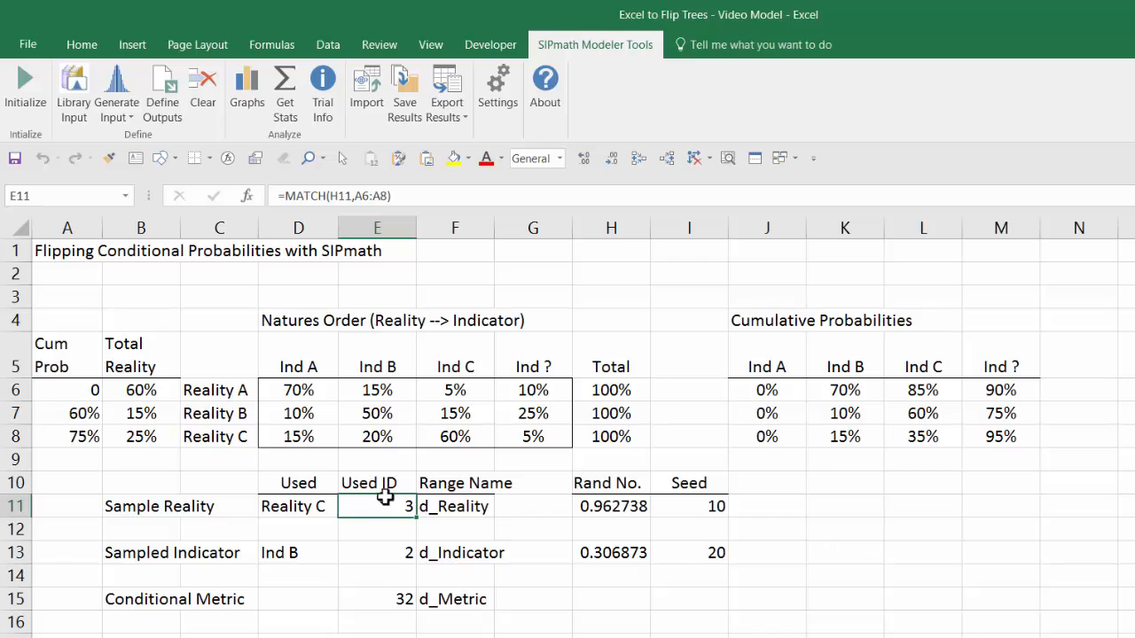
click(162, 85)
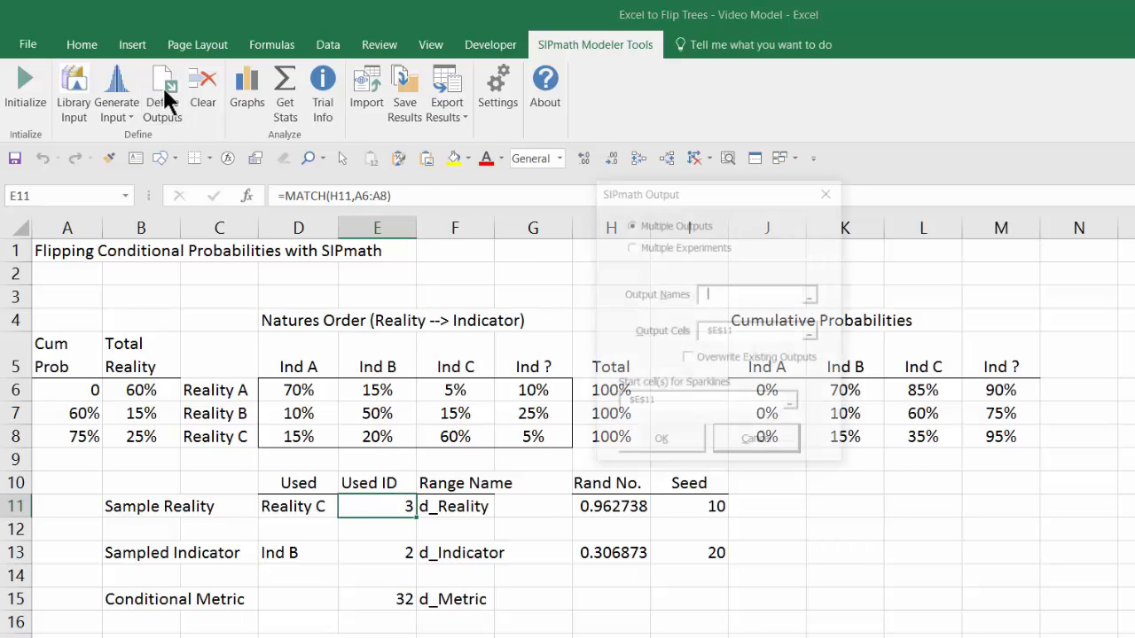
click(475, 506)
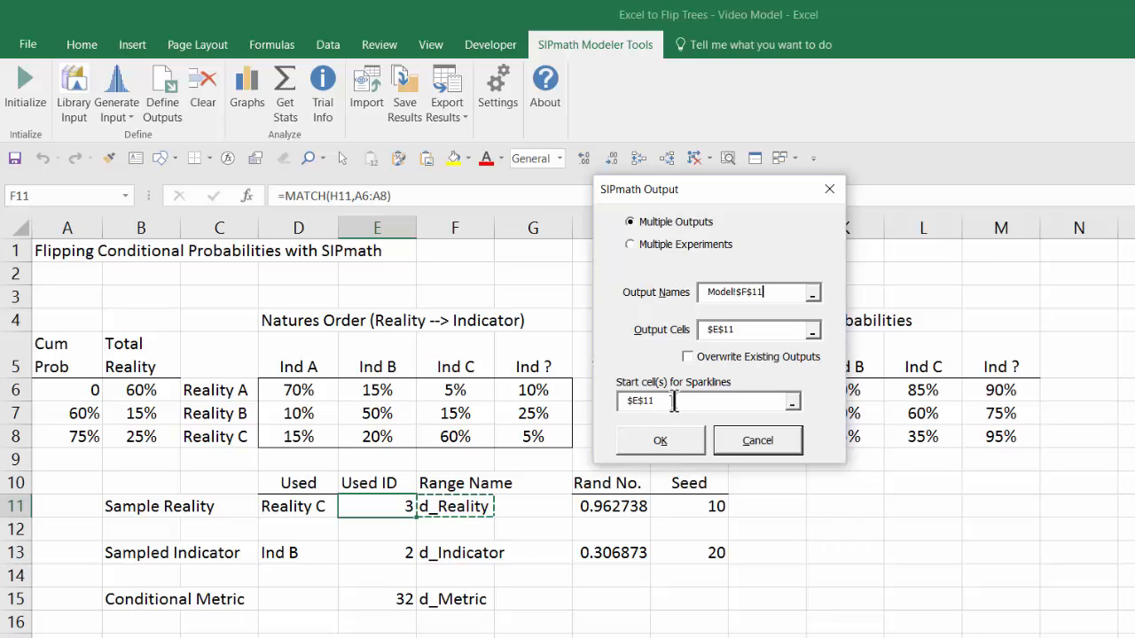
drag(679, 402, 577, 408)
key(BackSpace)
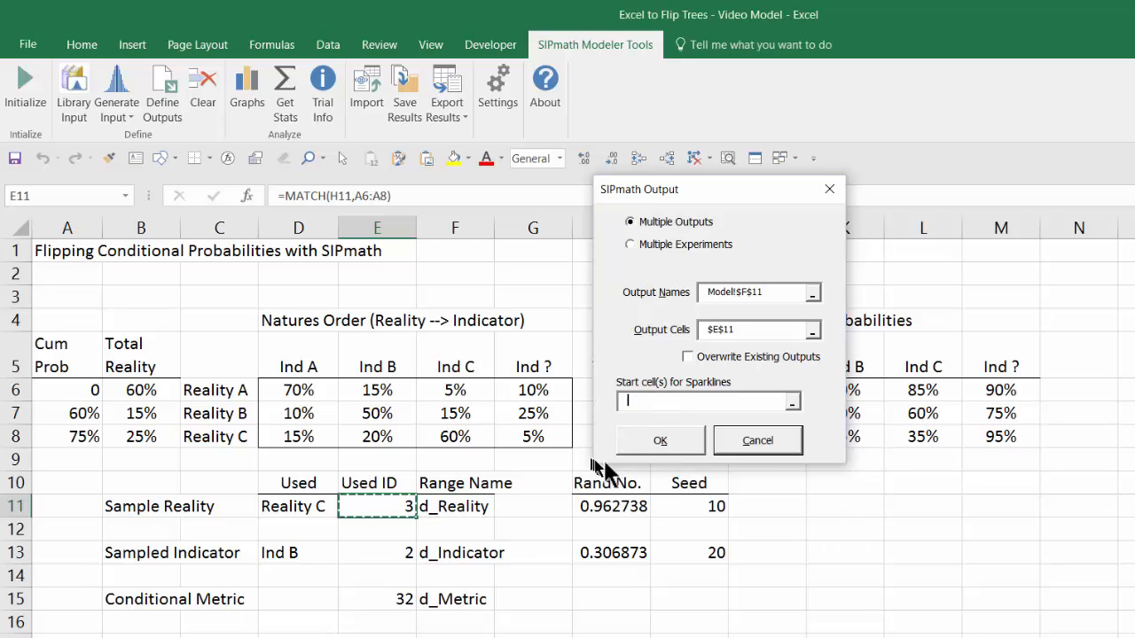
click(635, 441)
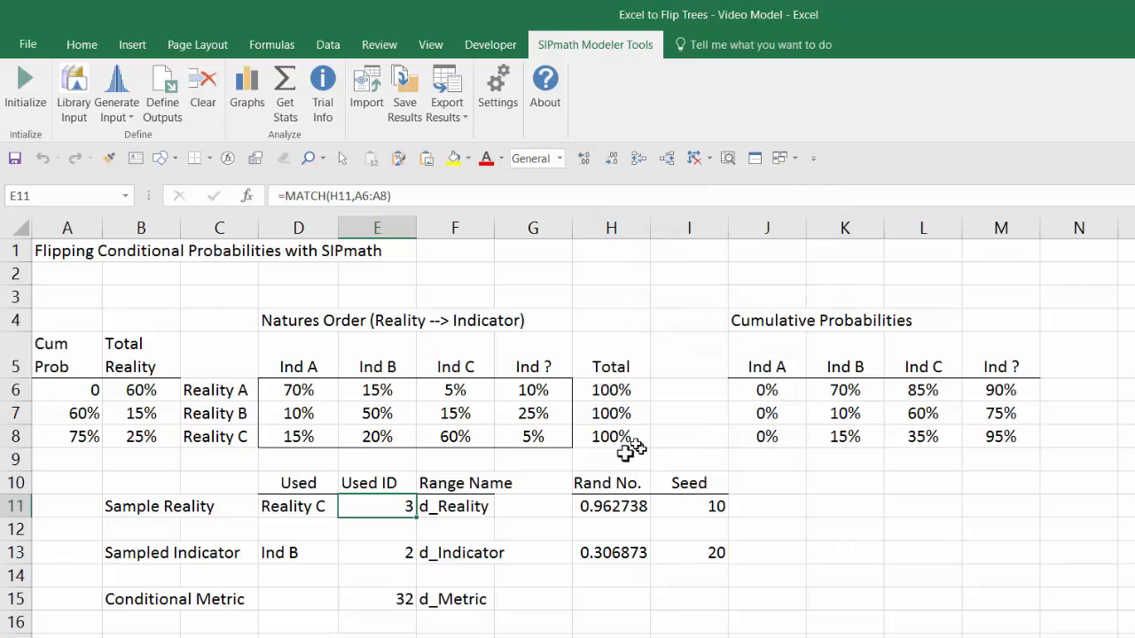
Step: Define E13 as a SIPmath output named from F13, leaving the sparkline start cell empty
click(397, 555)
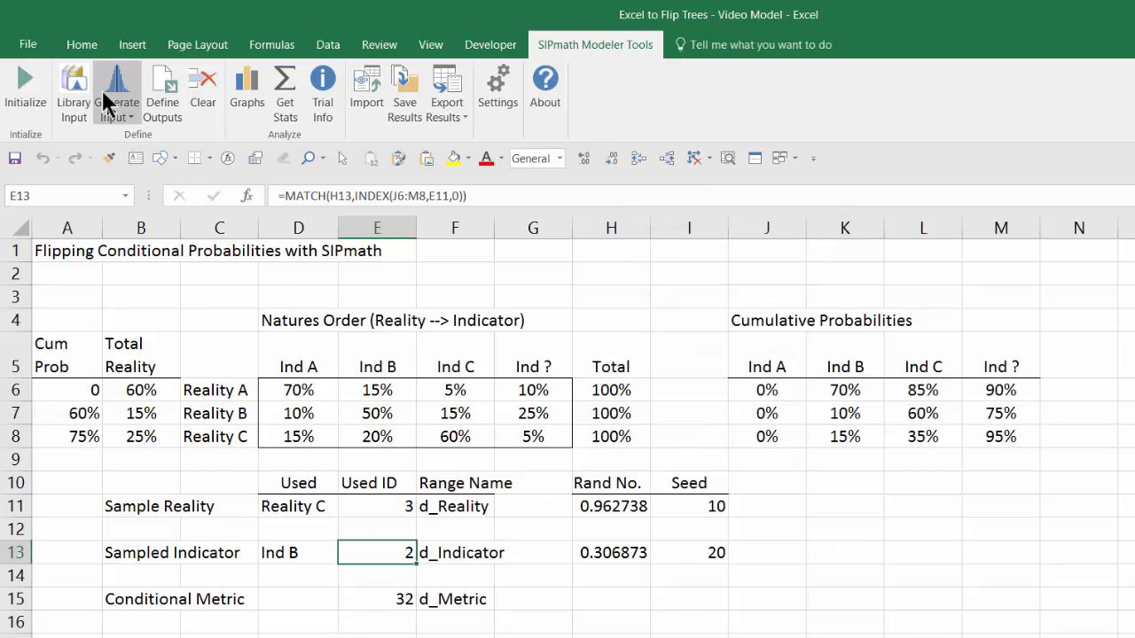
click(169, 89)
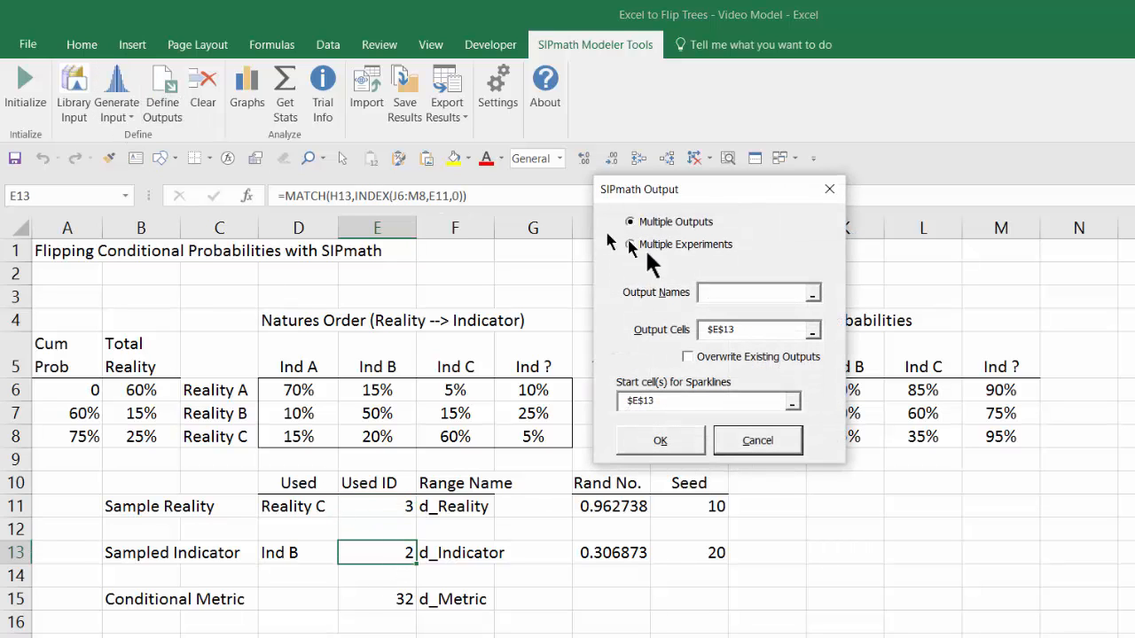
click(481, 551)
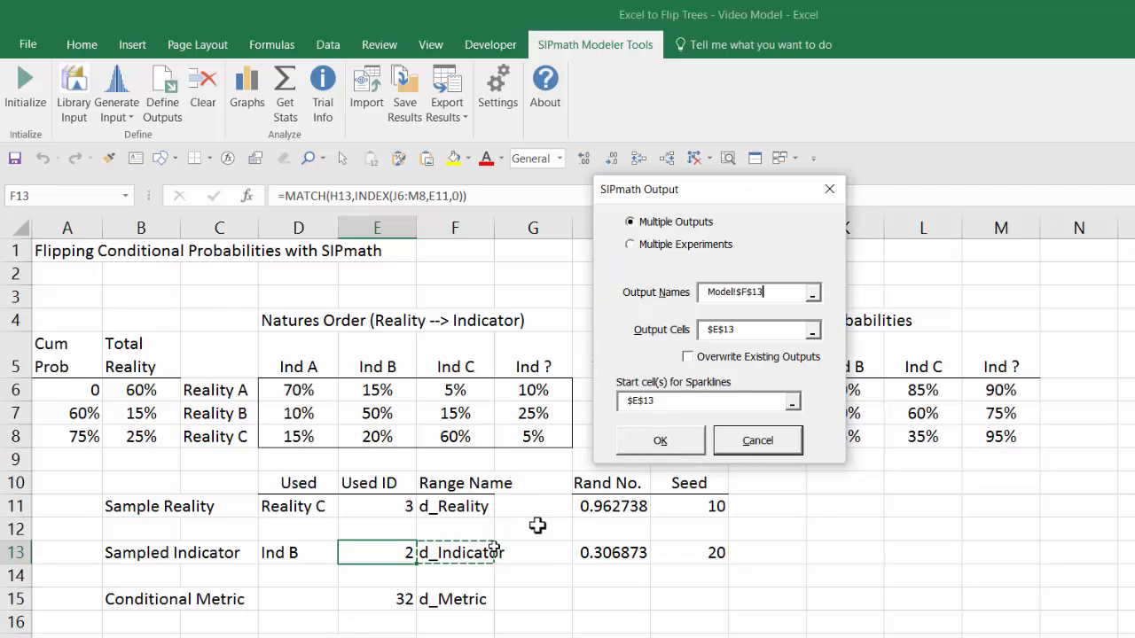
click(663, 403)
double_click(663, 404)
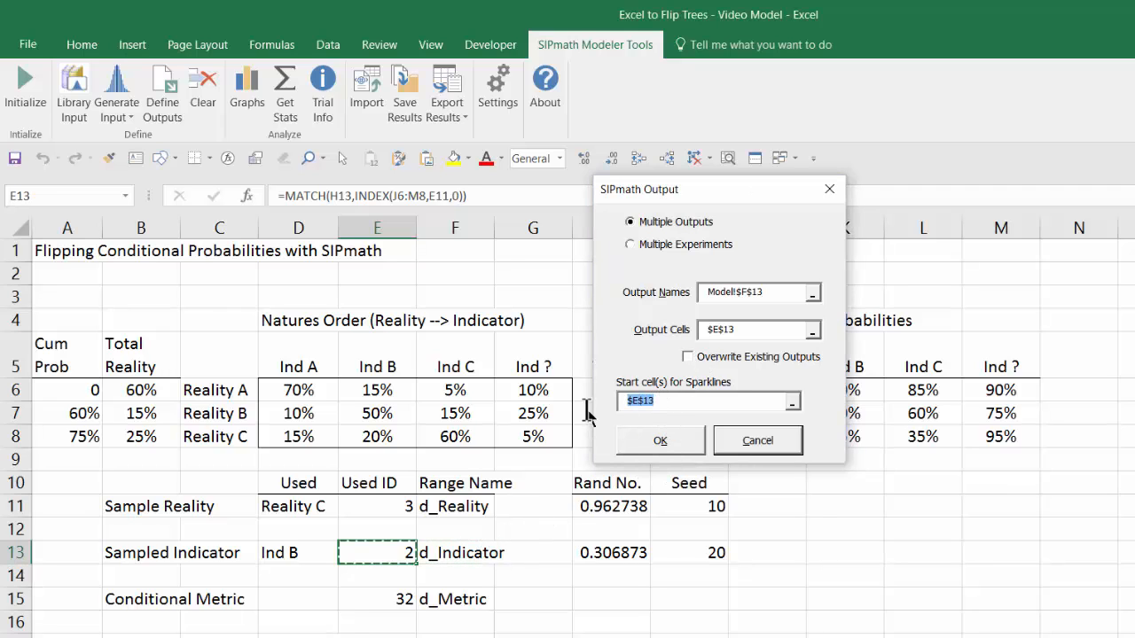
key(BackSpace)
click(686, 444)
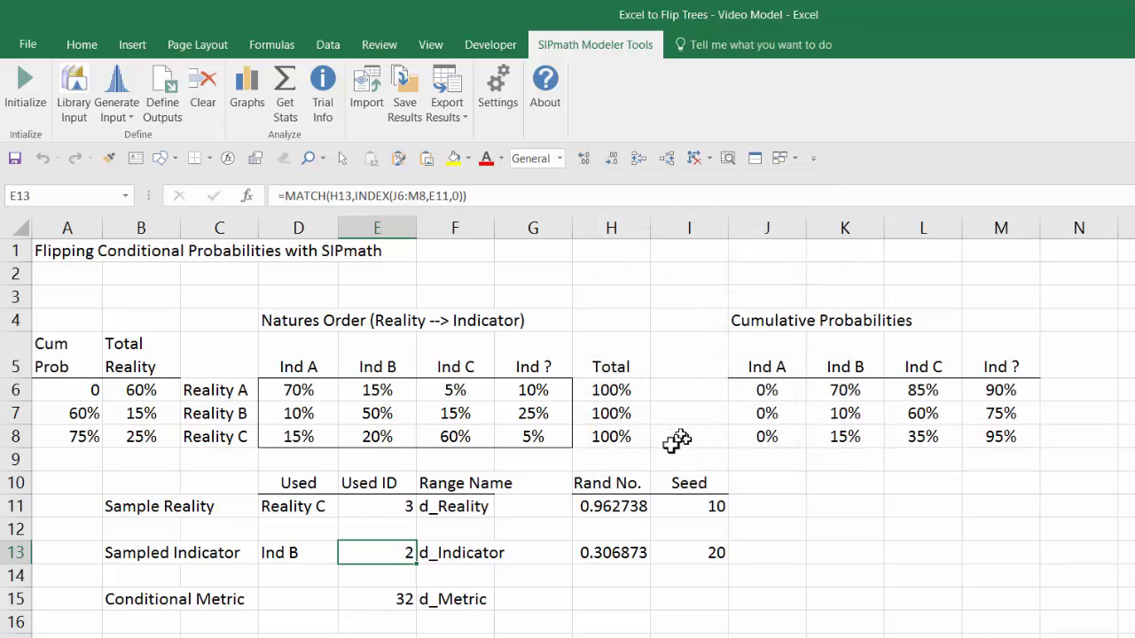
Step: Define E15 as a SIPmath output named from F15, leaving the sparkline start cell empty
click(389, 594)
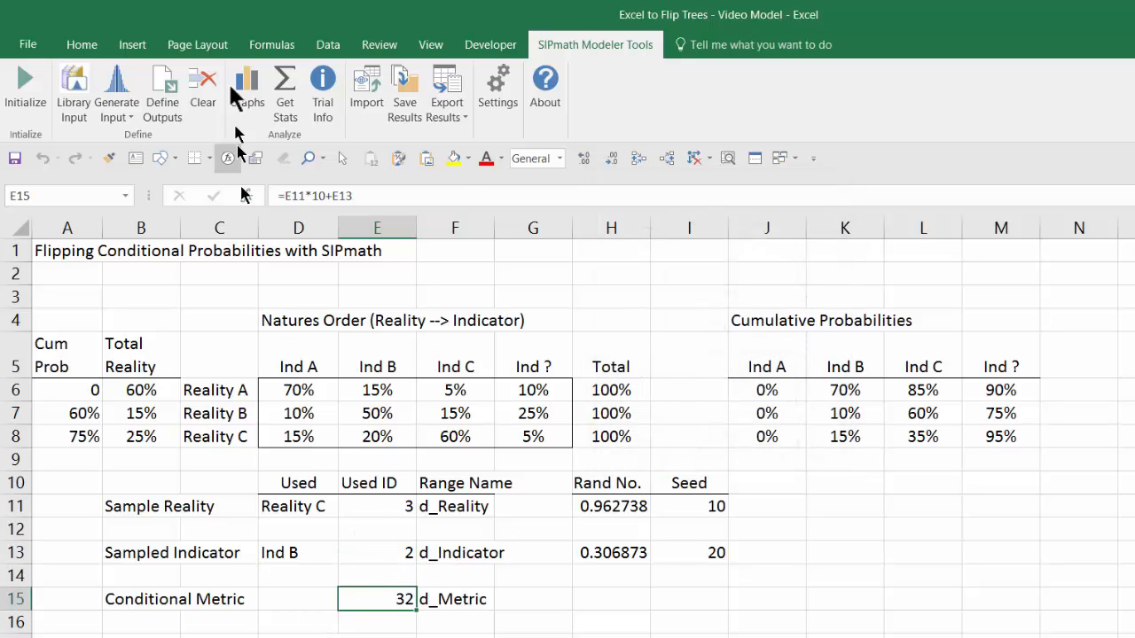
click(162, 88)
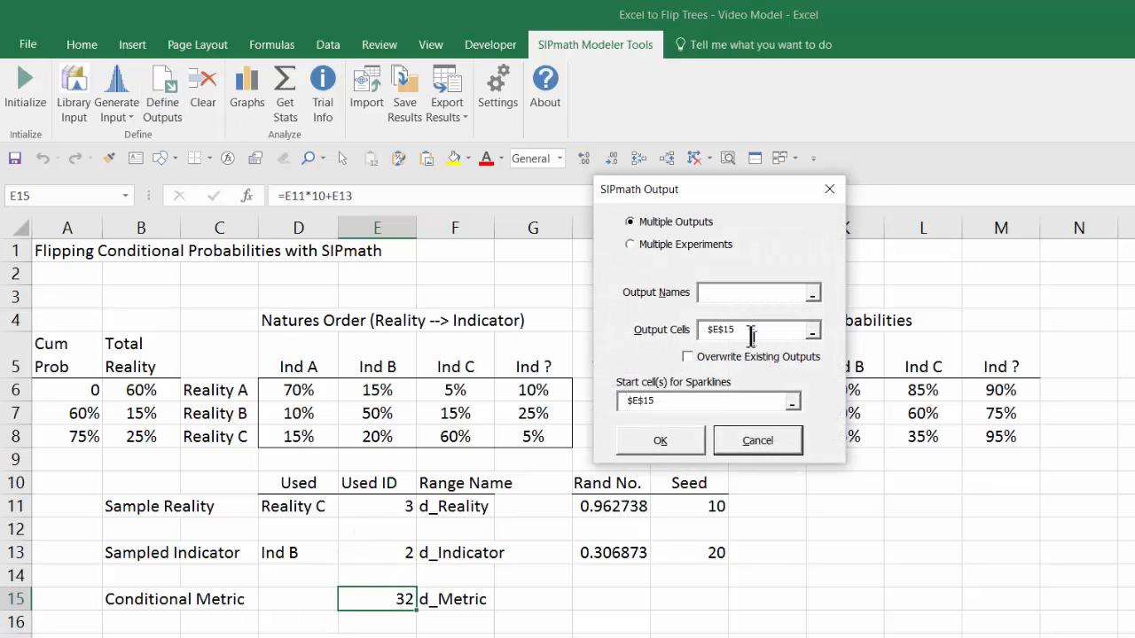
click(472, 592)
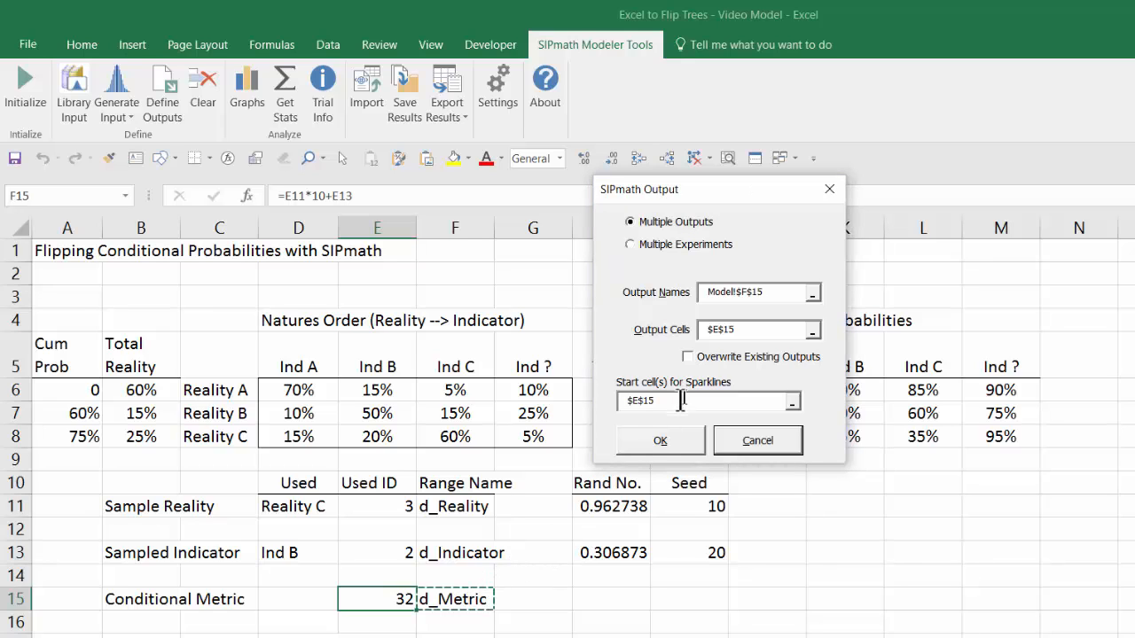
drag(679, 400, 561, 409)
key(Delete)
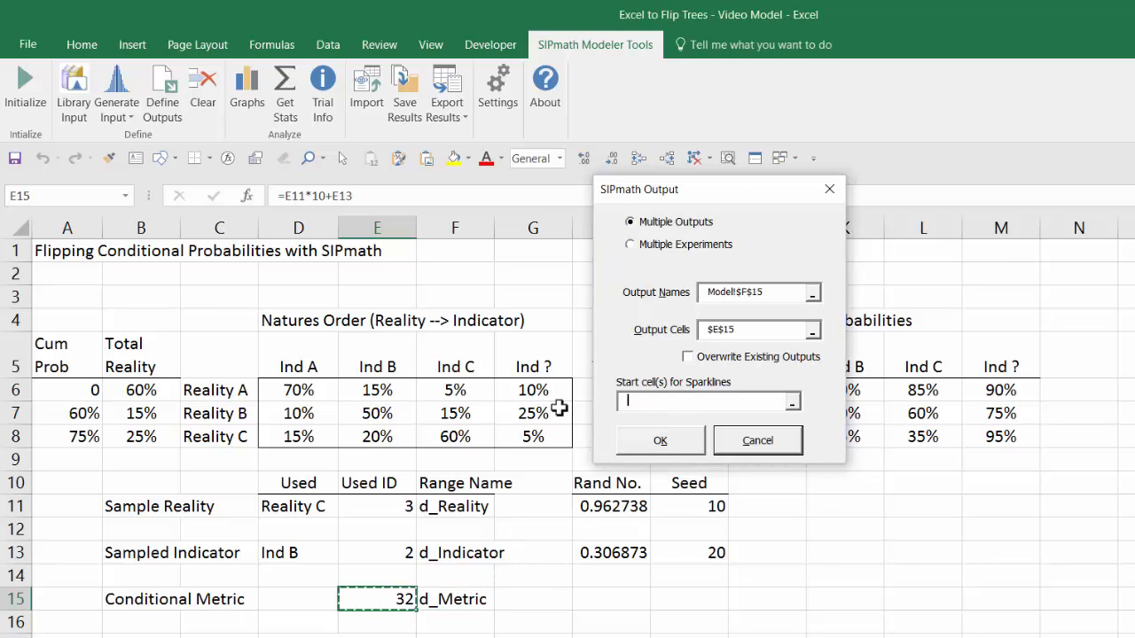
click(663, 439)
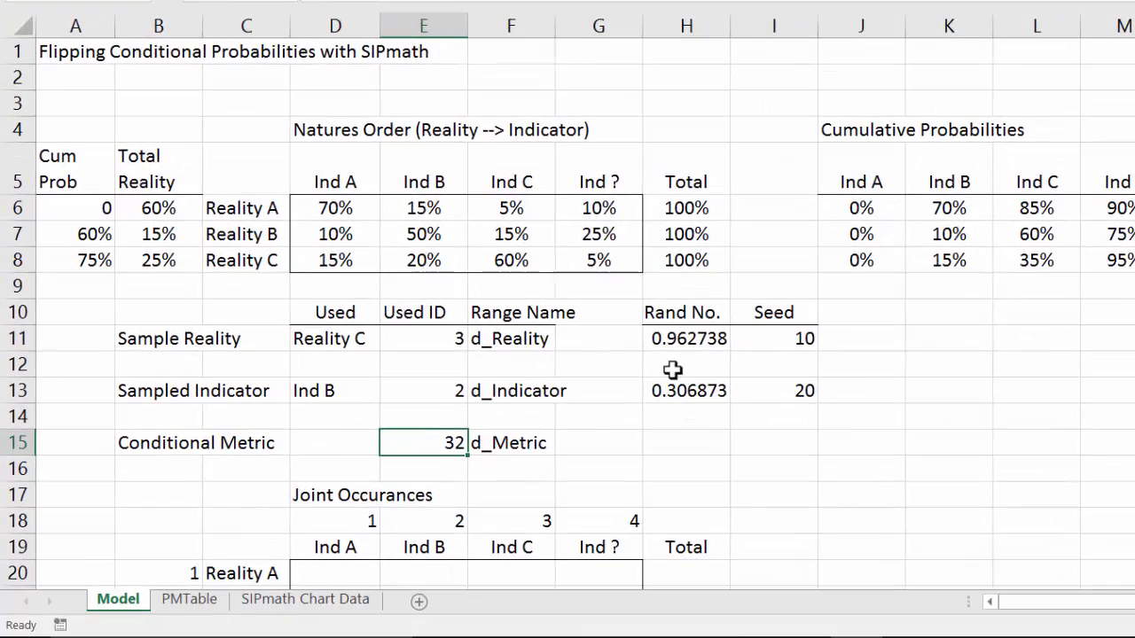
Step: Enter =COUNTIF(d_Metric,B20*10+D18) in D20 of the Joint Occurances table and format it with a thousands separator and no decimals
scroll(652, 412, down, 1)
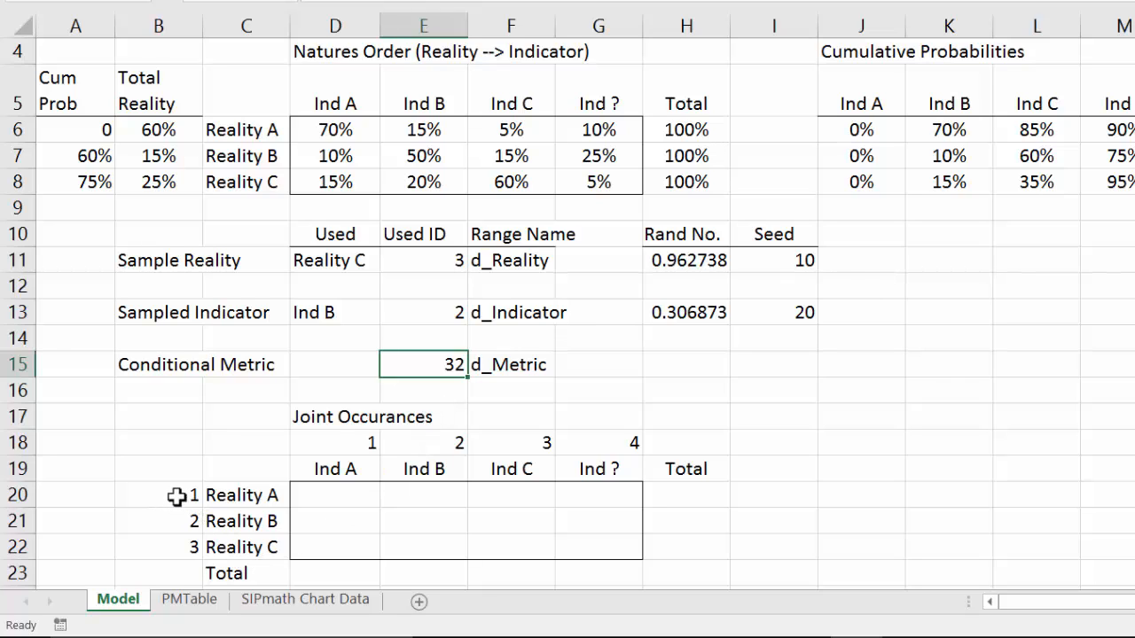
click(343, 494)
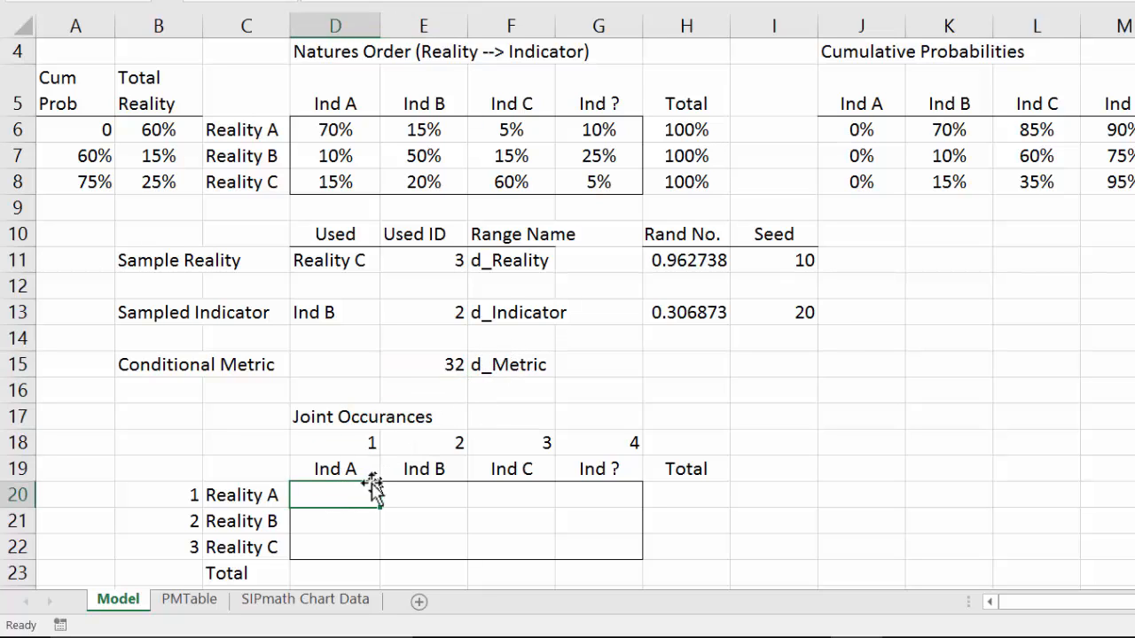
text(=countif()
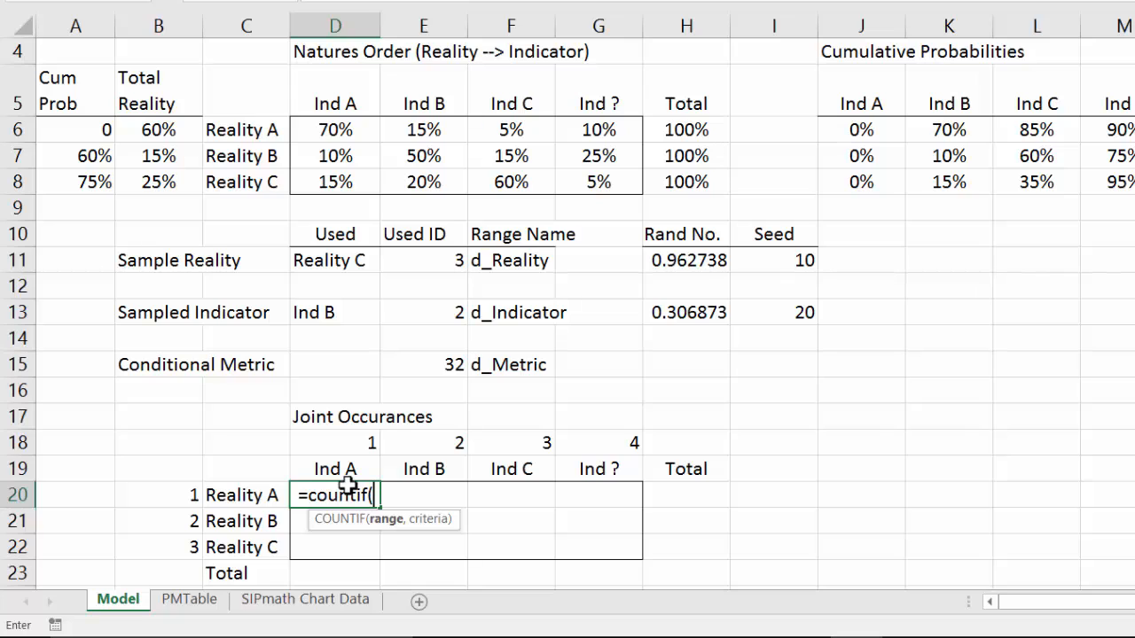
text(d)
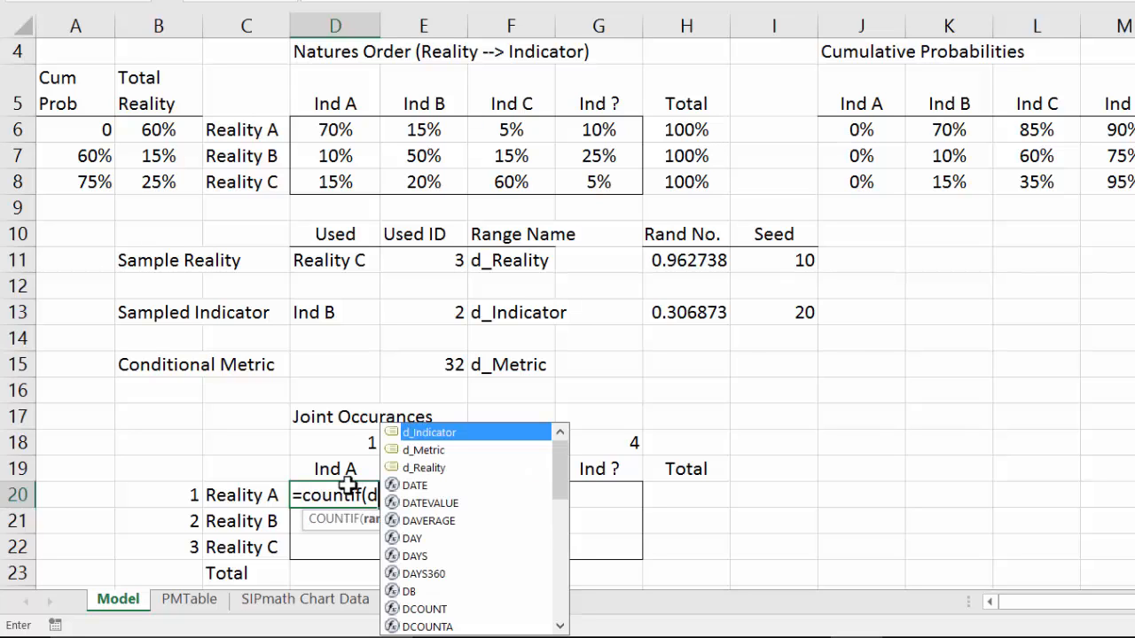
text(_)
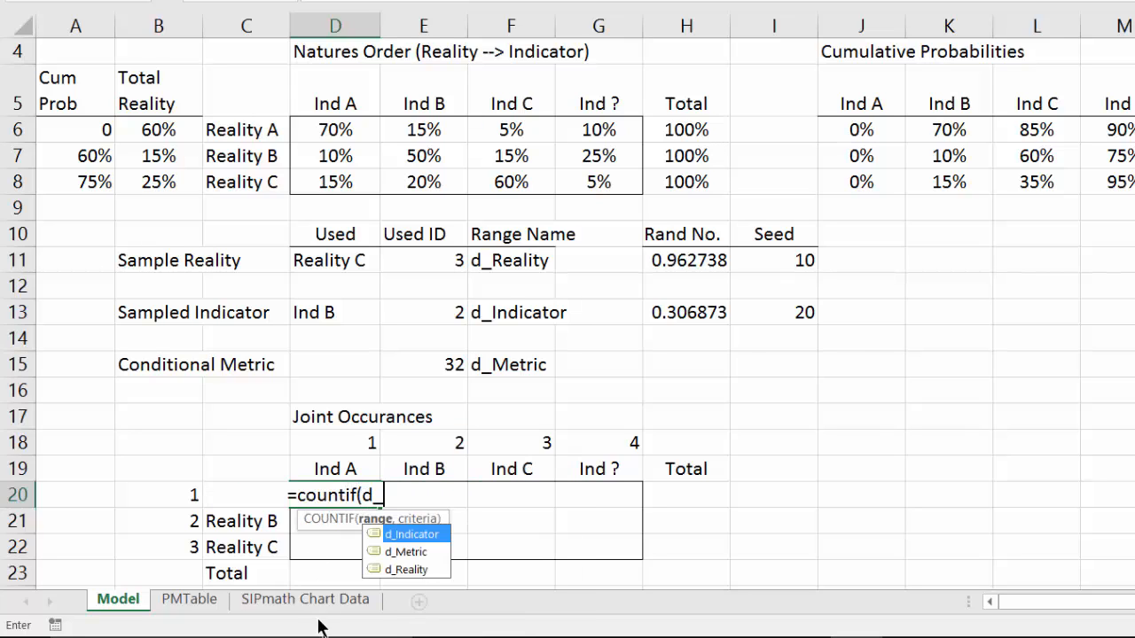
double_click(379, 549)
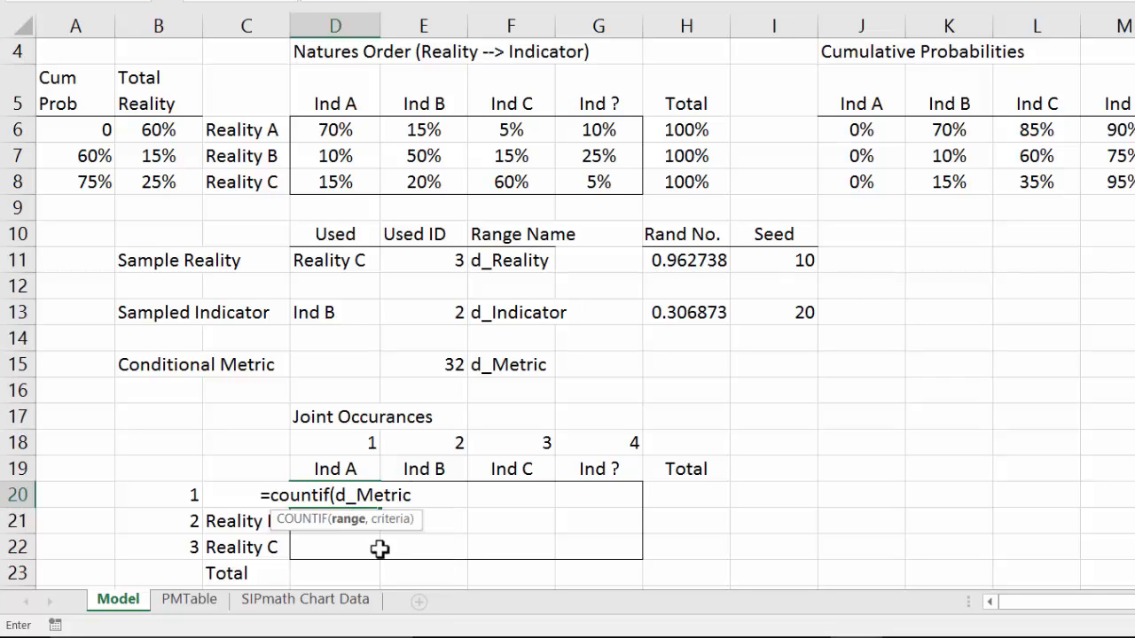
text(,)
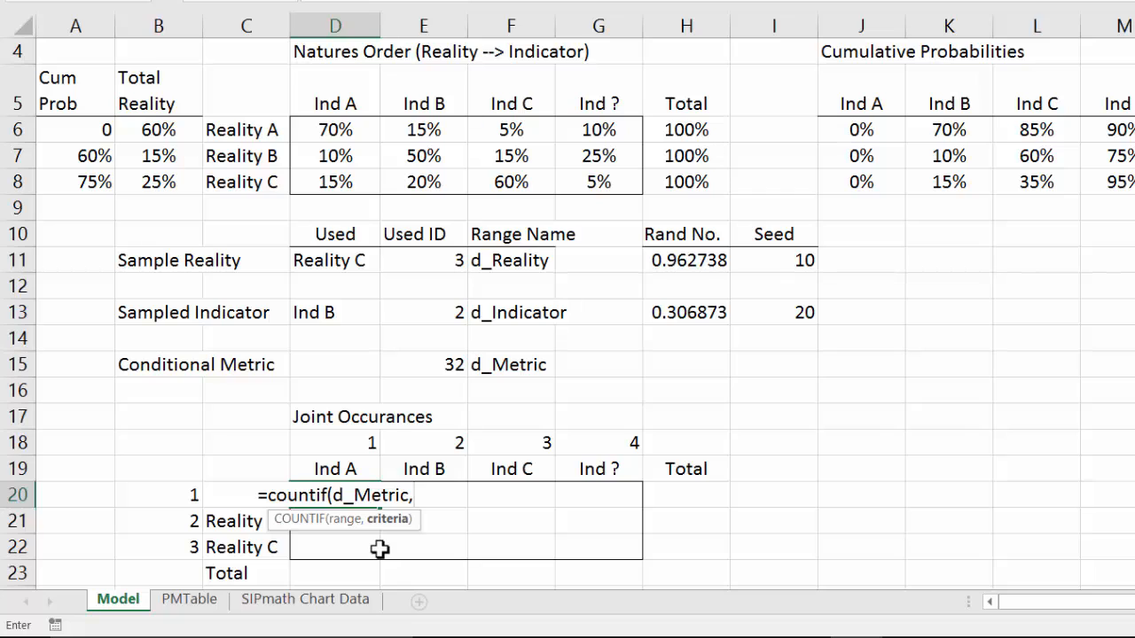
click(165, 496)
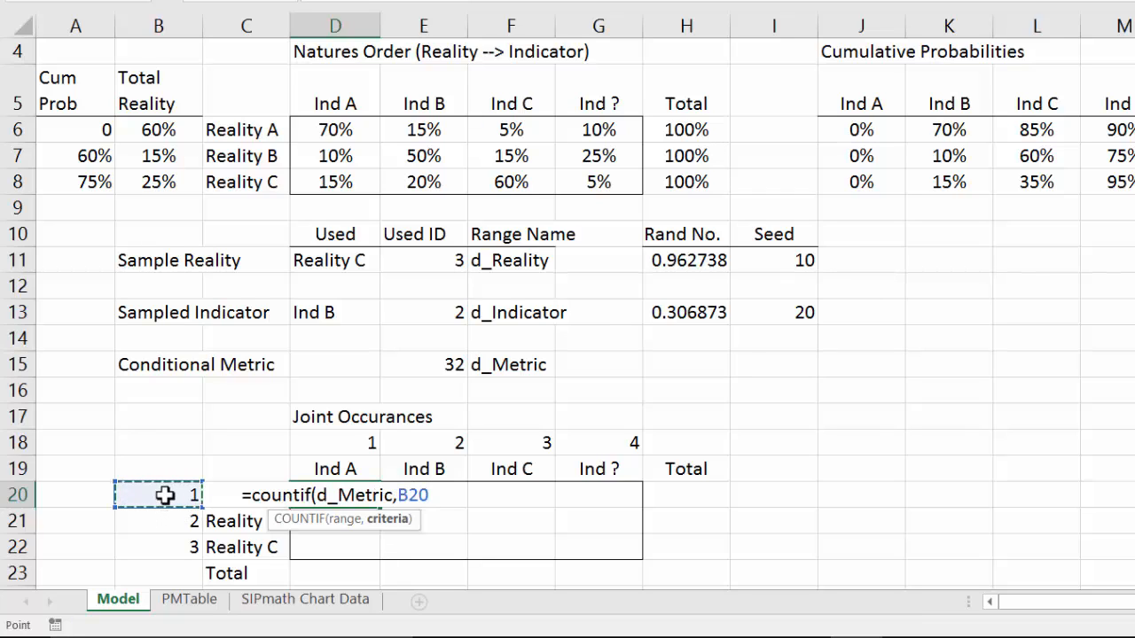
text(*10+)
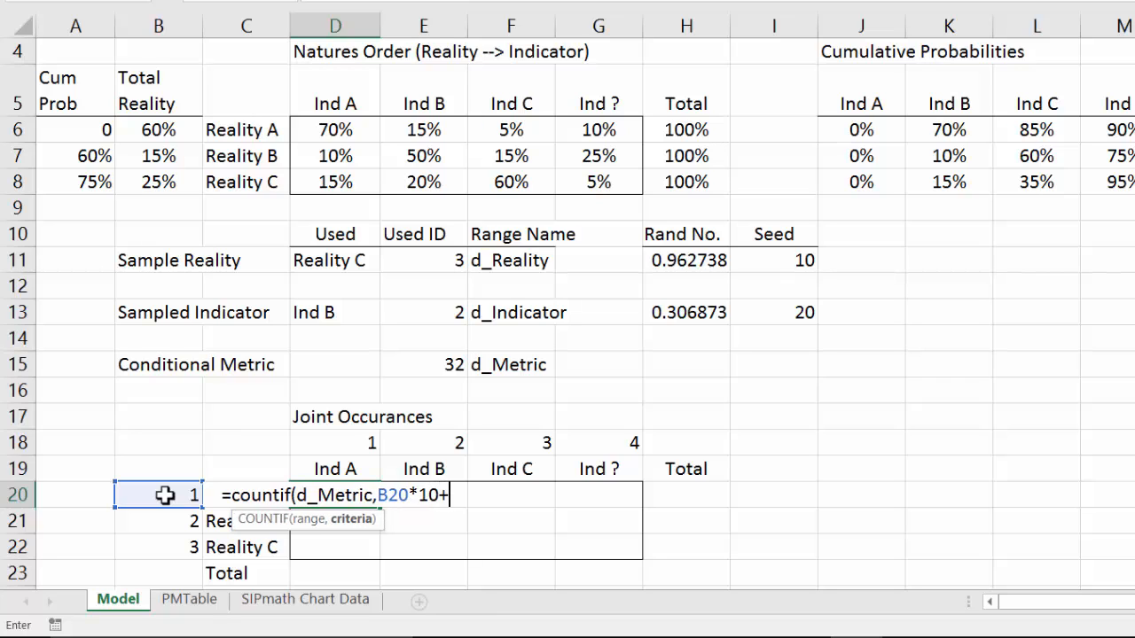
click(360, 442)
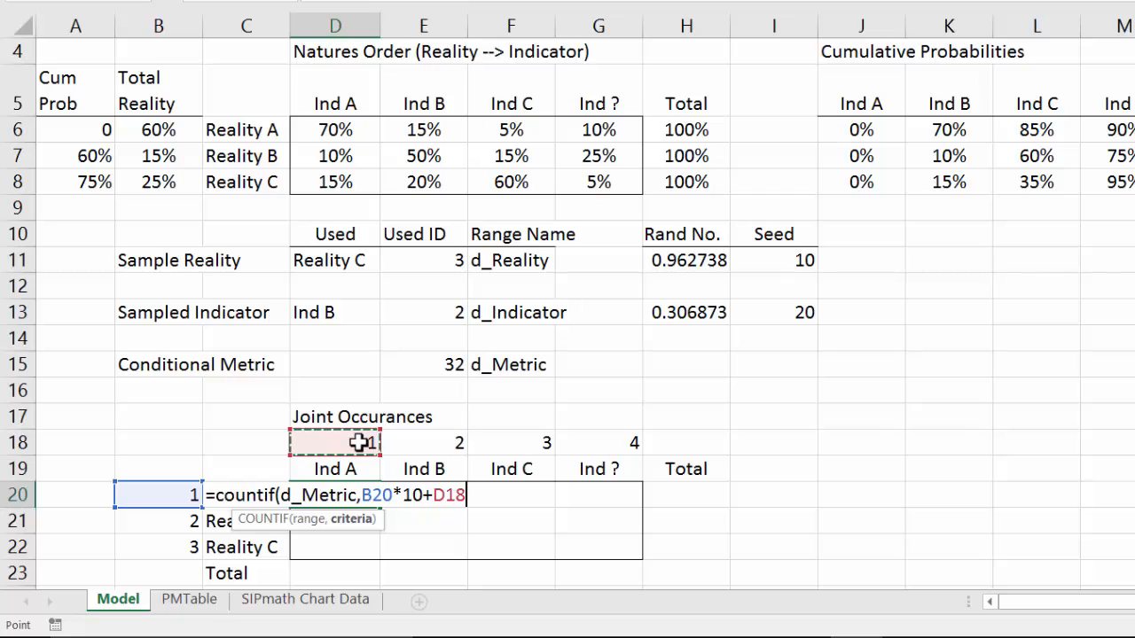
text())
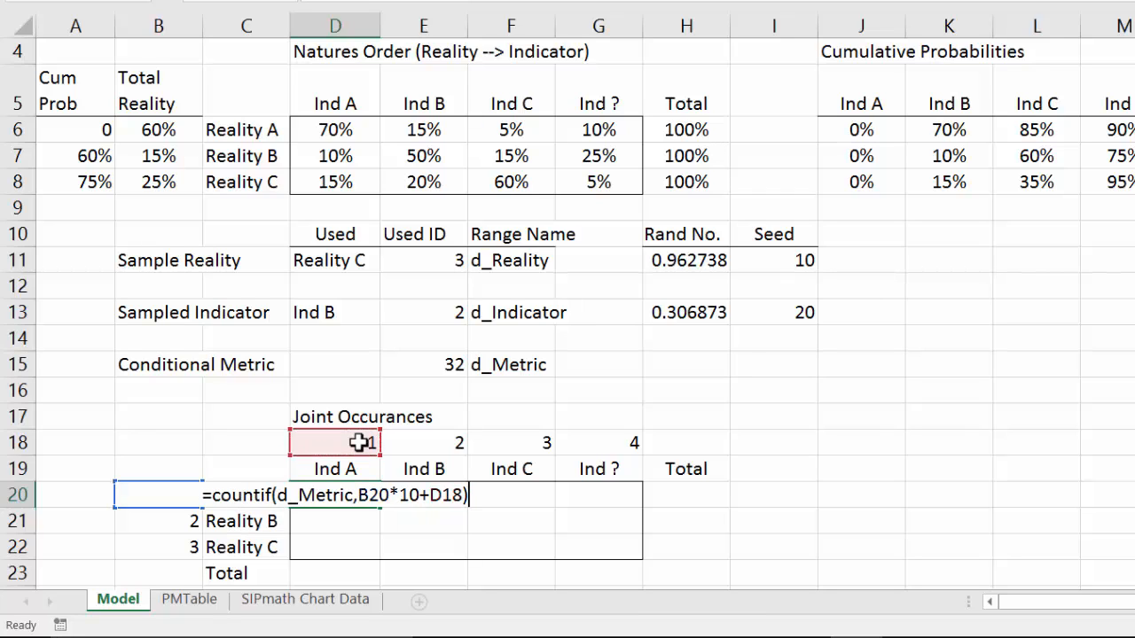
key(ctrl+Return)
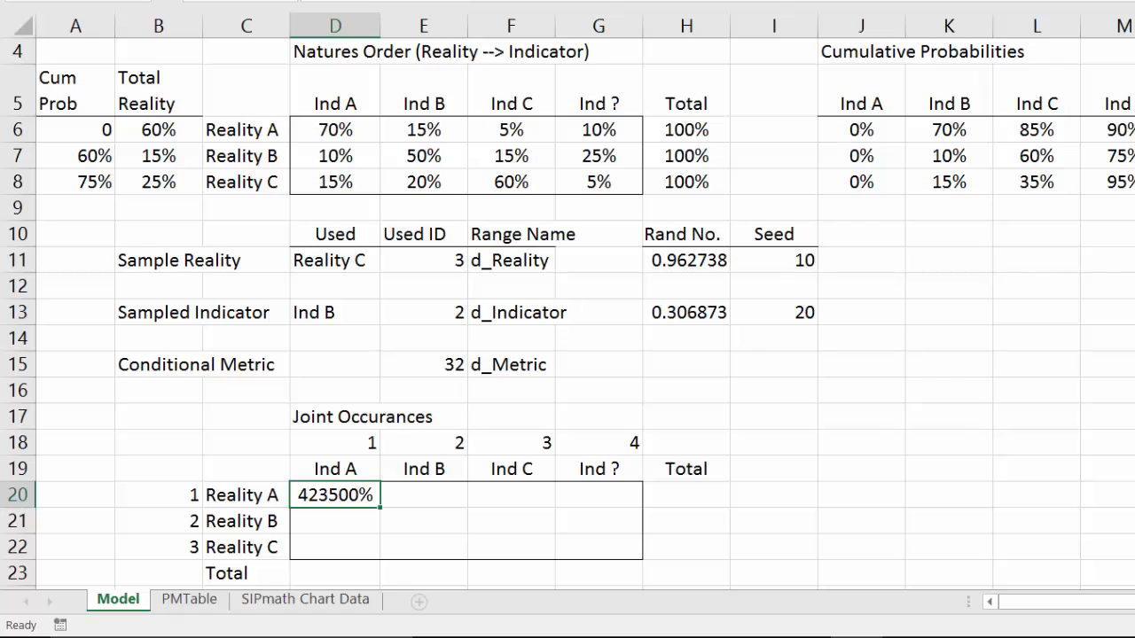
key(ctrl+shift+1)
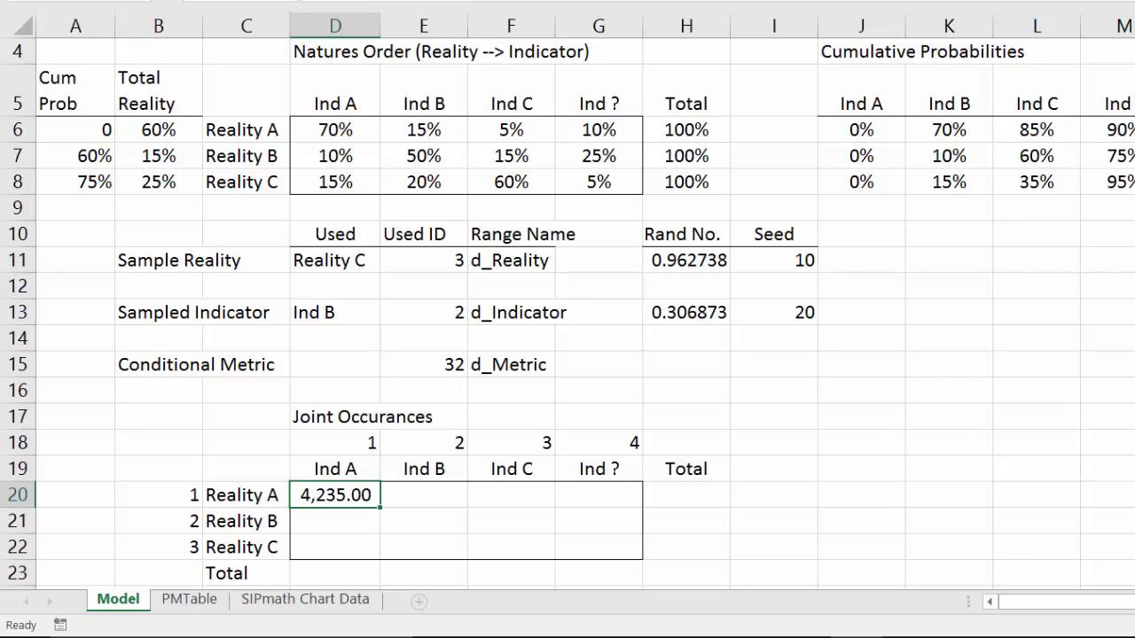
click(720, 1)
click(719, 2)
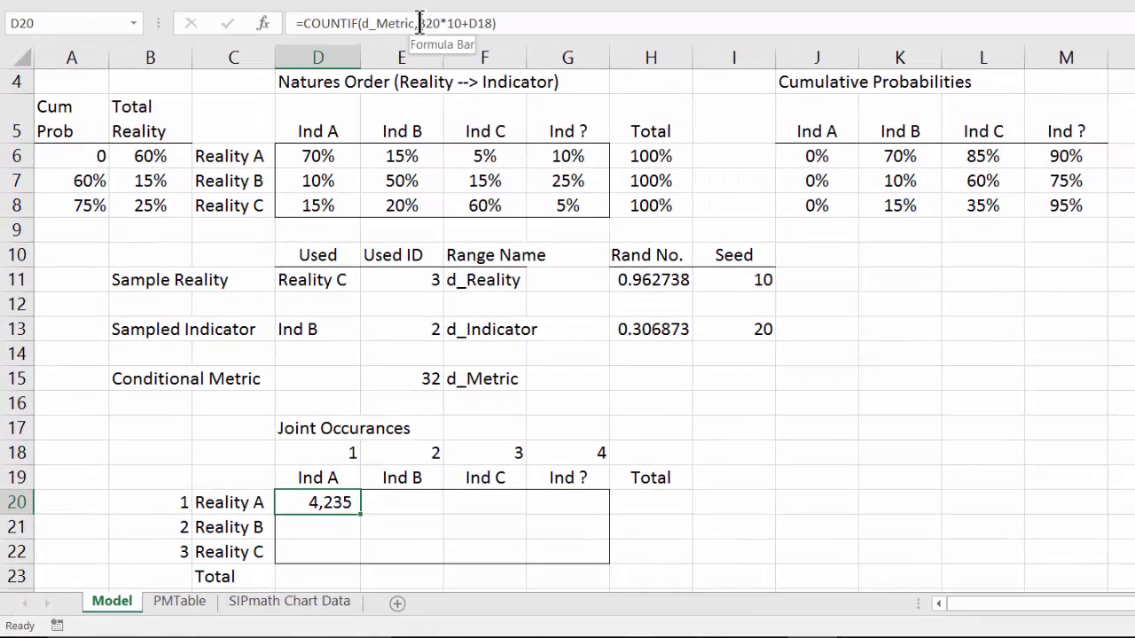
Step: Anchor the references in D20's formula so it reads =COUNTIF(d_Metric,$B20*10+D$18)
click(419, 23)
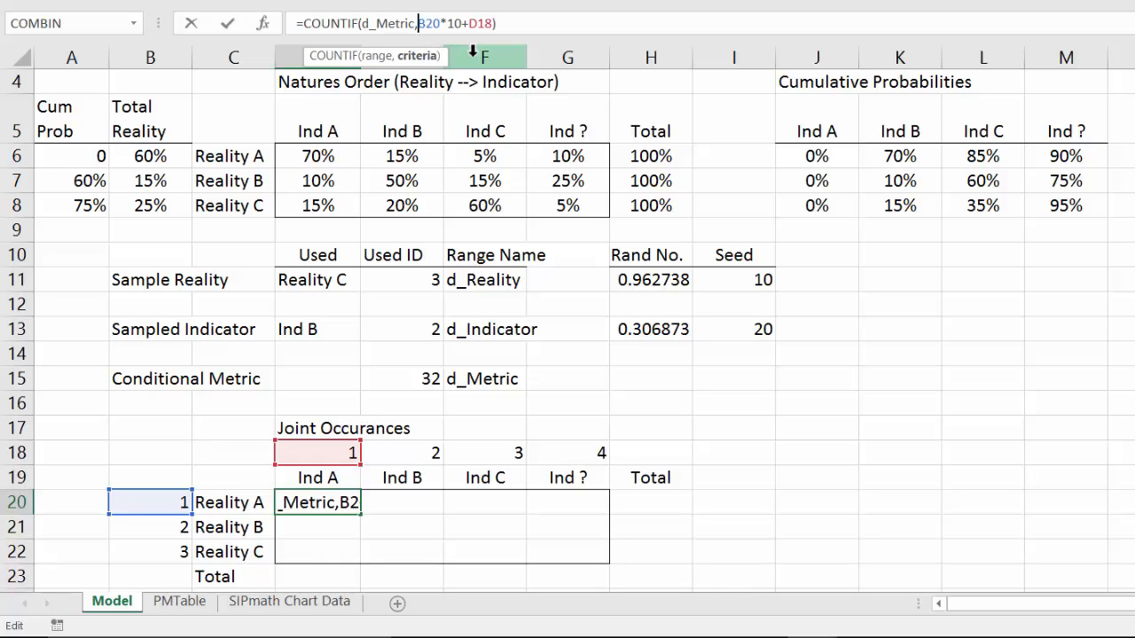
text($)
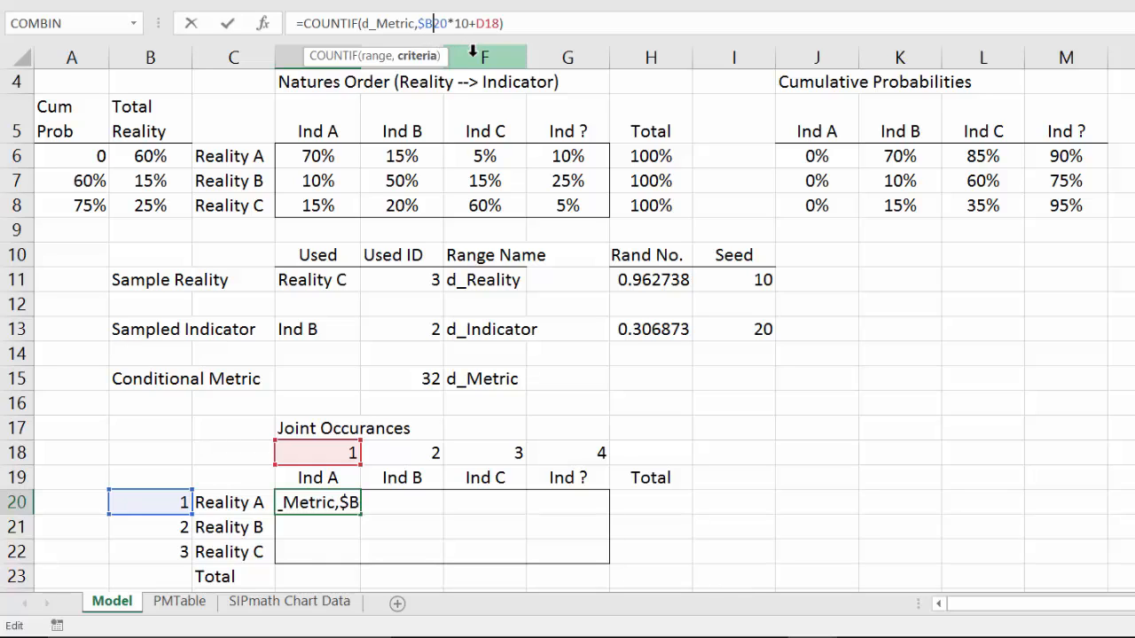
key(Right)
key(Right)
key(Right)
key(Right)
key(Right)
key(Right)
key(Right)
text($)
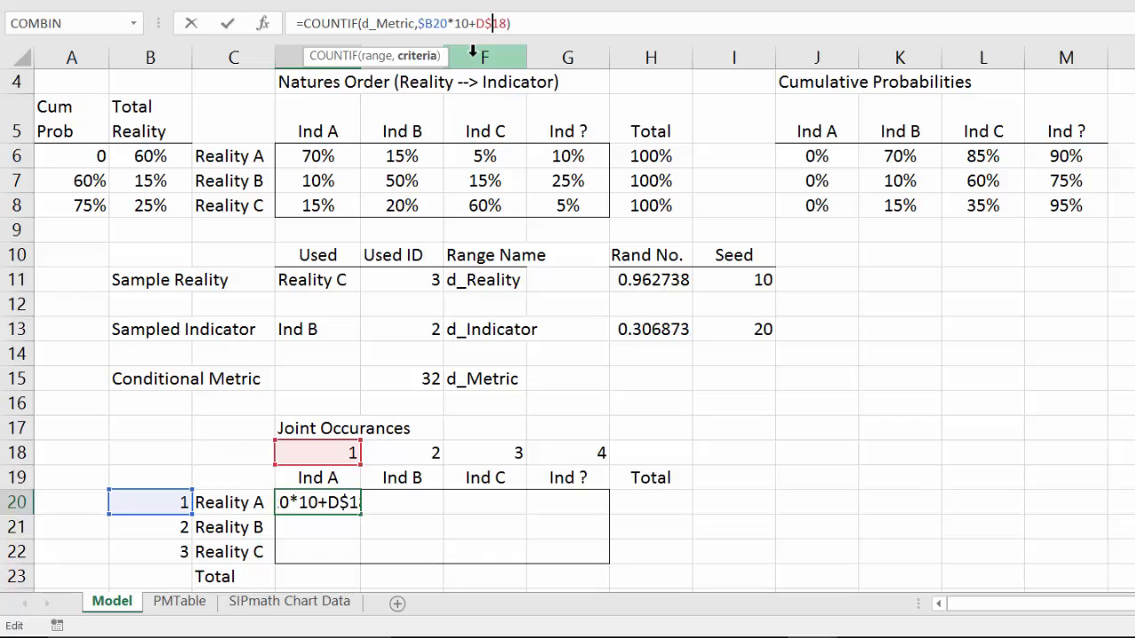
key(ctrl+Return)
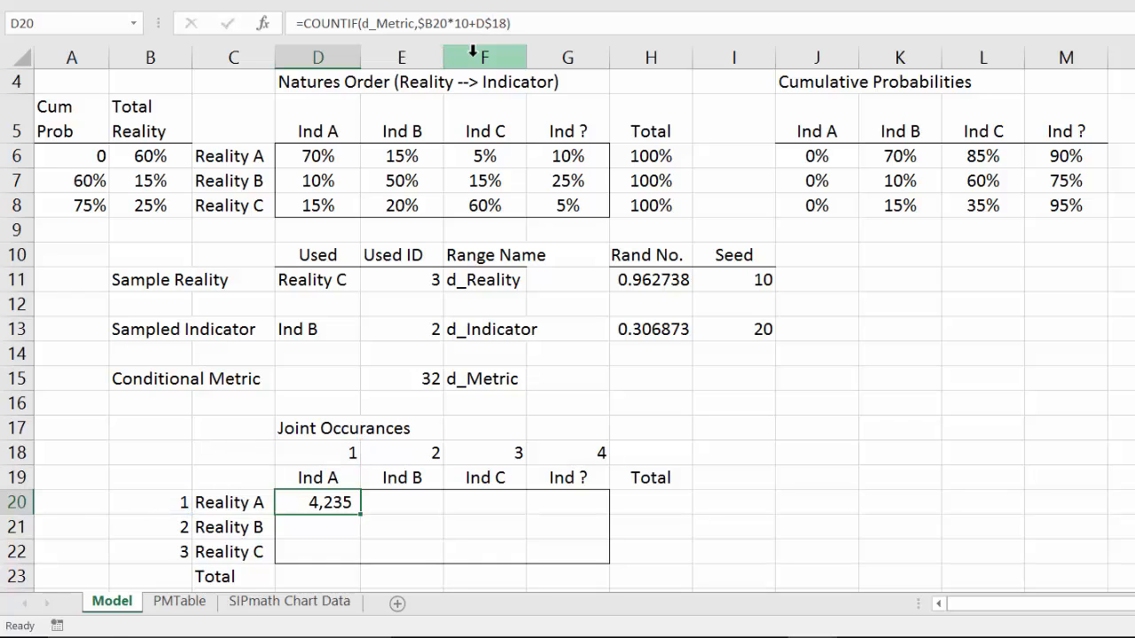
Step: Copy D20's formula across D20:G22 and format the range with a thousands separator and no decimals
key(ctrl+c)
key(shift+Down)
key(shift+Down)
key(shift+Right)
key(shift+Right)
key(shift+Right)
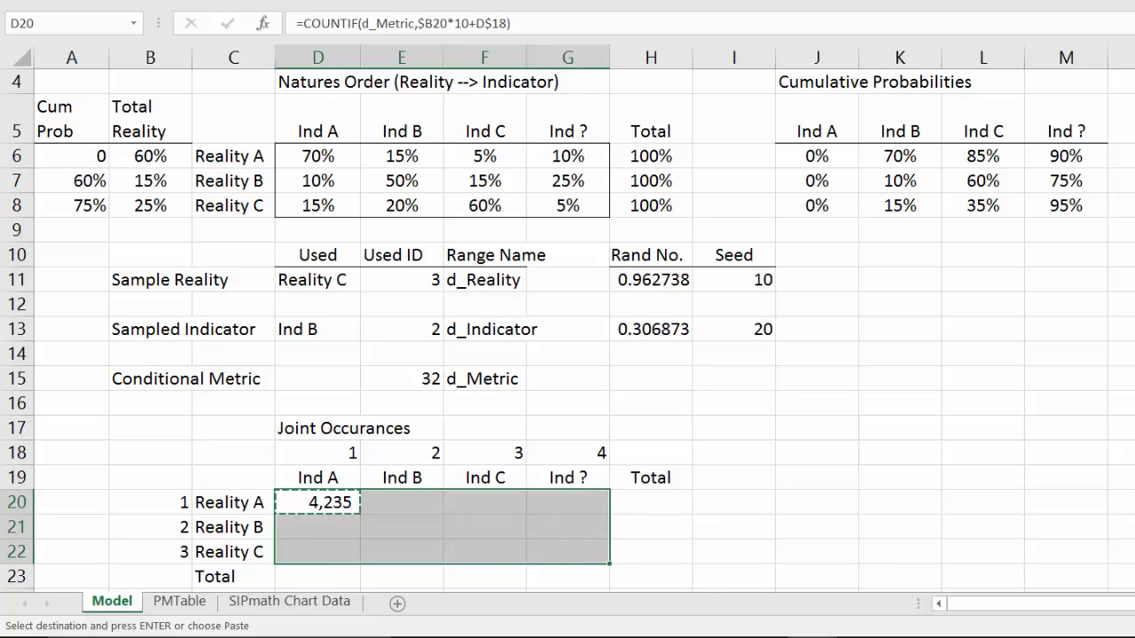
click(39, 2)
click(53, 6)
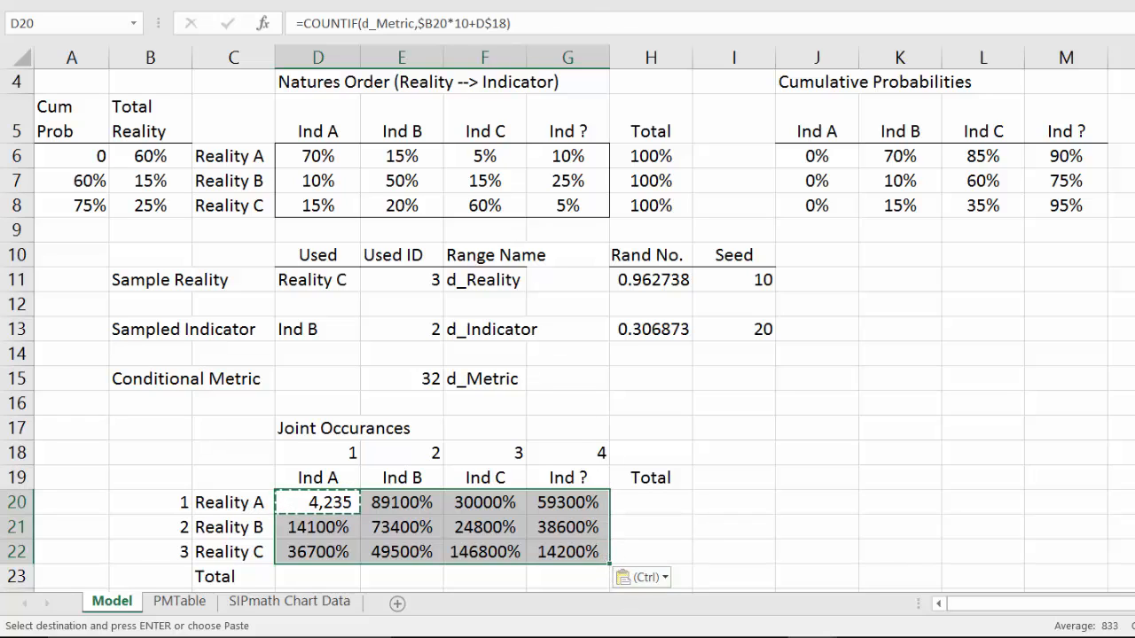
key(ctrl+shift+1)
double_click(688, 2)
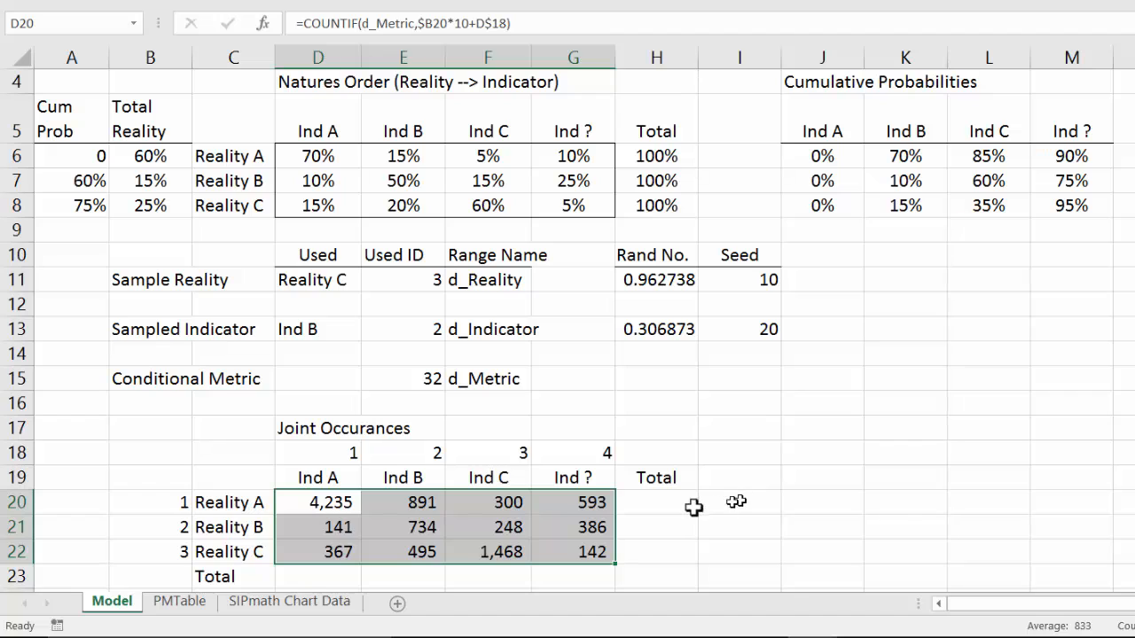
Step: Total the Reality A row in H20 with =SUM(D20:G20)
click(664, 503)
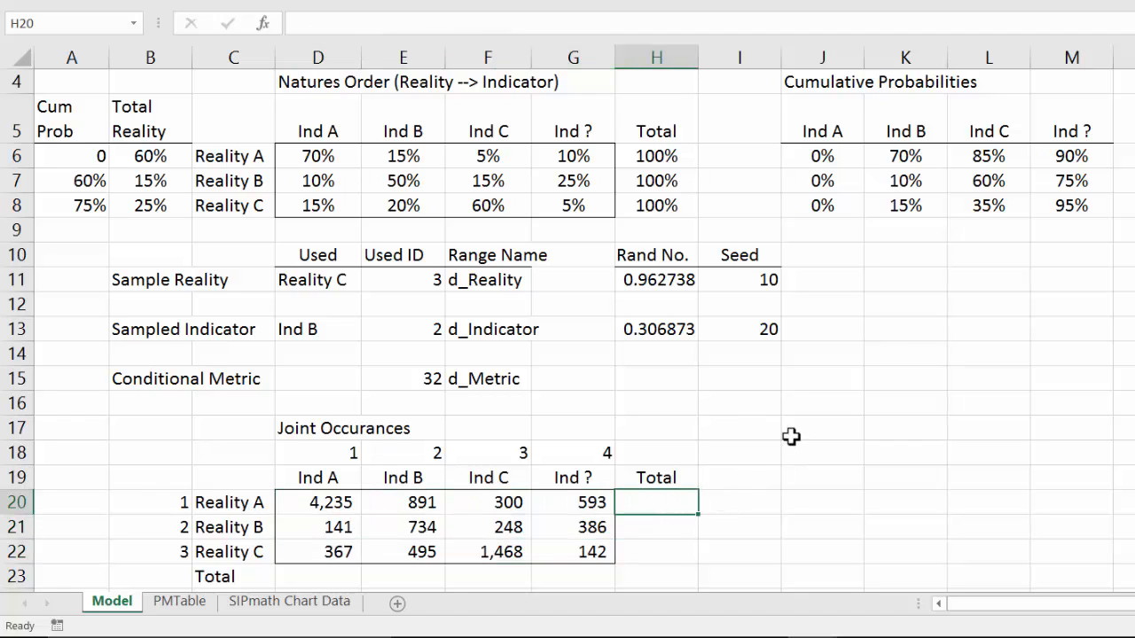
text(=sum()
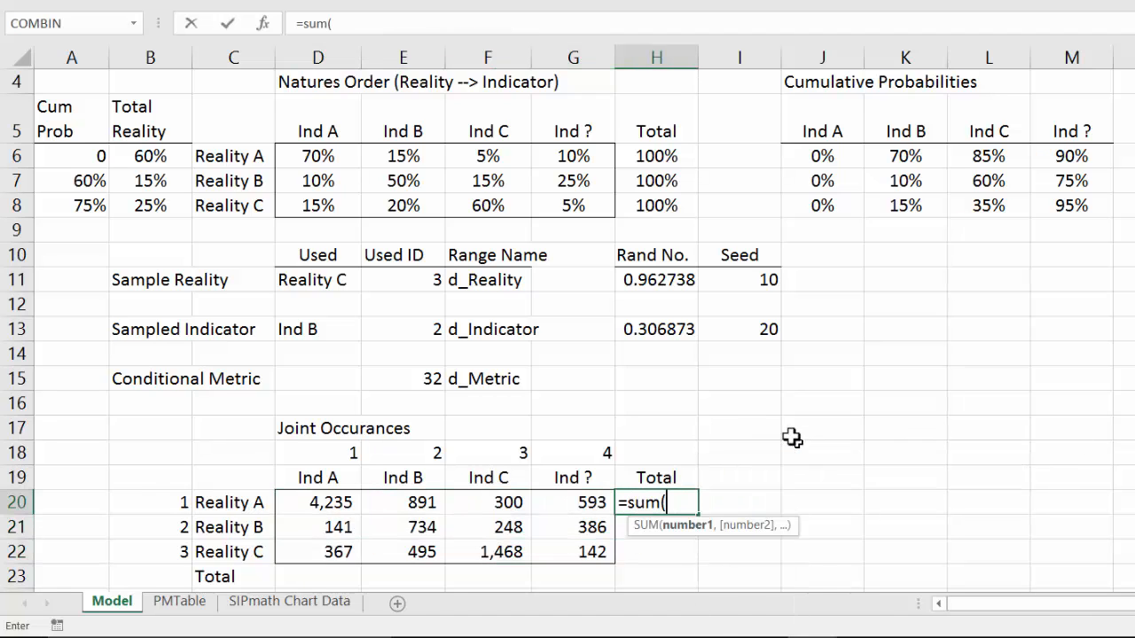
key(Left)
key(Left)
key(Left)
key(Left)
key(shift+Right)
key(shift+Right)
key(shift+Right)
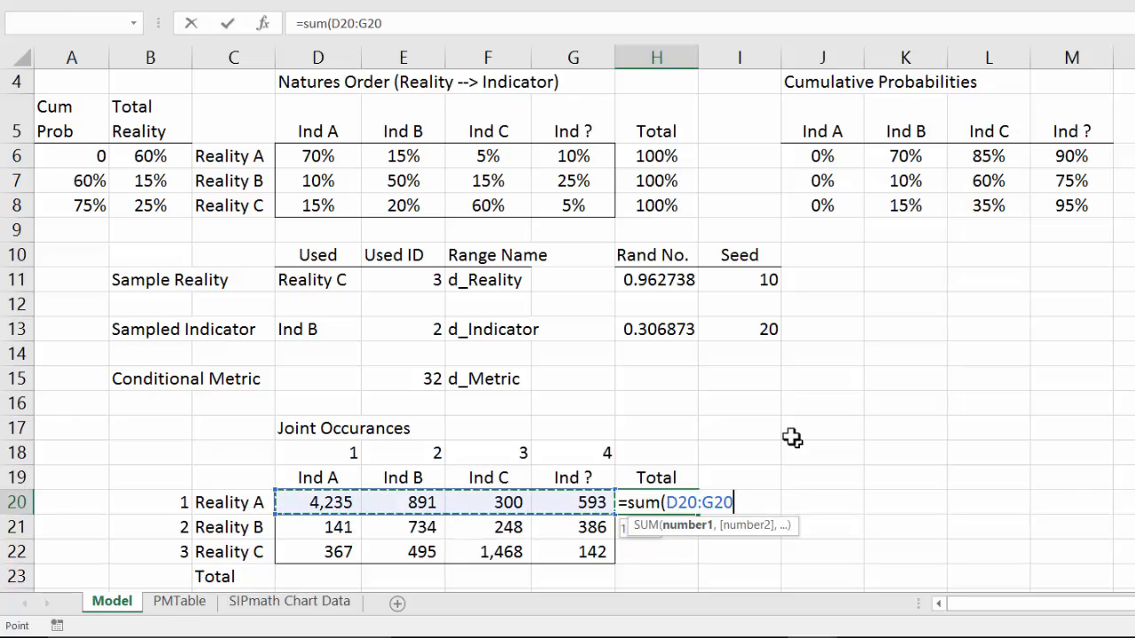
key(ctrl+Return)
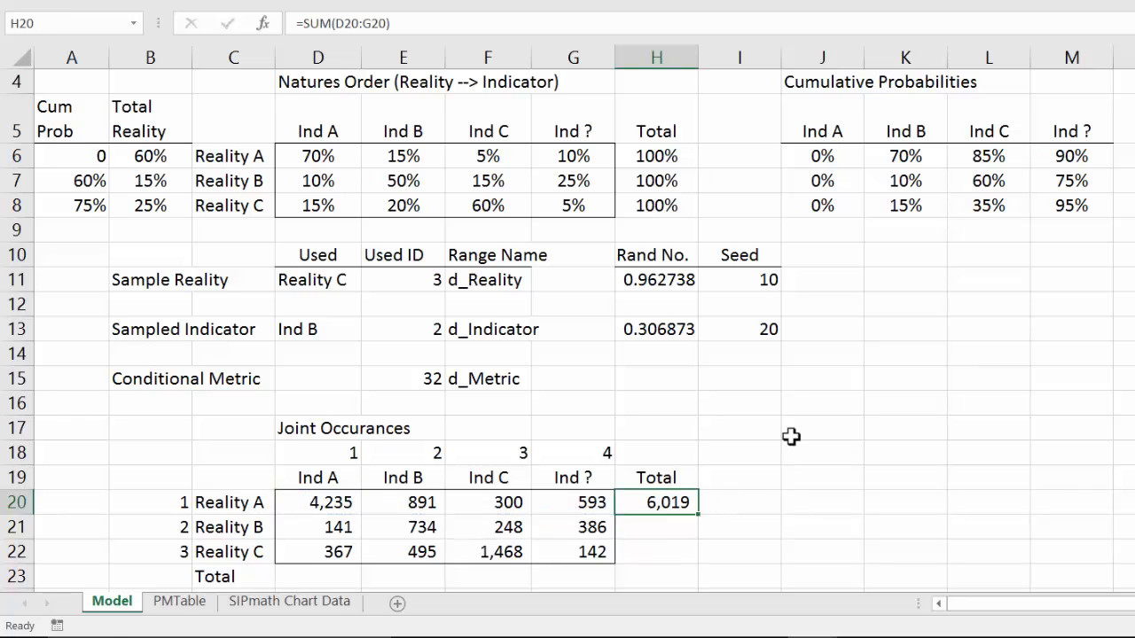
Step: Copy the row total formula from H20 down through H22 for Reality B and Reality C
key(ctrl+c)
key(shift+Down)
key(shift+Down)
key(shift+Down)
key(shift+Up)
key(ctrl+v)
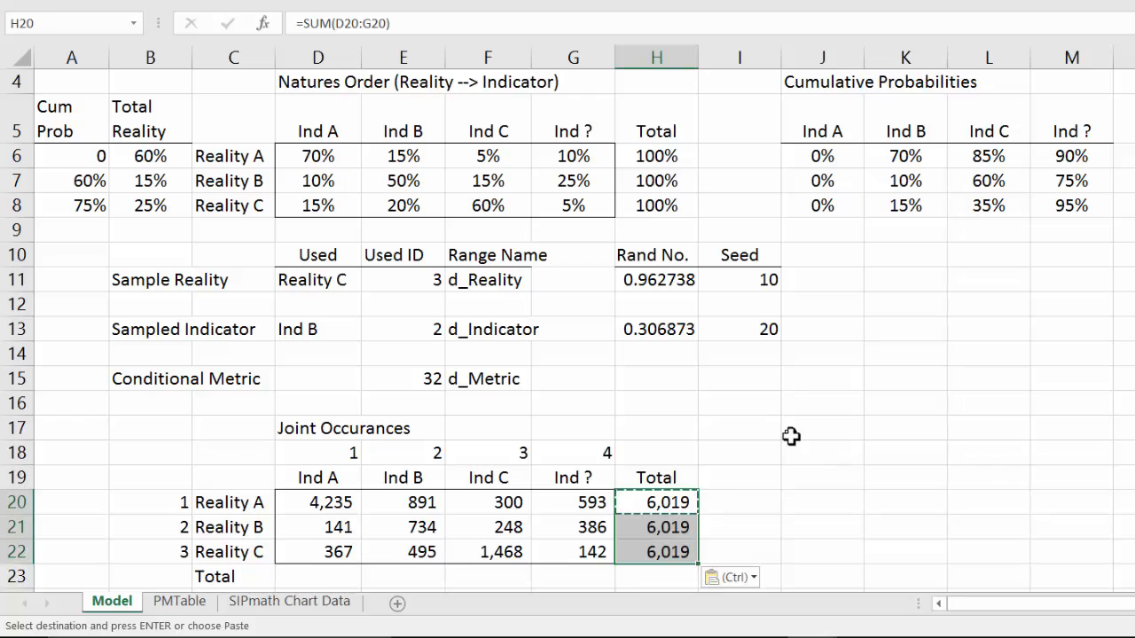
Step: Enter the grand total of the joint occurrences in H23 with =SUM(H20:H22)
key(Down)
key(Down)
key(Down)
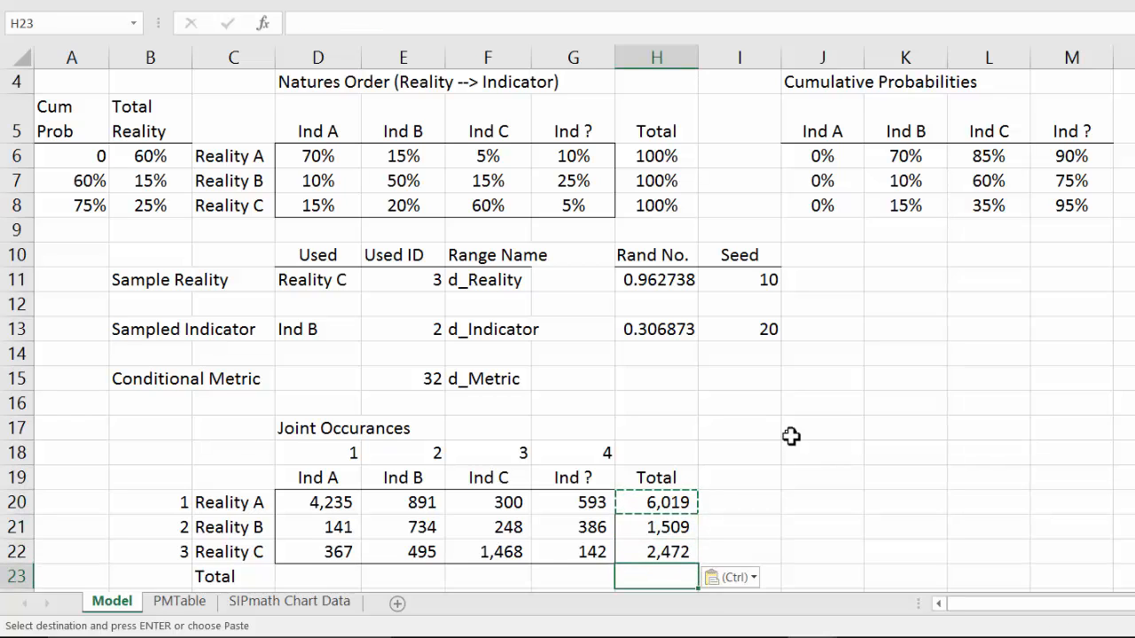
text(=sum()
key(Up)
key(Up)
key(Up)
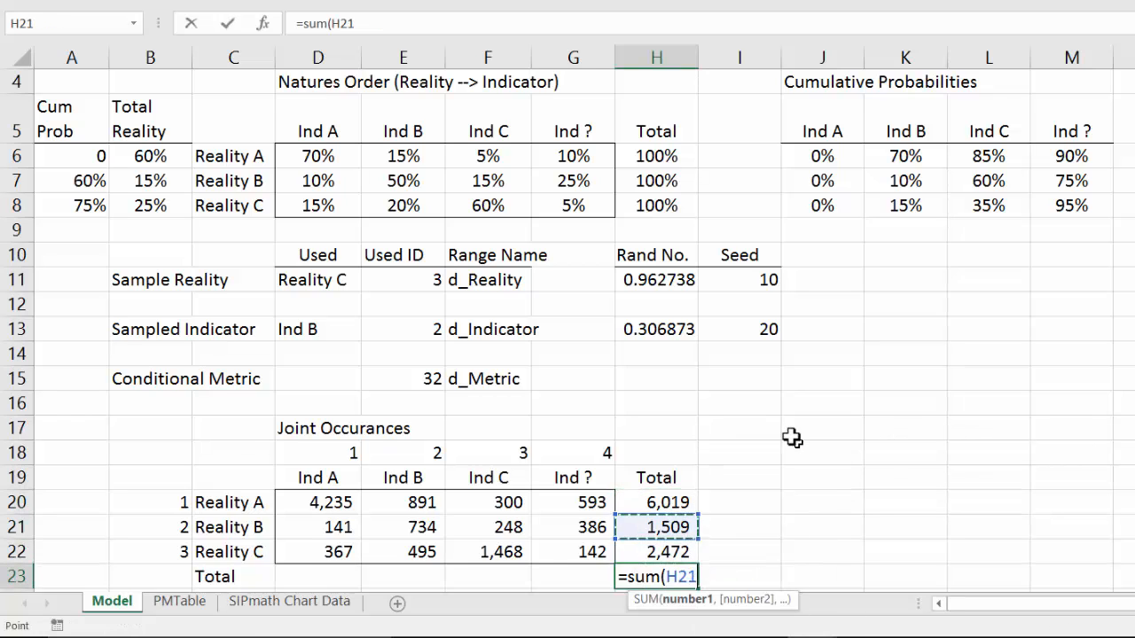
key(shift+Down)
key(shift+Down)
text())
key(ctrl+Return)
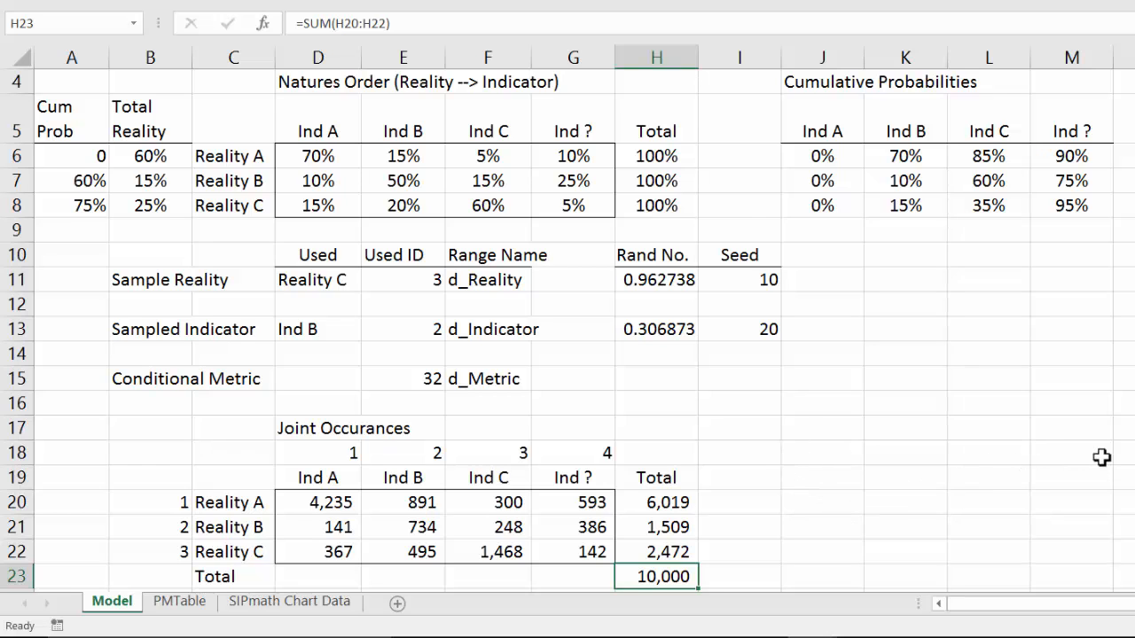
Step: Total the Ind A joint occurrences in D23 with =SUM(D20:D22)
scroll(1102, 456, down, 1)
click(342, 477)
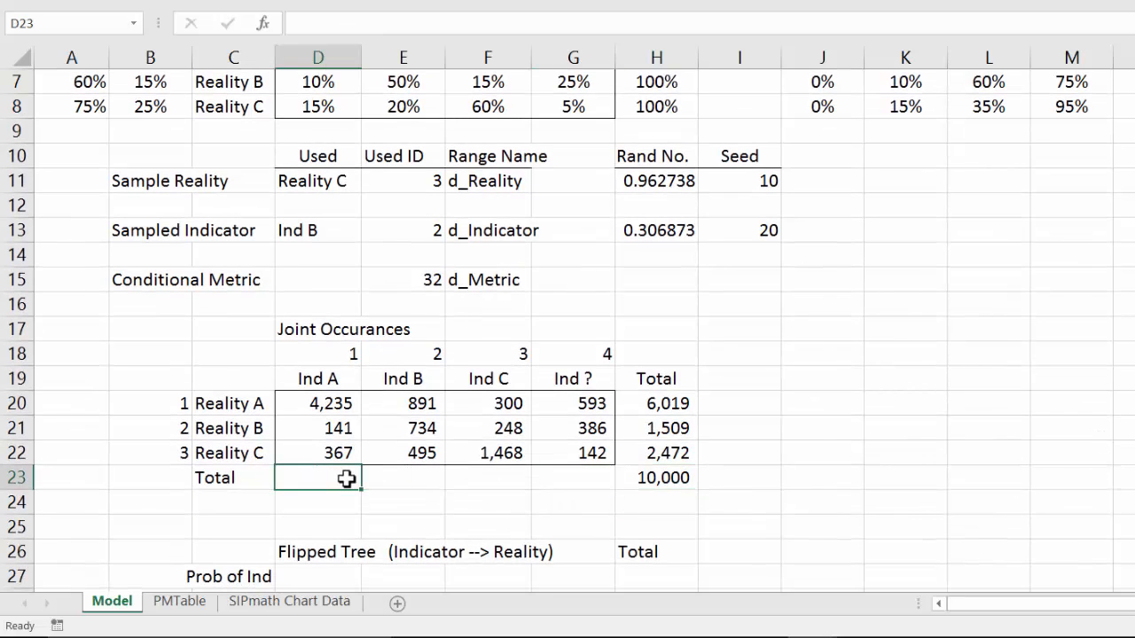
text(=sum()
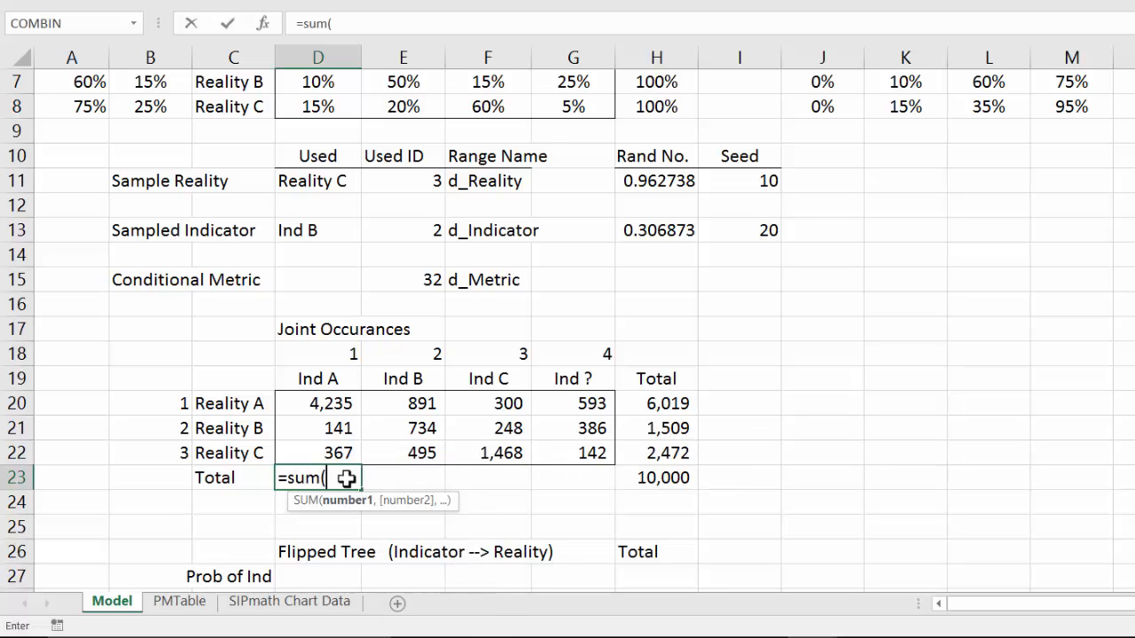
key(Up)
key(shift+Up)
key(shift+Up)
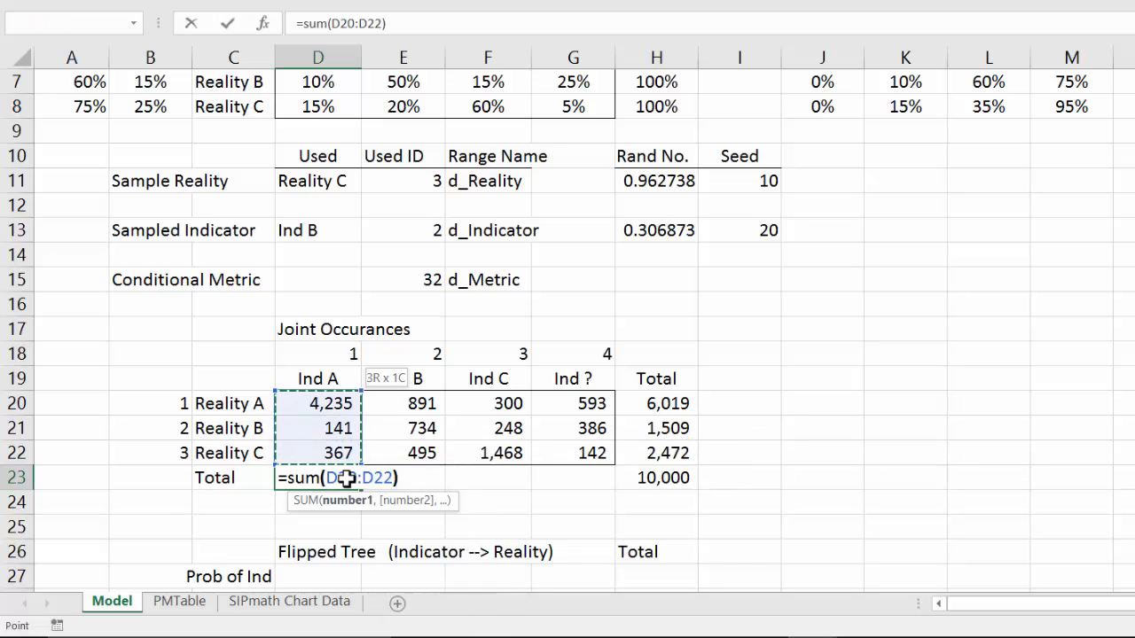
key(ctrl+Return)
Step: Copy the column total formula from D23 across through G23 for the other indicators
key(ctrl+c)
key(shift+Right)
key(shift+Right)
key(shift+Right)
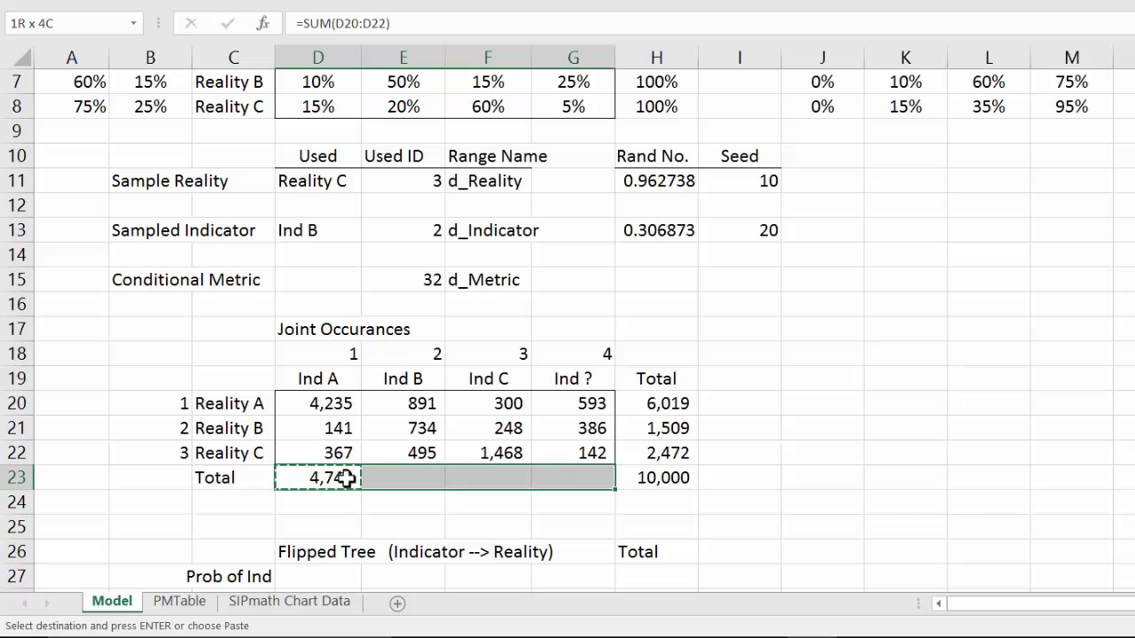
key(ctrl+v)
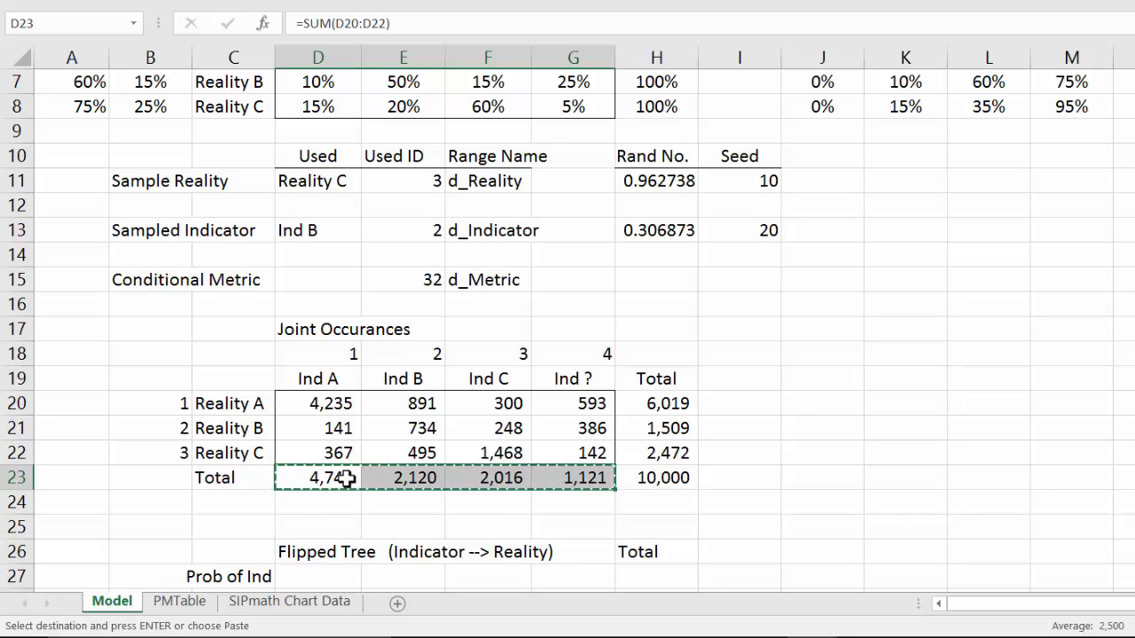
Step: Enter the Ind A probability in D27 of the flipped tree as =D23/$H$23
key(Down)
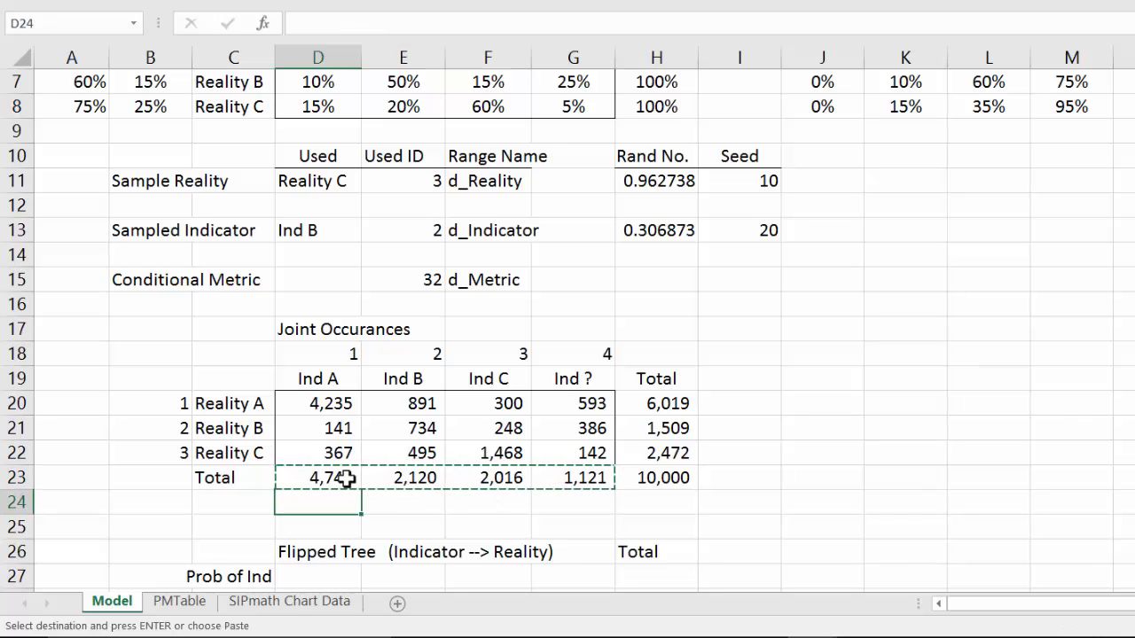
key(Down)
key(Down)
key(Down)
key(Down)
key(Down)
key(Down)
key(Down)
key(Down)
key(Down)
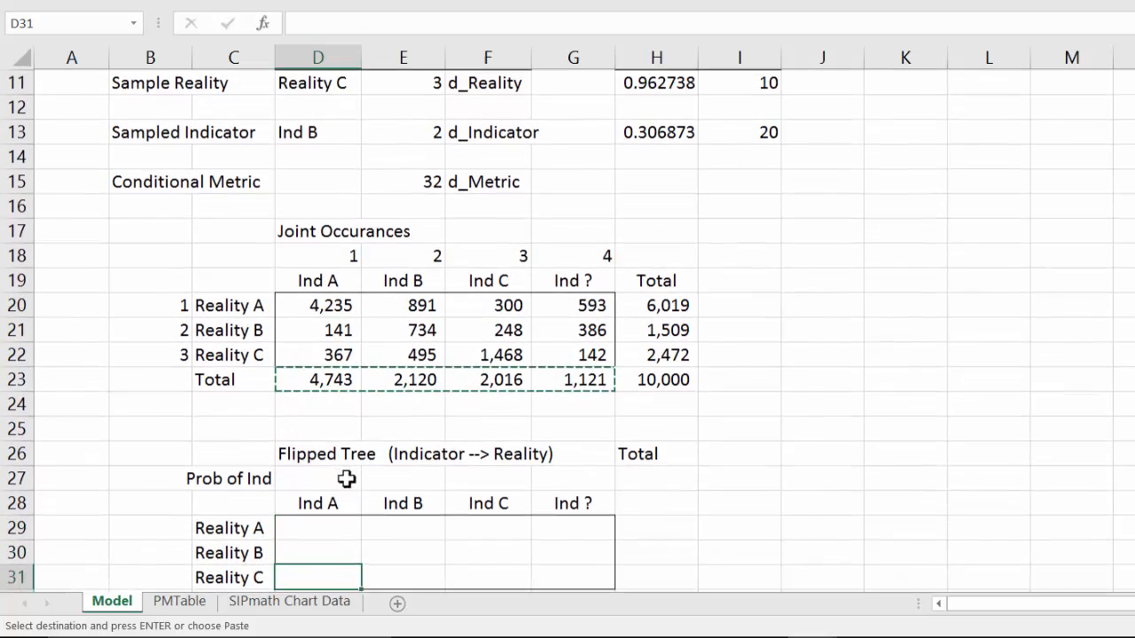
key(Down)
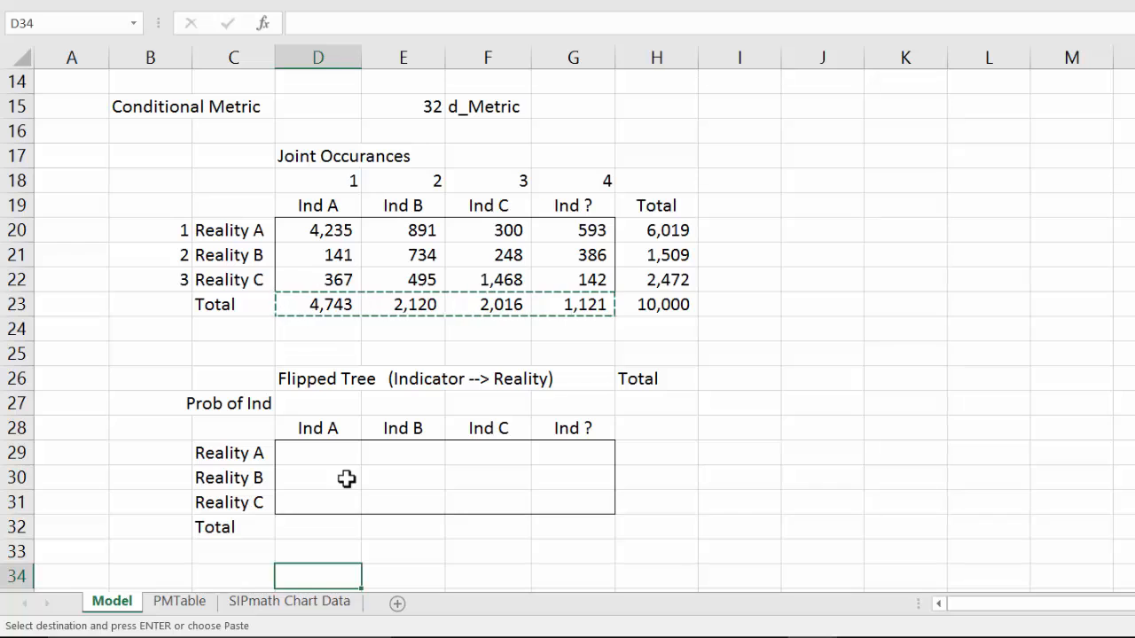
key(Left)
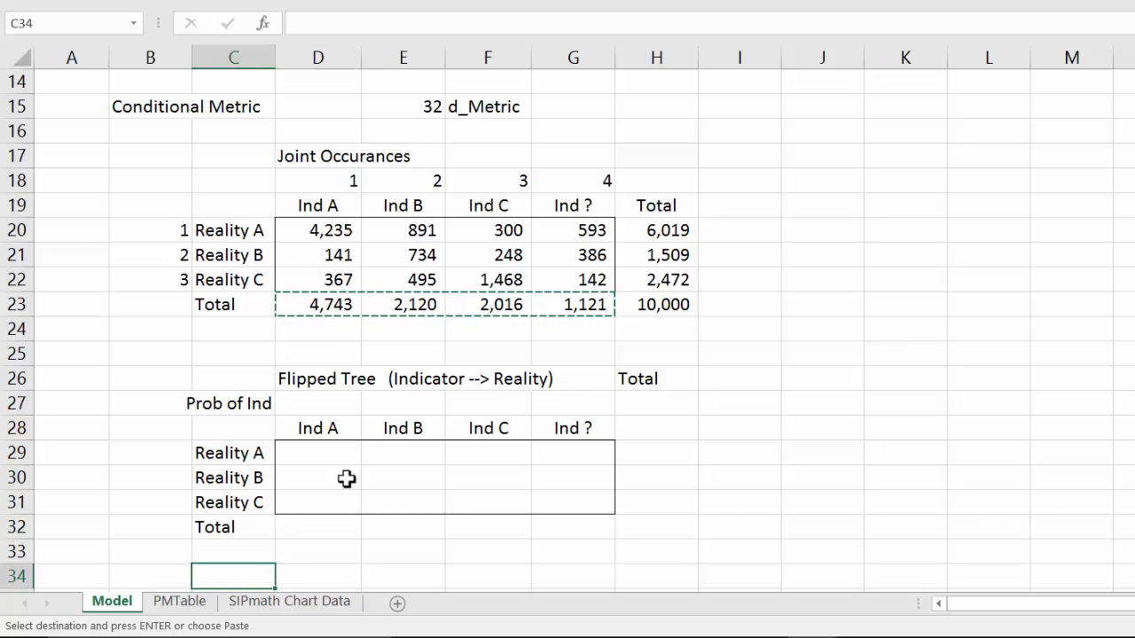
key(Up)
key(Up)
key(Up)
key(Up)
key(Up)
key(Up)
key(Up)
key(Up)
key(Down)
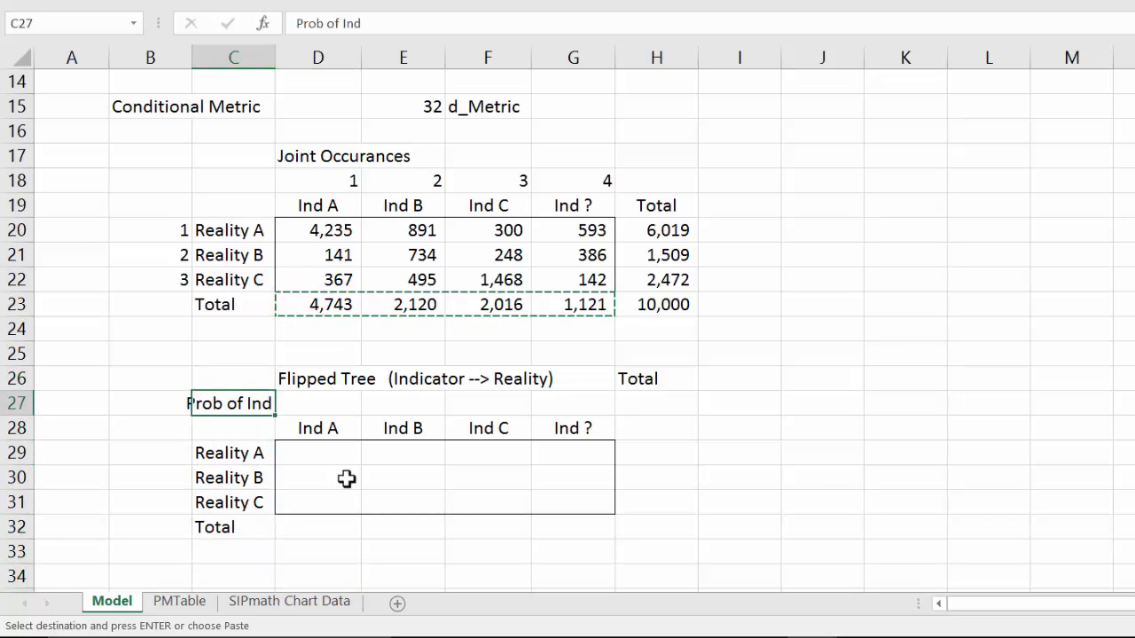
key(Right)
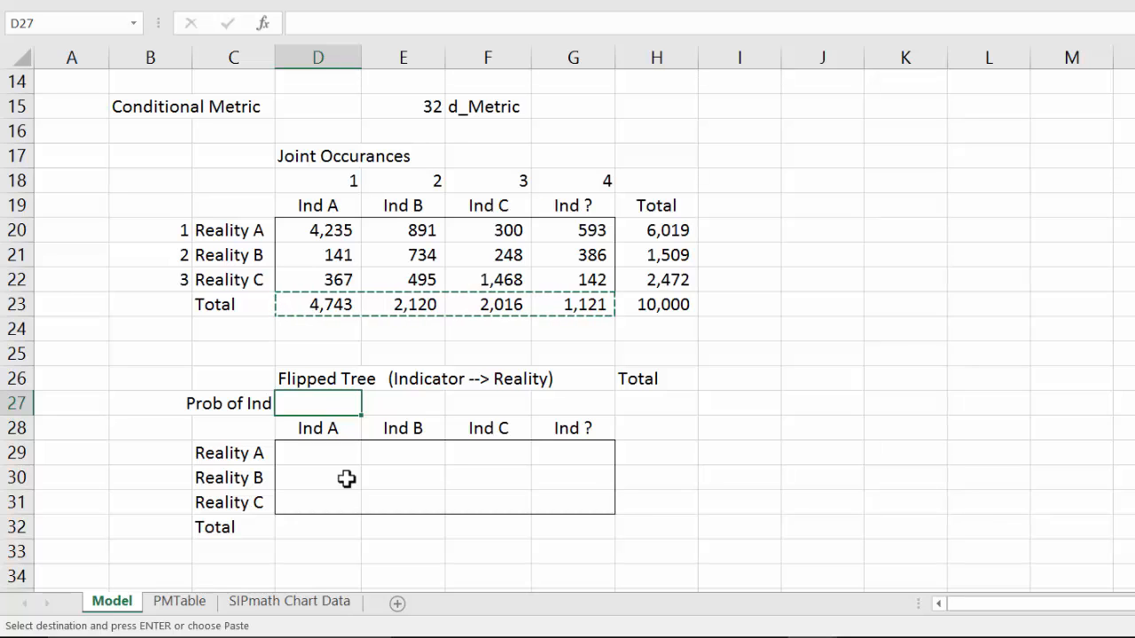
text(=)
key(Up)
key(Up)
key(Up)
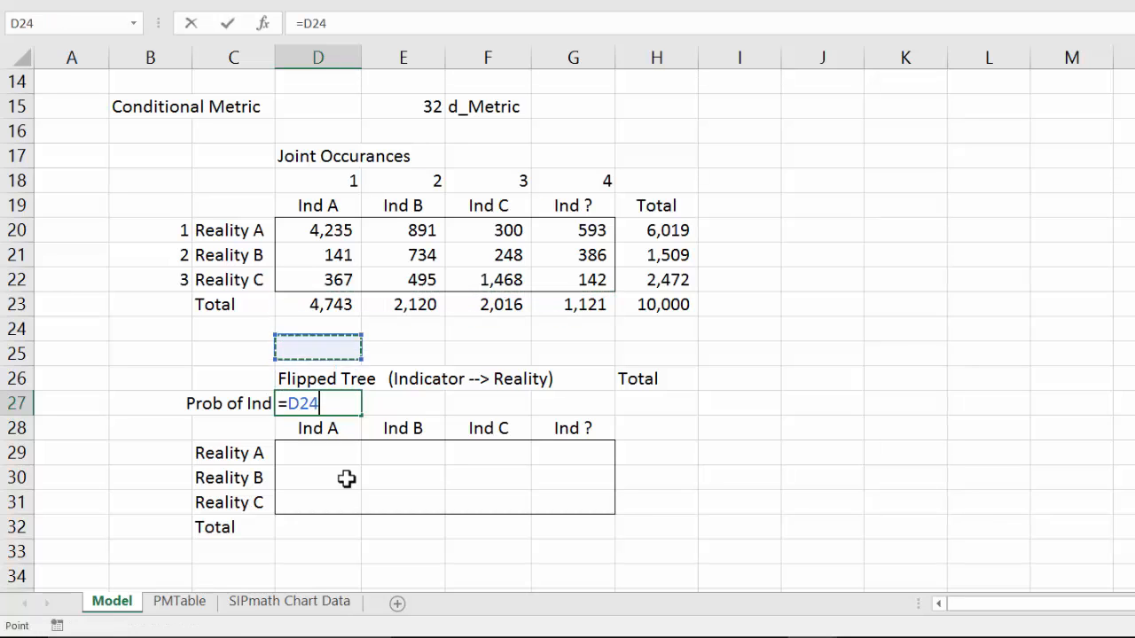
key(Up)
text(/)
key(Up)
key(Up)
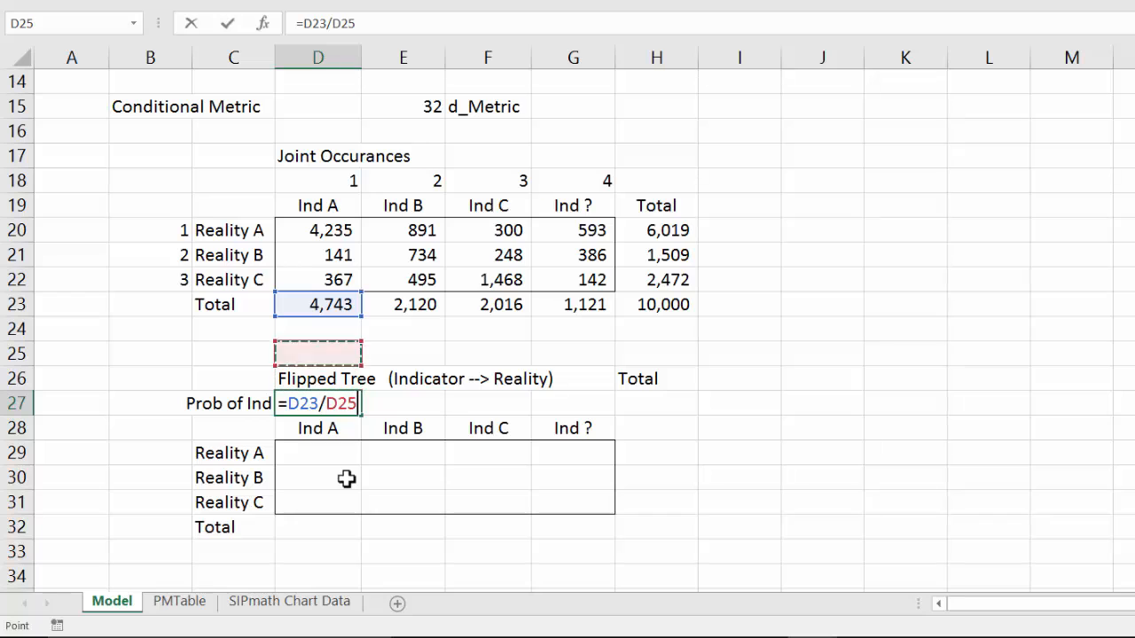
key(Up)
key(Up)
key(Right)
key(Right)
key(Right)
key(Right)
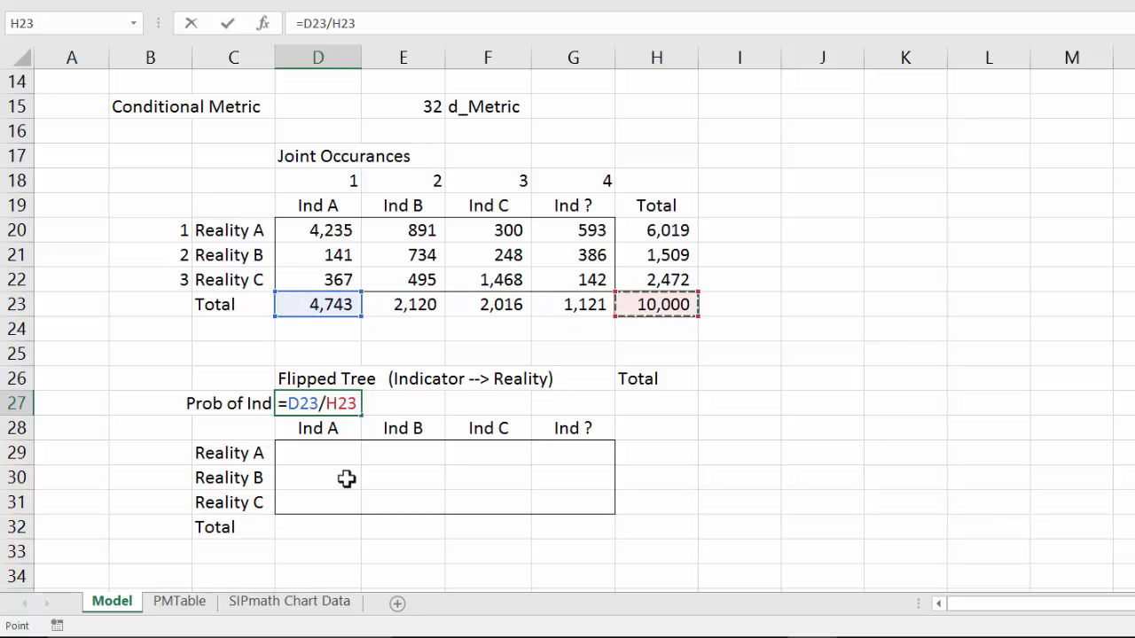
key(F4)
key(ctrl+Return)
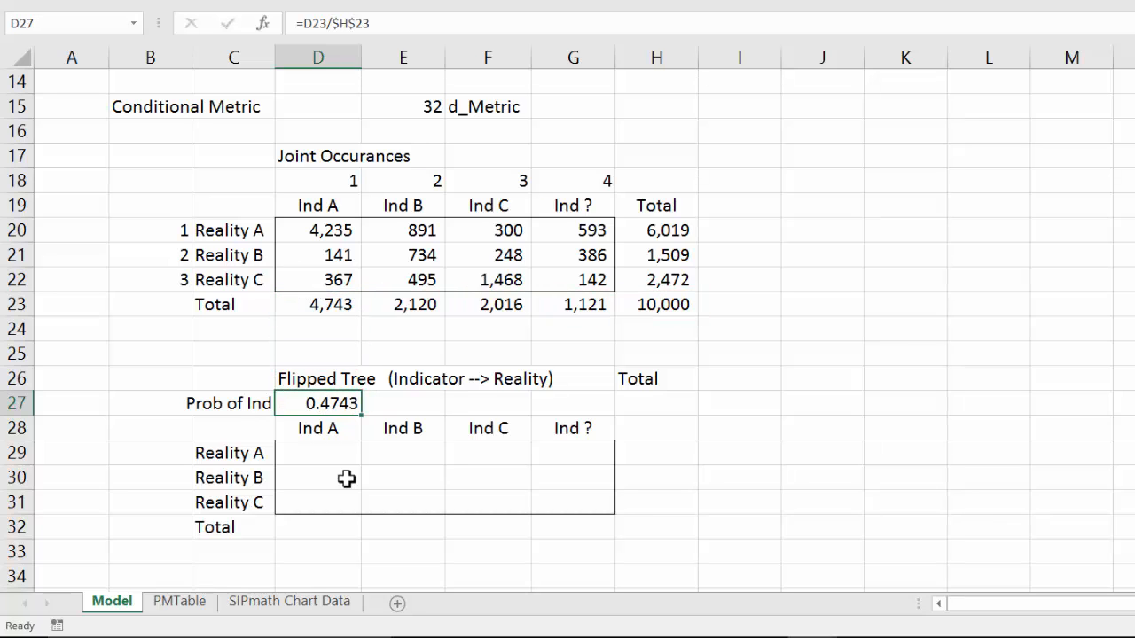
Step: Copy the indicator probability formula from D27 across through G27
key(ctrl+c)
key(shift+Right)
key(shift+Right)
key(shift+Right)
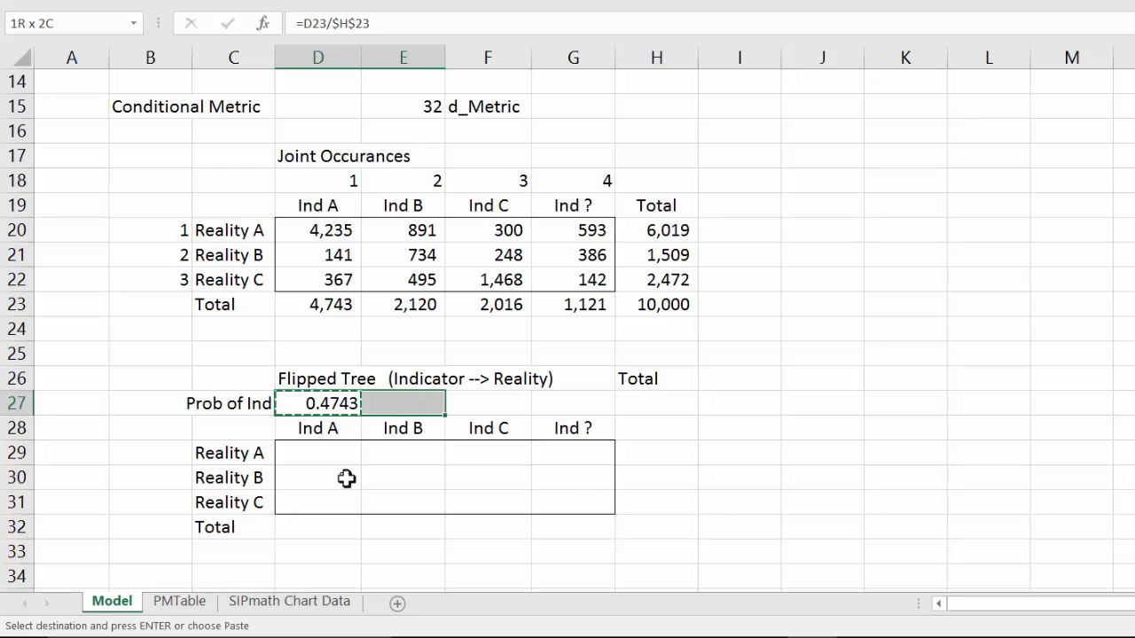
key(ctrl+v)
Step: Total the indicator probabilities in H27 with =SUM(D27:G27)
key(Right)
key(Right)
key(Right)
key(Right)
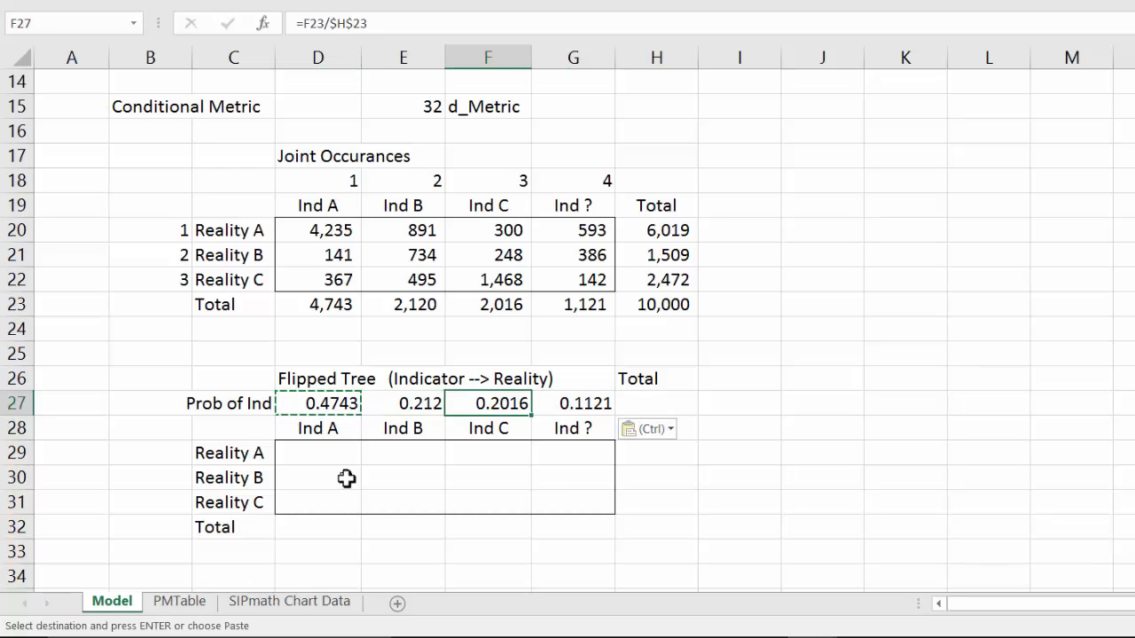
text(=sum()
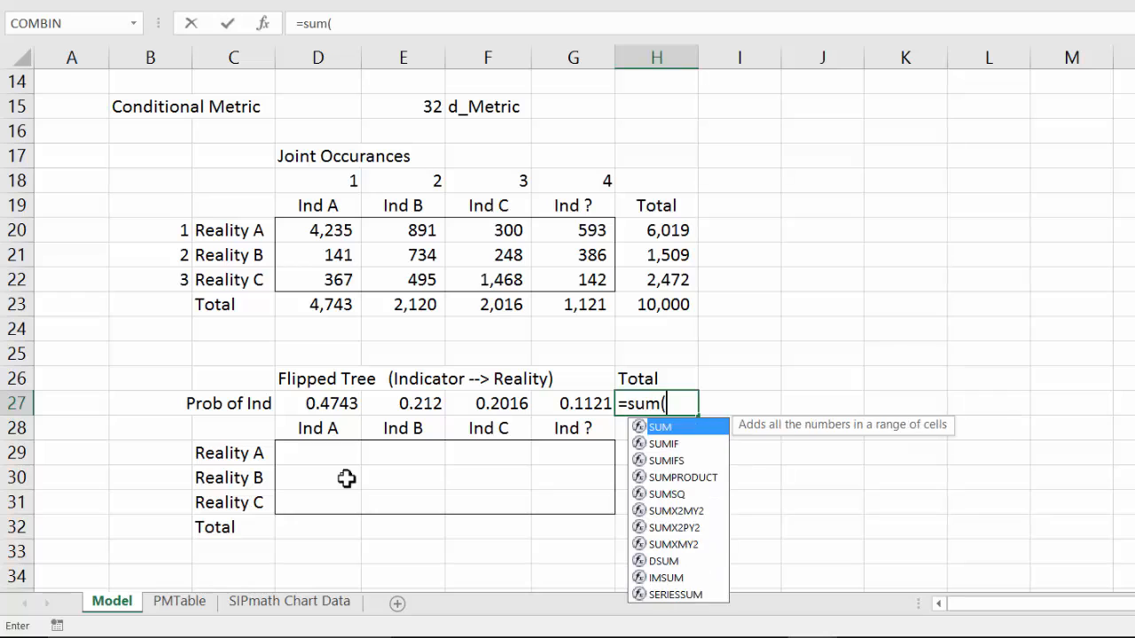
key(Left)
key(Left)
key(Left)
key(Left)
key(shift+Right)
key(shift+Right)
key(shift+Right)
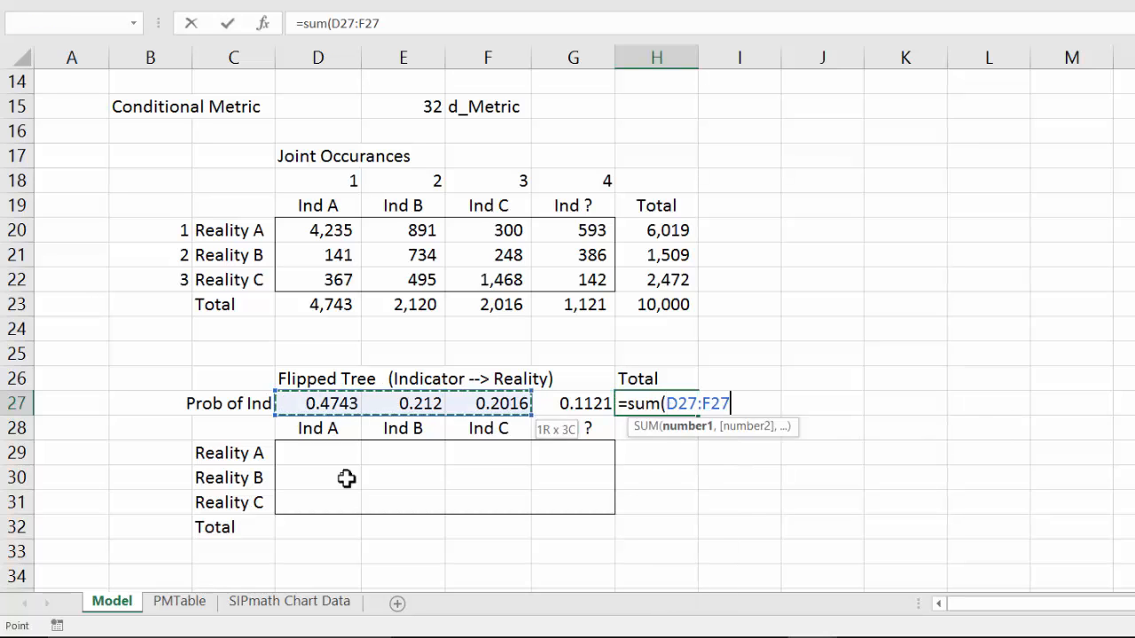
key(ctrl+Return)
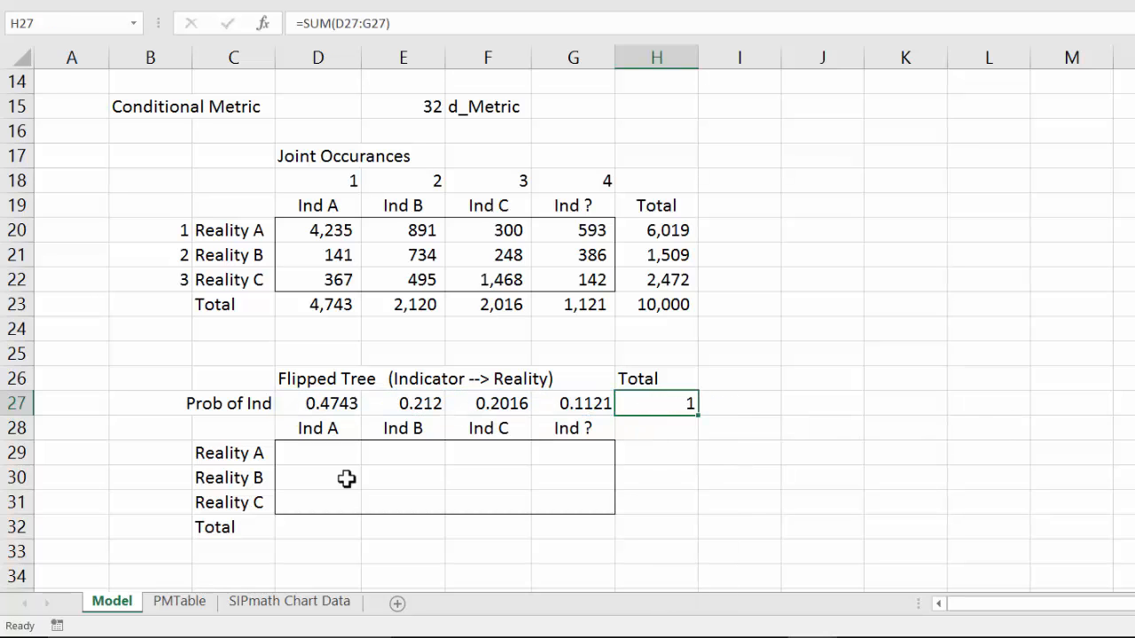
Step: Format the Prob of Ind row, D27:H27, as percentages without decimals
key(Left)
key(Left)
key(Left)
key(Left)
key(shift+Right)
key(shift+Right)
key(shift+Right)
key(shift+Right)
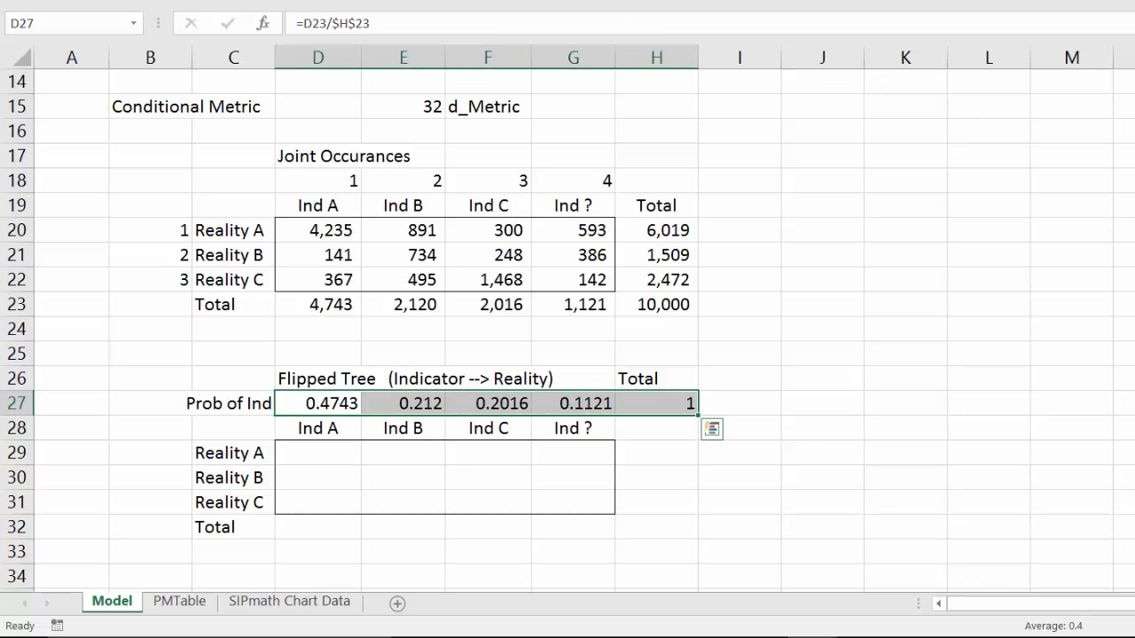
key(ctrl+shift+5)
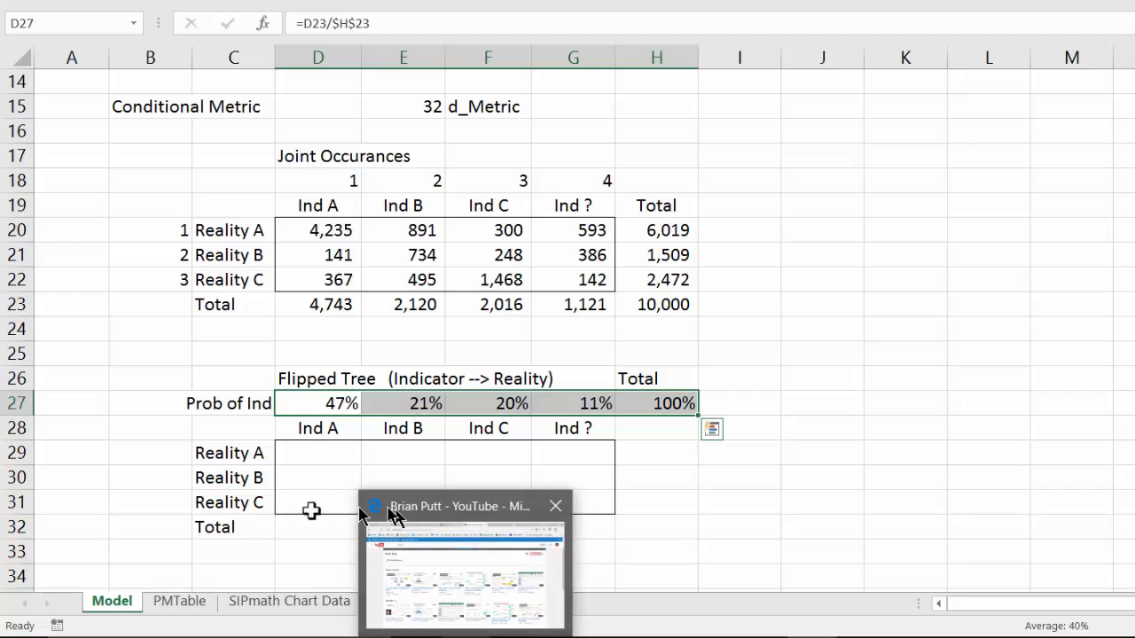
Step: Enter the flipped probability of Reality A given Ind A in D29 as =D20/D23
click(321, 450)
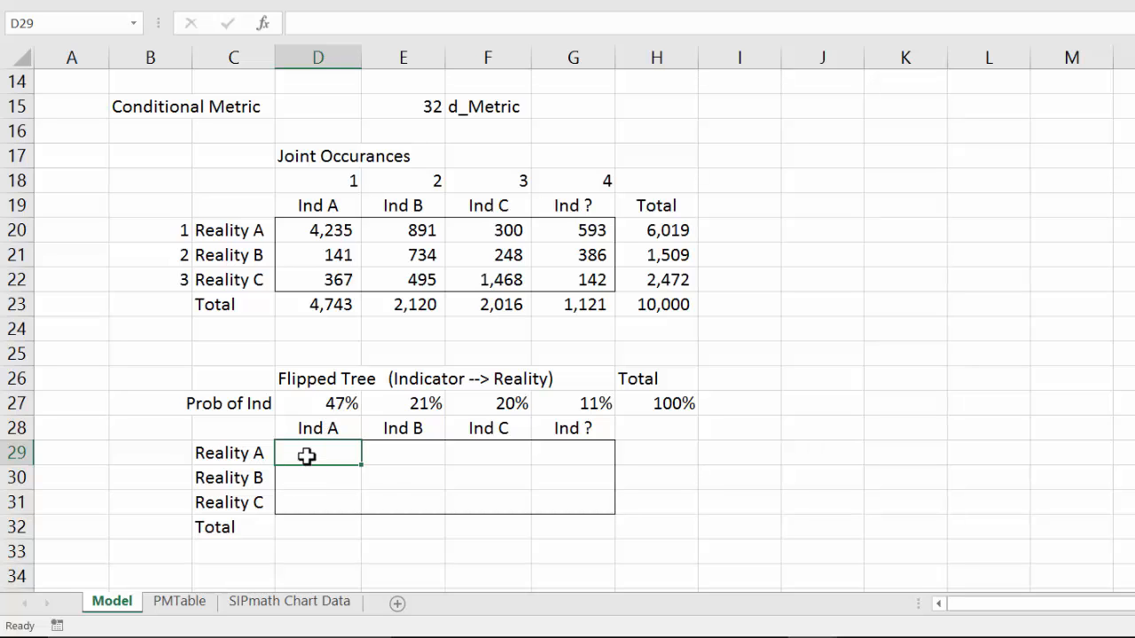
text(=)
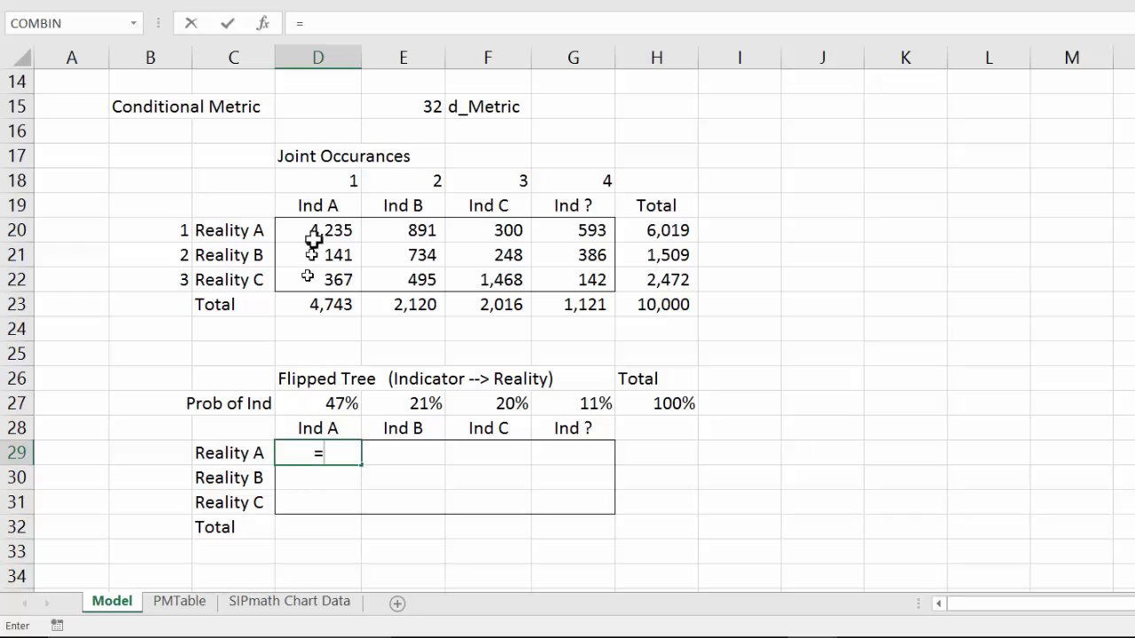
click(325, 226)
text(/)
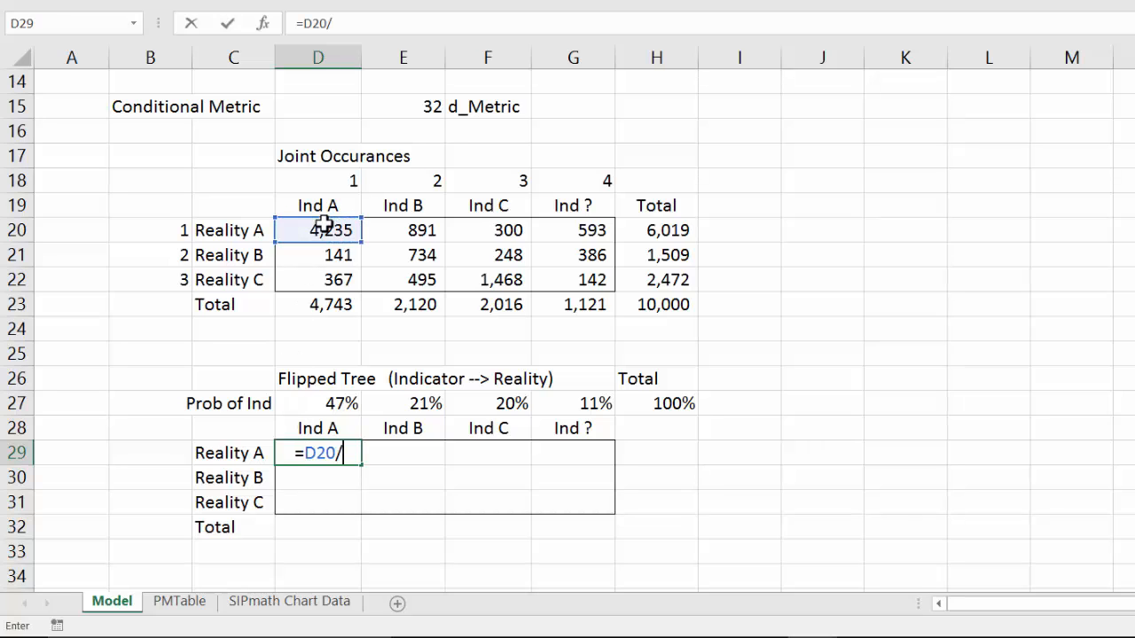
click(341, 306)
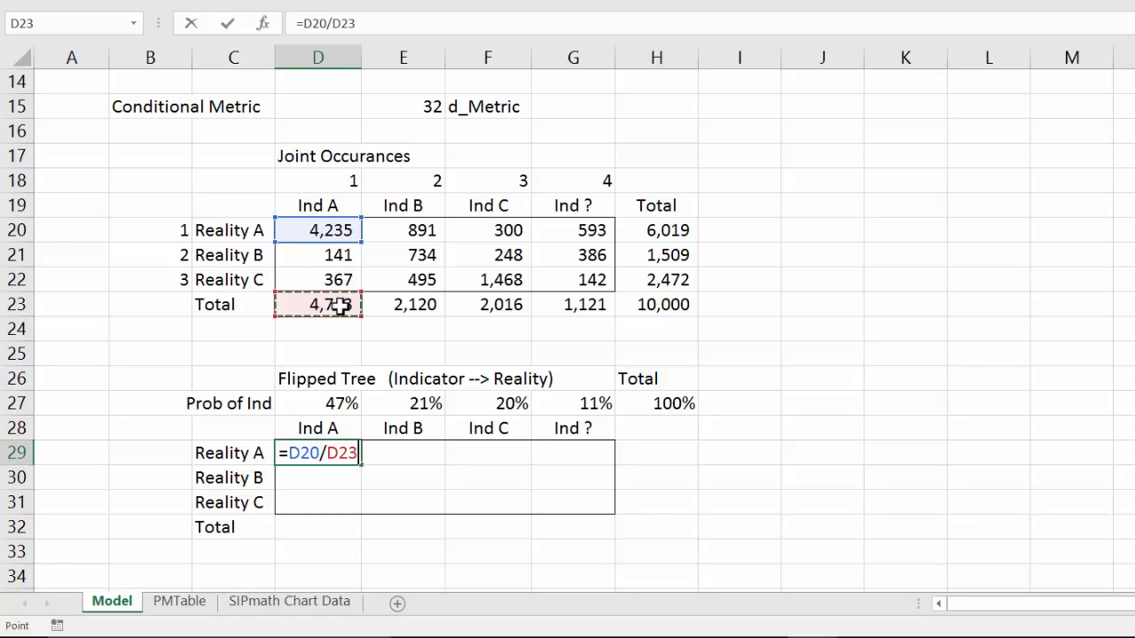
key(ctrl+Return)
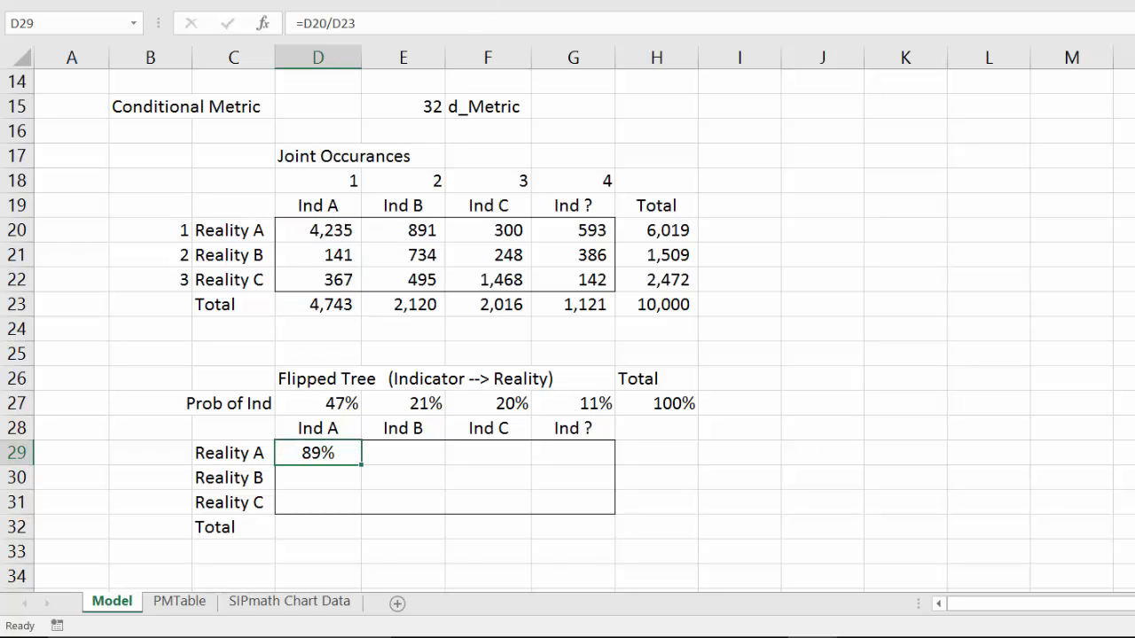
Step: Lock the total row in D29's formula so it reads =D20/D$23
click(339, 22)
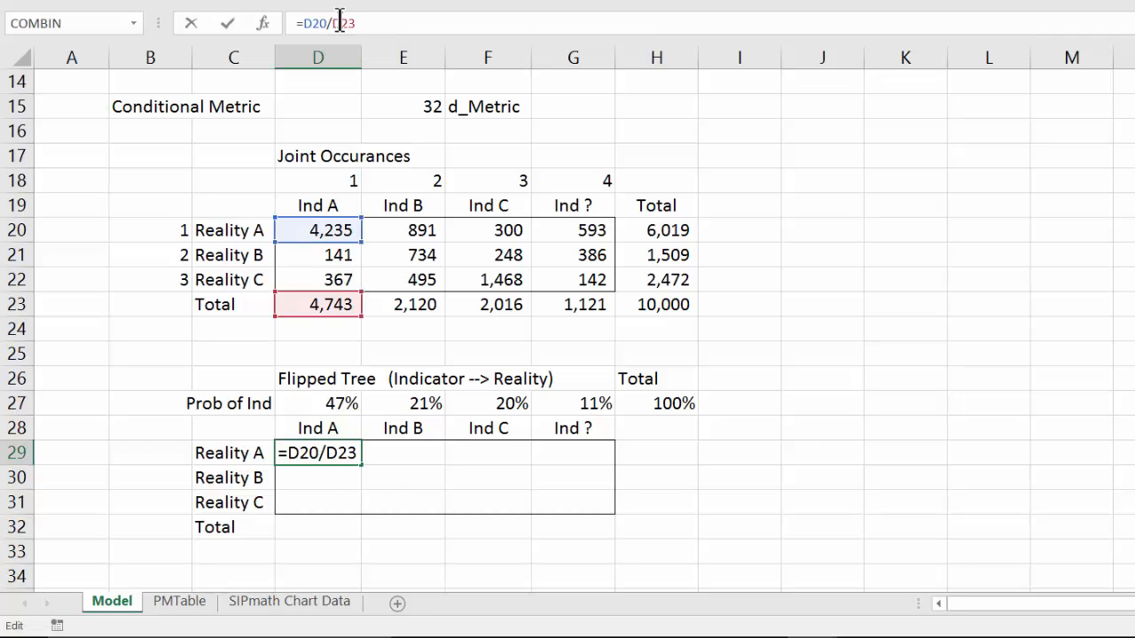
text($)
key(ctrl+Return)
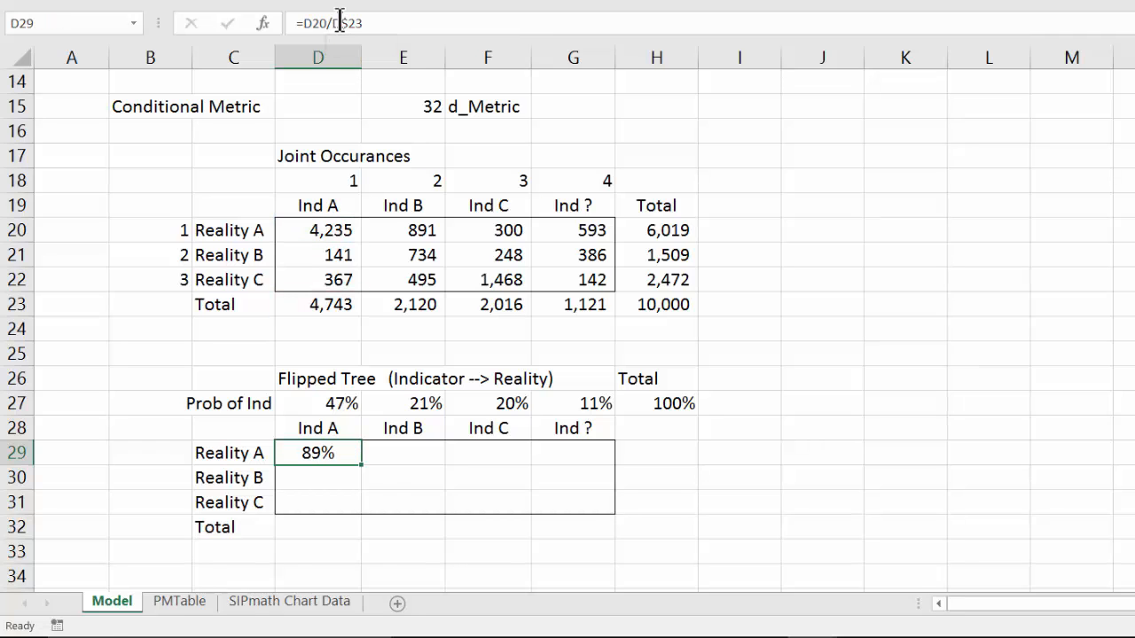
Step: Copy D29's formula across D29:G31 while preserving the table's outline border
key(ctrl+c)
key(shift+Down)
key(shift+Down)
key(shift+Right)
key(shift+Right)
key(shift+Right)
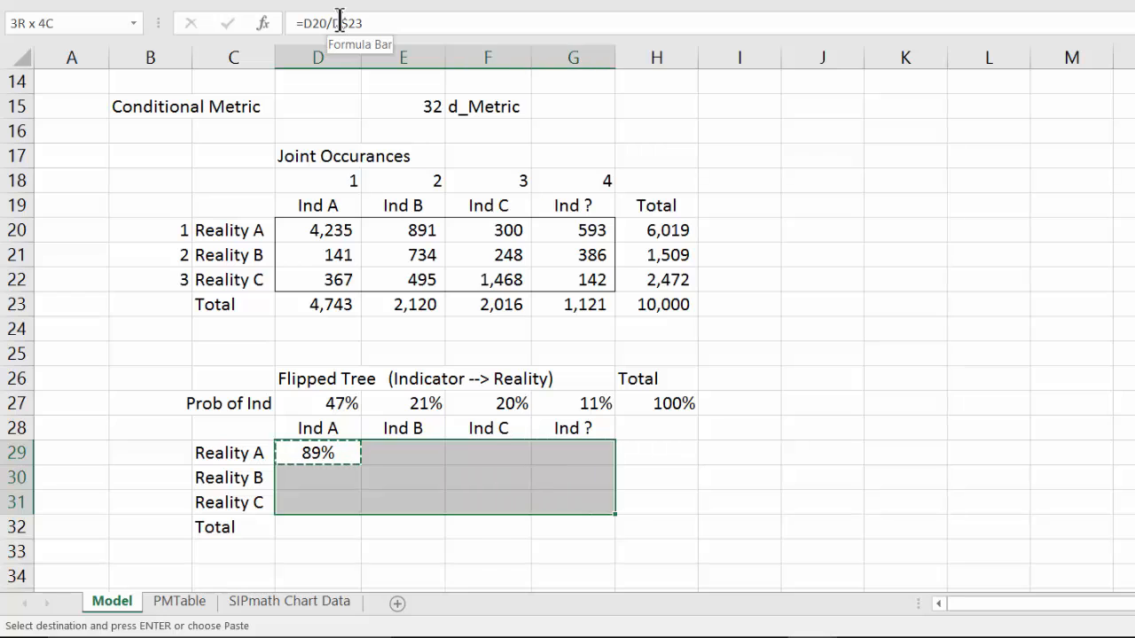
click(18, 0)
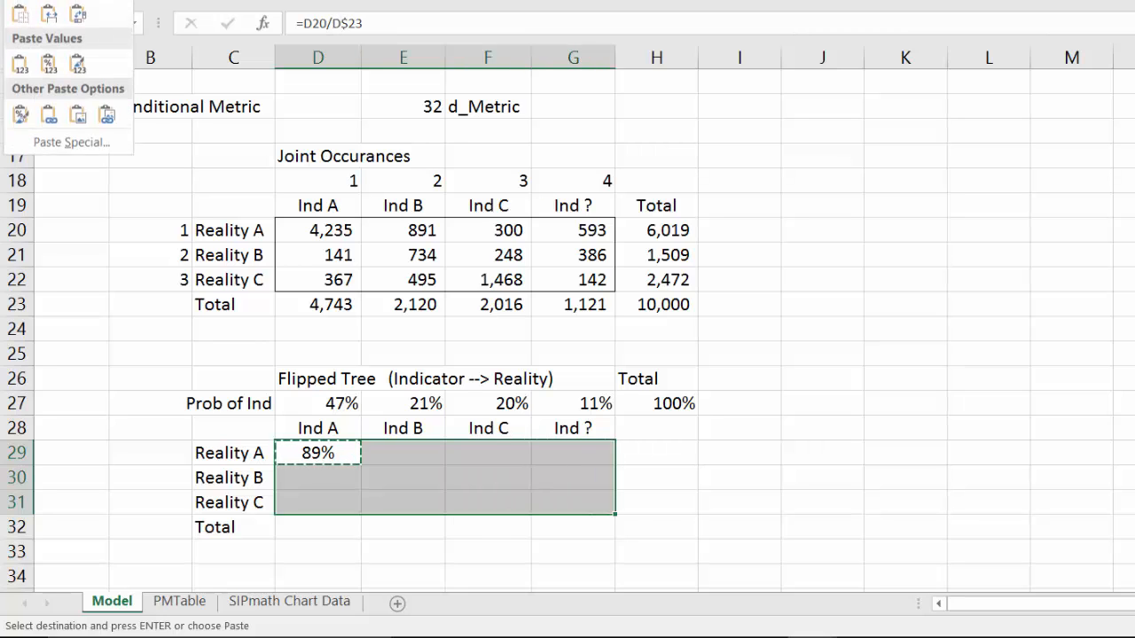
click(53, 0)
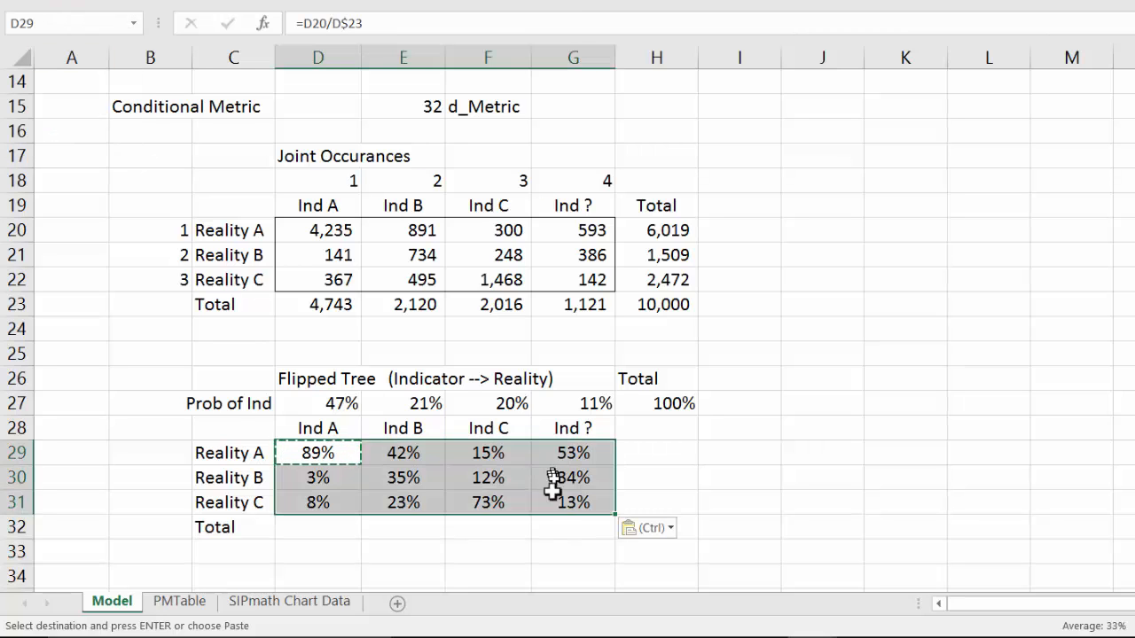
Step: Total the flipped Ind A probabilities in D32 with =SUM(D29:D31)
click(344, 530)
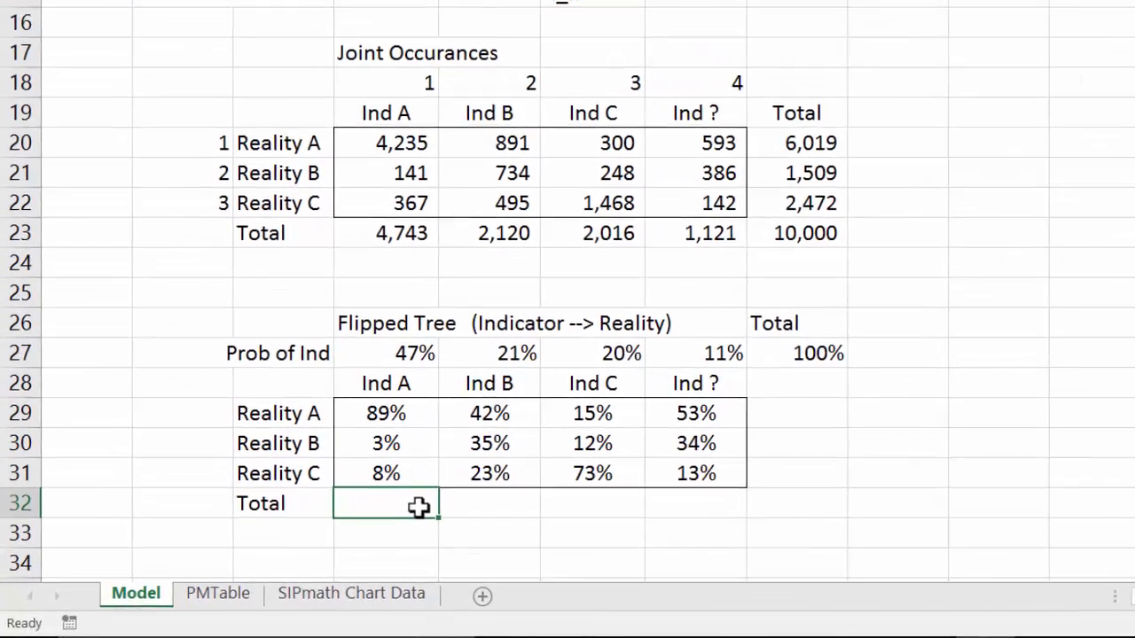
text(=sum)
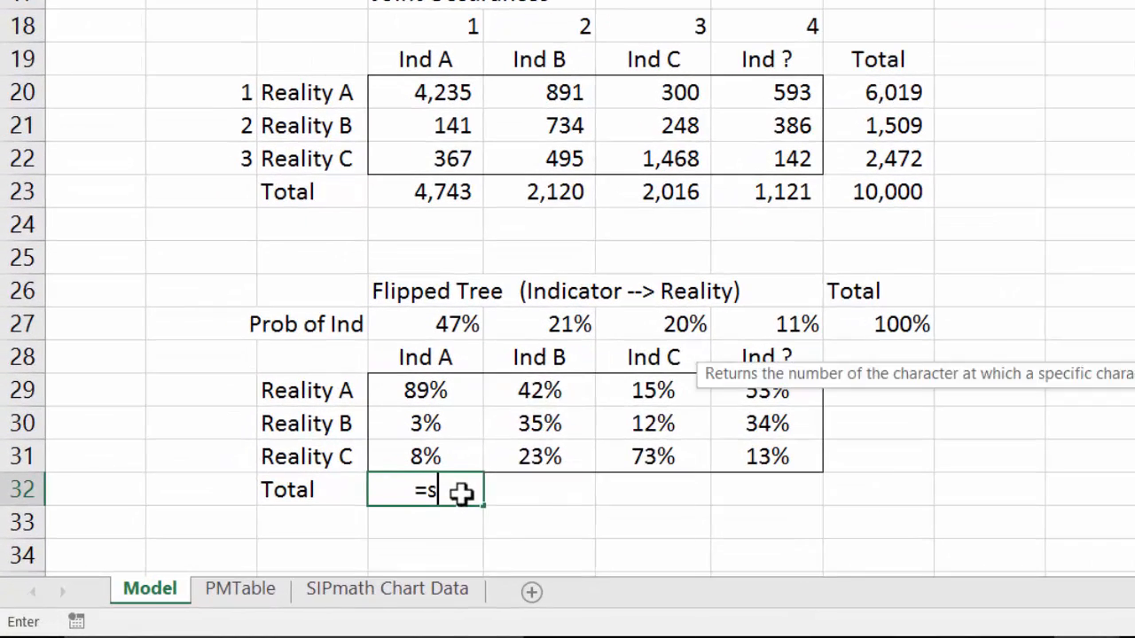
text(()
key(shift+Up)
key(shift+Up)
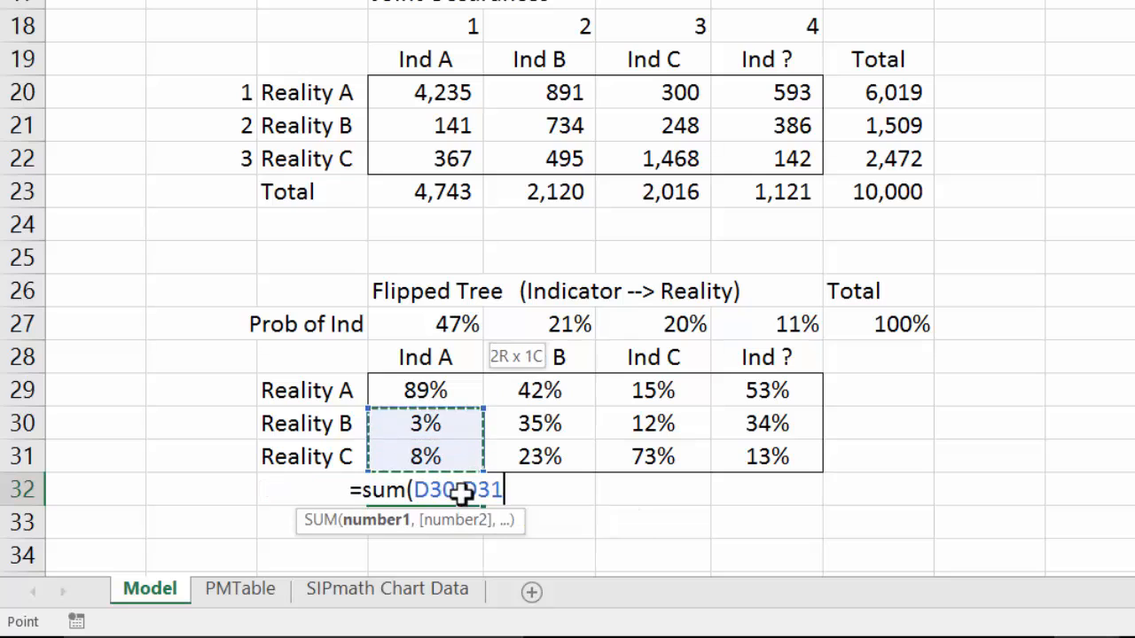
text())
key(ctrl+Return)
Step: Copy the flipped tree's column total from D32 across through G32
key(ctrl+c)
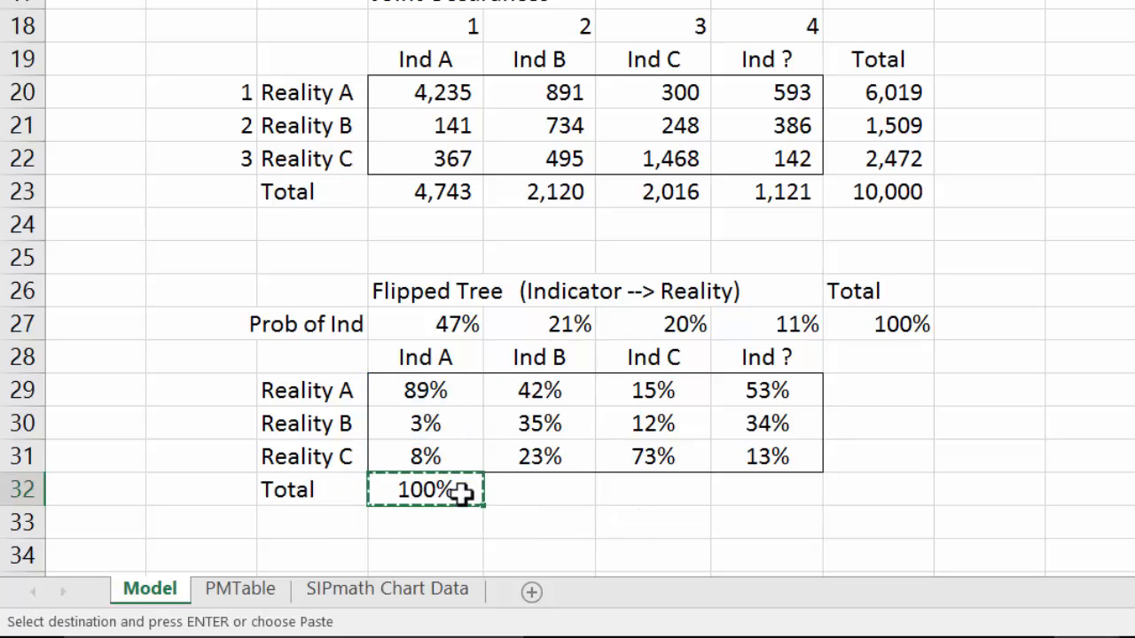
key(shift+Right)
key(shift+Right)
key(shift+Right)
key(ctrl+v)
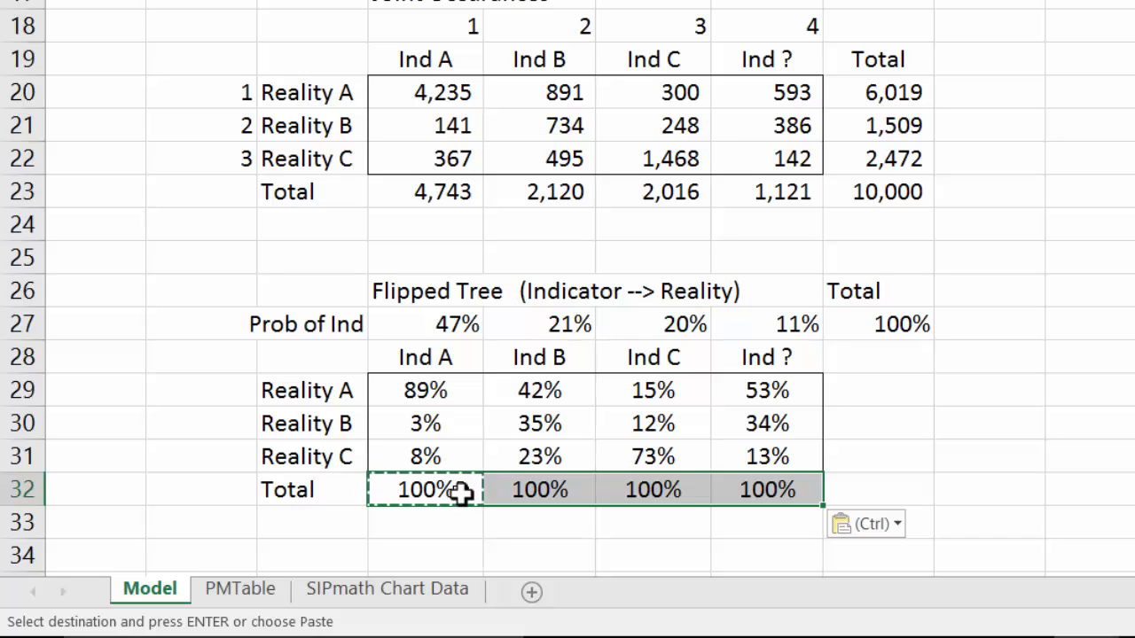
click(893, 448)
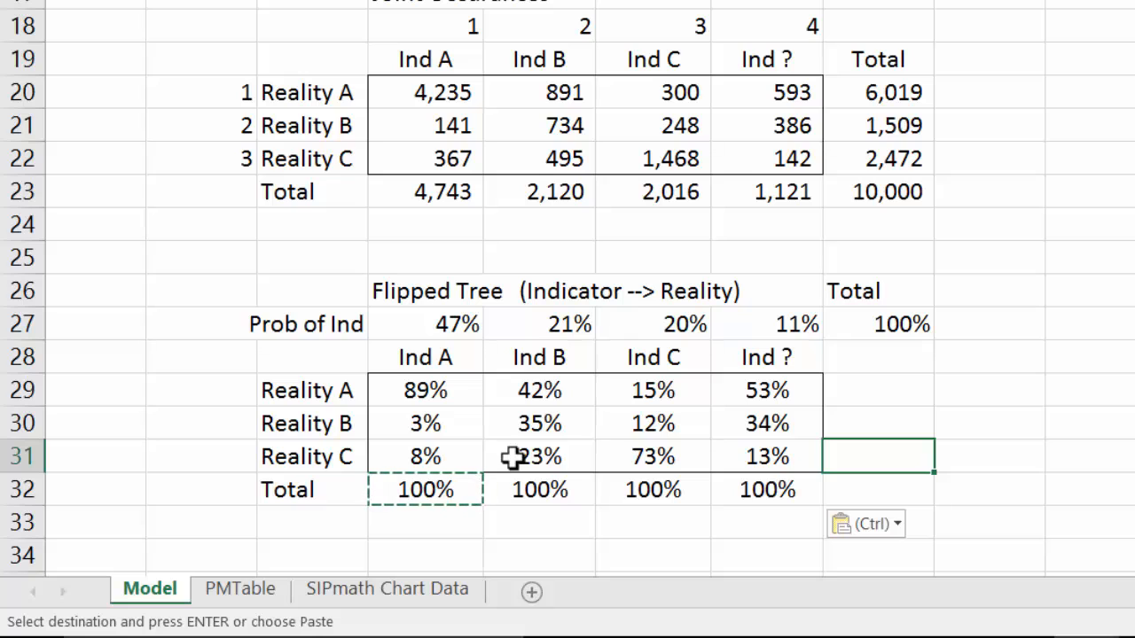
click(752, 324)
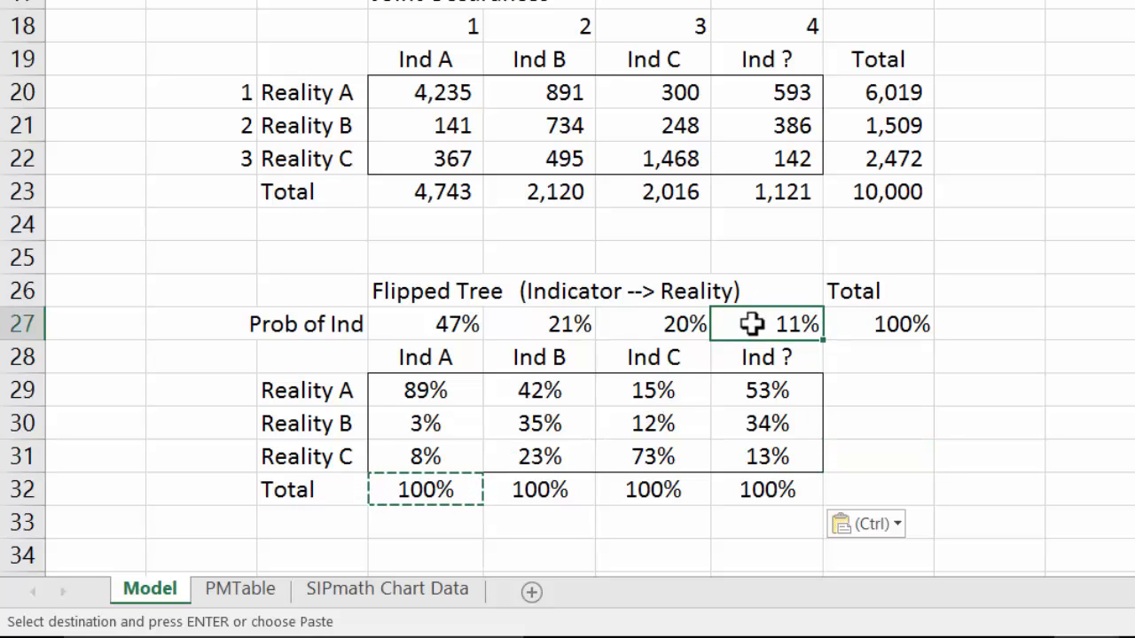